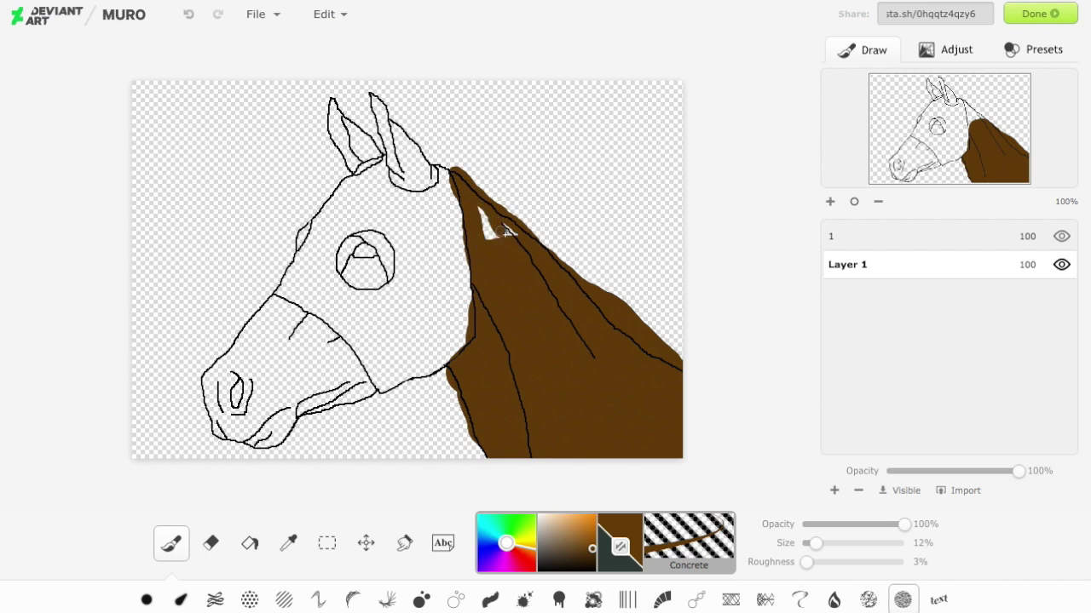
# Step: Paint the horse's muzzle, forehead patch, eye area and ears solid brown with the Concrete brush
pyautogui.moveTo(816, 543); pyautogui.dragTo(860, 550)
pyautogui.moveTo(217, 401)
pyautogui.mouseDown()
pyautogui.moveTo(272, 321)
pyautogui.moveTo(323, 348)
pyautogui.moveTo(350, 386)
pyautogui.moveTo(273, 375)
pyautogui.mouseUp()
pyautogui.moveTo(806, 543); pyautogui.dragTo(820, 543)
pyautogui.moveTo(305, 220)
pyautogui.mouseDown()
pyautogui.moveTo(297, 242)
pyautogui.moveTo(373, 281)
pyautogui.moveTo(372, 258)
pyautogui.mouseUp()
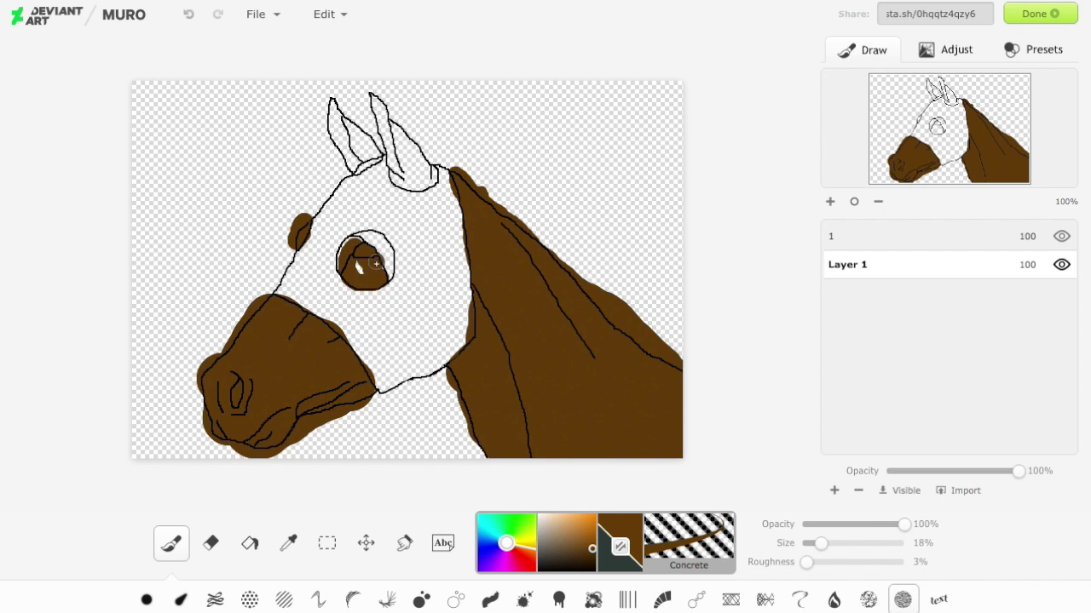
pyautogui.moveTo(396, 178)
pyautogui.mouseDown()
pyautogui.moveTo(387, 126)
pyautogui.moveTo(416, 153)
pyautogui.moveTo(423, 185)
pyautogui.moveTo(354, 145)
pyautogui.mouseUp()
# Step: Erase the brown overflow beyond the neck's upper outline and repaint brown where the neck needs it
pyautogui.click(210, 543)
pyautogui.moveTo(821, 544); pyautogui.dragTo(854, 543)
pyautogui.moveTo(686, 343); pyautogui.dragTo(641, 316)
pyautogui.click(171, 544)
pyautogui.moveTo(648, 363); pyautogui.dragTo(661, 365)
# Step: Erase the brown overflow closely along the neck's upper edge and its border with the white face
pyautogui.click(830, 201)
pyautogui.moveTo(943, 116); pyautogui.dragTo(1011, 139)
pyautogui.press('e')
pyautogui.moveTo(772, 441)
pyautogui.mouseDown()
pyautogui.moveTo(772, 414)
pyautogui.moveTo(672, 342)
pyautogui.moveTo(511, 161)
pyautogui.mouseUp()
pyautogui.moveTo(983, 136); pyautogui.dragTo(960, 119)
pyautogui.moveTo(681, 230)
pyautogui.mouseDown()
pyautogui.moveTo(657, 236)
pyautogui.moveTo(462, 68)
pyautogui.mouseUp()
pyautogui.moveTo(838, 543); pyautogui.dragTo(828, 544)
pyautogui.moveTo(444, 326); pyautogui.dragTo(401, 114)
# Step: Erase the brown overflow around the base and outer edges of the ear nearest the neck, undoing the stray erase stroke
pyautogui.press('b')
pyautogui.click(204, 544)
pyautogui.moveTo(265, 159); pyautogui.dragTo(338, 180)
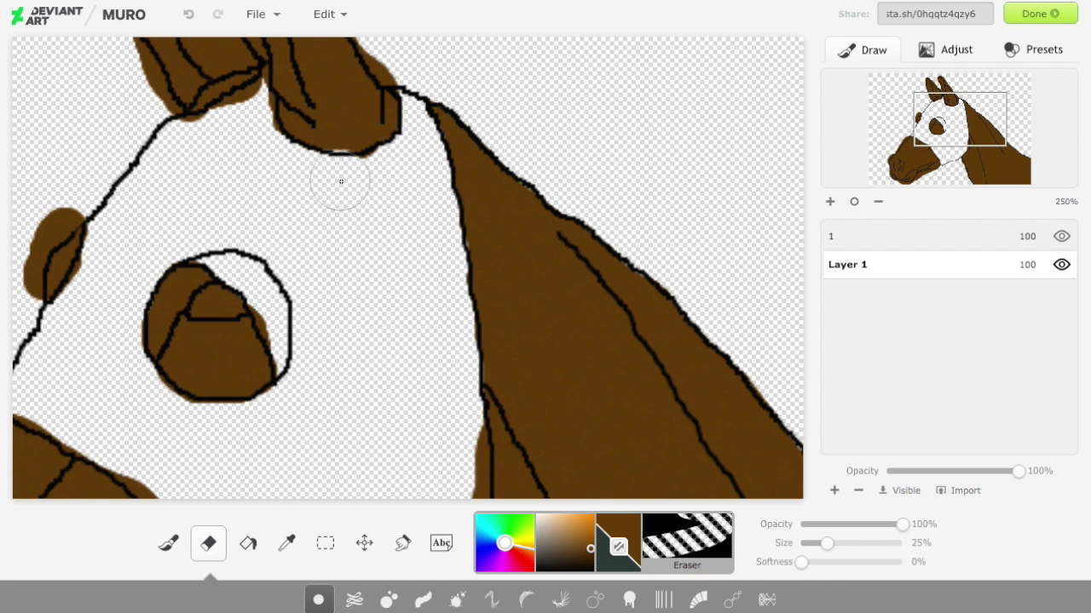
pyautogui.moveTo(960, 119); pyautogui.dragTo(938, 108)
pyautogui.click(207, 542)
pyautogui.click(207, 544)
pyautogui.moveTo(583, 153); pyautogui.dragTo(525, 80)
pyautogui.moveTo(948, 127); pyautogui.dragTo(933, 100)
pyautogui.moveTo(552, 127)
pyautogui.mouseDown()
pyautogui.moveTo(526, 114)
pyautogui.moveTo(513, 55)
pyautogui.mouseUp()
pyautogui.click(188, 14)
pyautogui.moveTo(820, 542); pyautogui.dragTo(808, 543)
pyautogui.moveTo(444, 125); pyautogui.dragTo(432, 78)
# Step: Erase the brown overflow between the two ears with a 3% eraser, up to the front ear's outline
pyautogui.click(208, 544)
pyautogui.click(210, 544)
pyautogui.moveTo(813, 544); pyautogui.dragTo(805, 544)
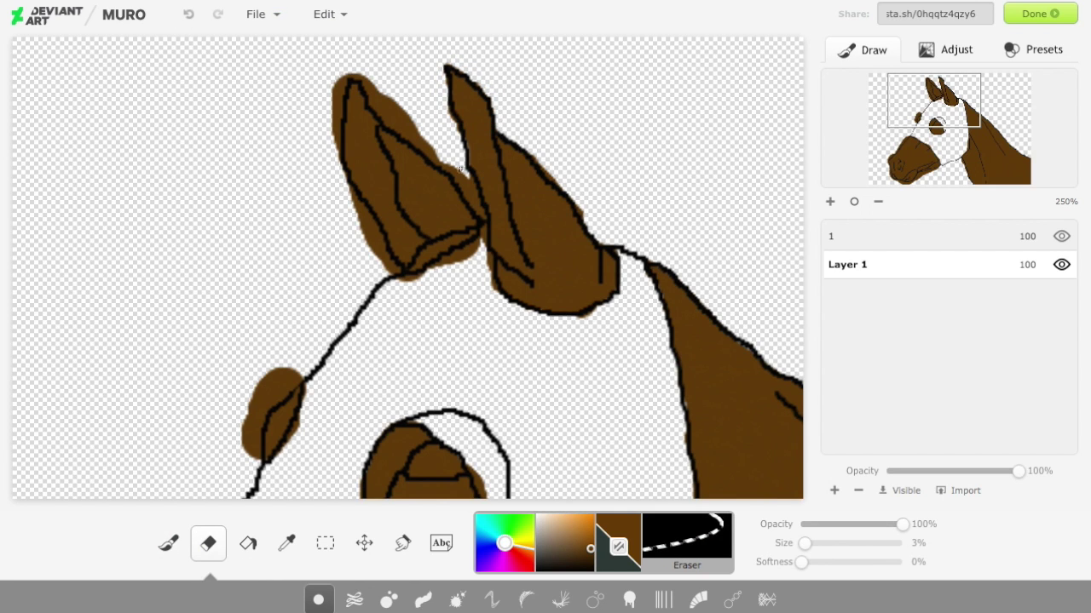
pyautogui.moveTo(413, 138)
pyautogui.mouseDown()
pyautogui.moveTo(379, 80)
pyautogui.moveTo(422, 136)
pyautogui.mouseUp()
pyautogui.click(219, 543)
pyautogui.click(200, 543)
pyautogui.moveTo(393, 262)
pyautogui.mouseDown()
pyautogui.moveTo(351, 195)
pyautogui.moveTo(386, 266)
pyautogui.mouseUp()
pyautogui.click(171, 544)
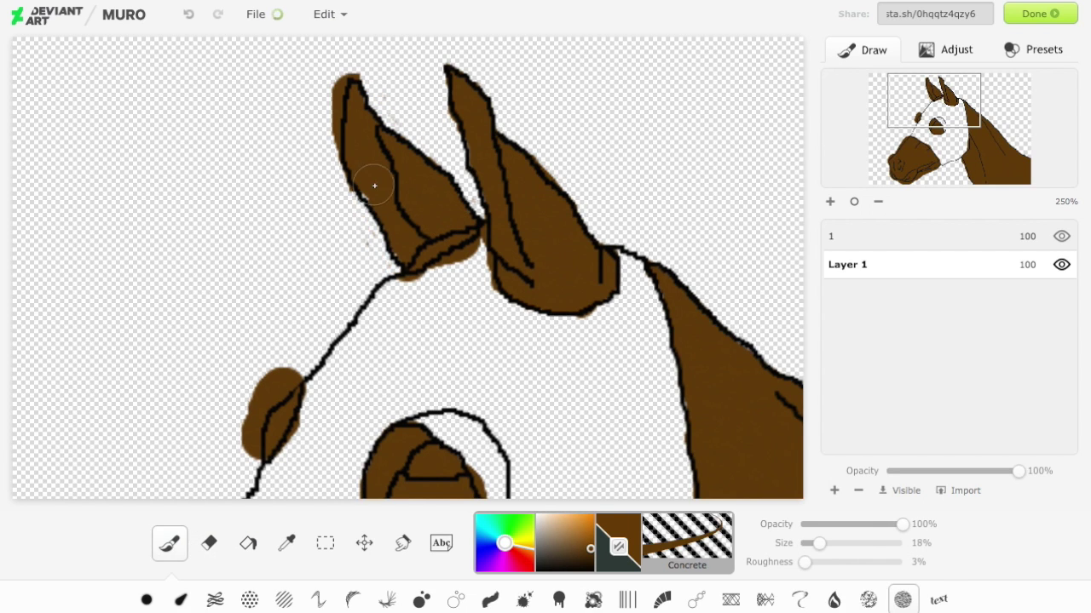
# Step: Erase the brown overflow along the front ear's outer edge and base with a 10% eraser
pyautogui.click(209, 542)
pyautogui.moveTo(804, 543); pyautogui.dragTo(810, 543)
pyautogui.moveTo(328, 141); pyautogui.dragTo(351, 66)
pyautogui.click(933, 116)
pyautogui.moveTo(933, 116); pyautogui.dragTo(930, 112)
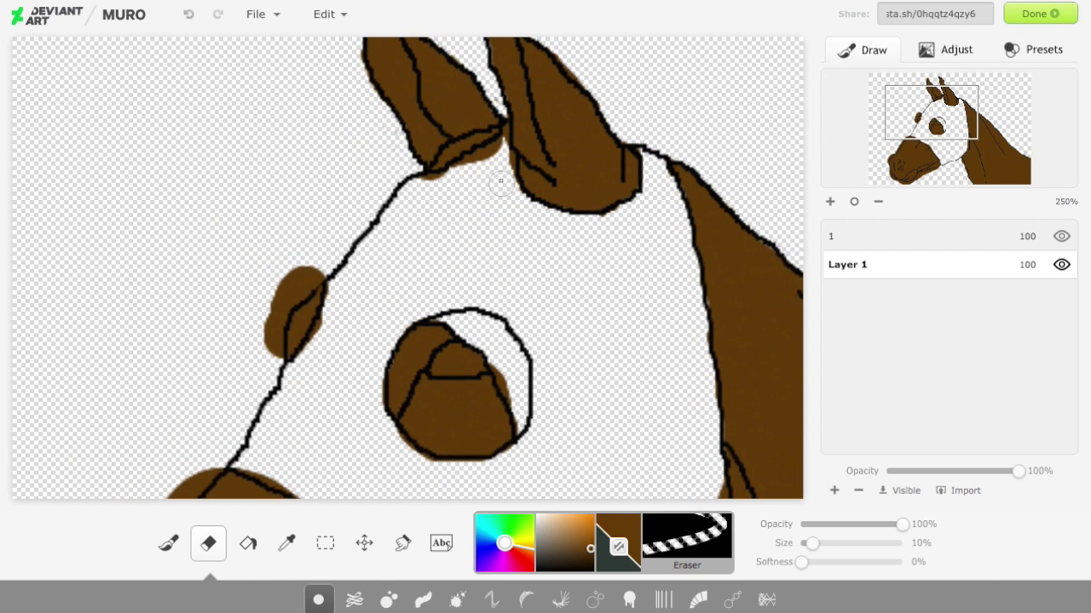
pyautogui.moveTo(492, 159); pyautogui.dragTo(430, 194)
# Step: Erase the overflow outside the forehead patch, following the outline with a 2% eraser and clearing the rest at 14%
pyautogui.moveTo(812, 542); pyautogui.dragTo(804, 543)
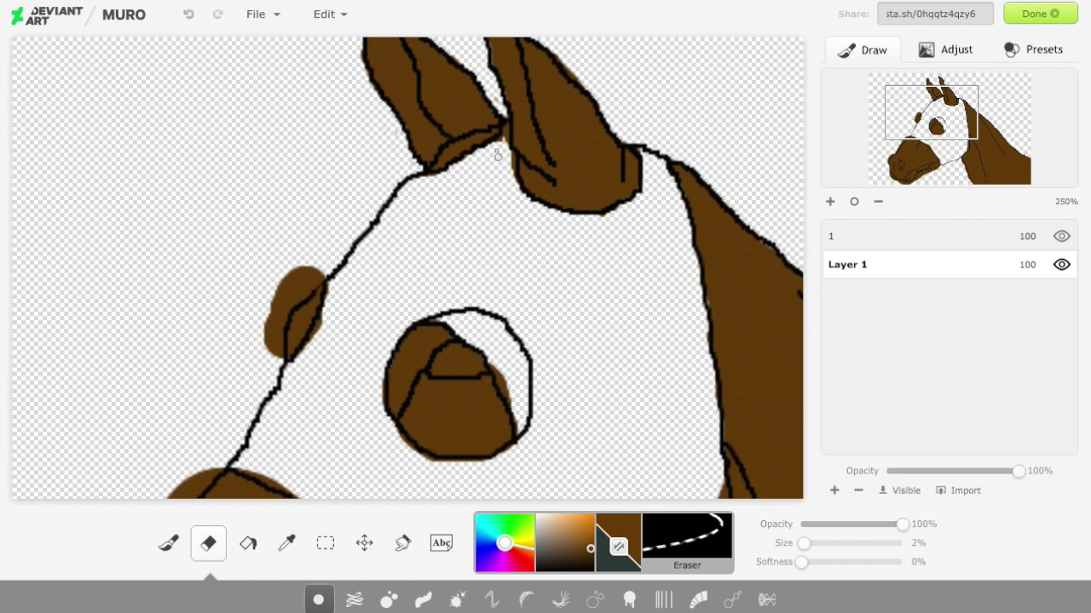
pyautogui.moveTo(931, 116)
pyautogui.mouseDown()
pyautogui.moveTo(937, 106)
pyautogui.moveTo(935, 130)
pyautogui.moveTo(920, 126)
pyautogui.mouseUp()
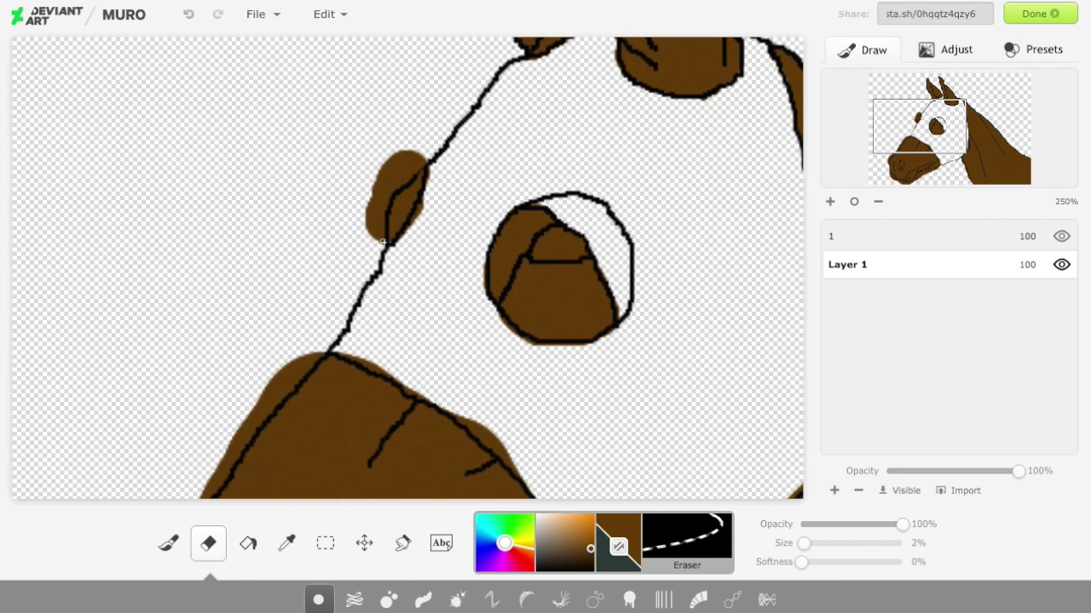
pyautogui.click(171, 543)
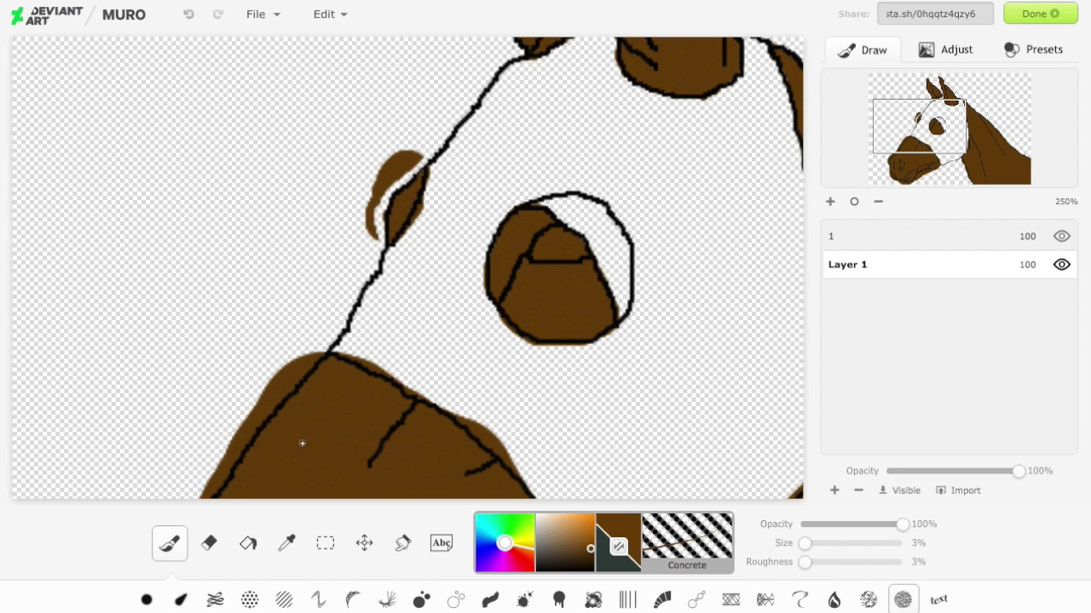
pyautogui.press('e')
pyautogui.moveTo(401, 155); pyautogui.dragTo(365, 215)
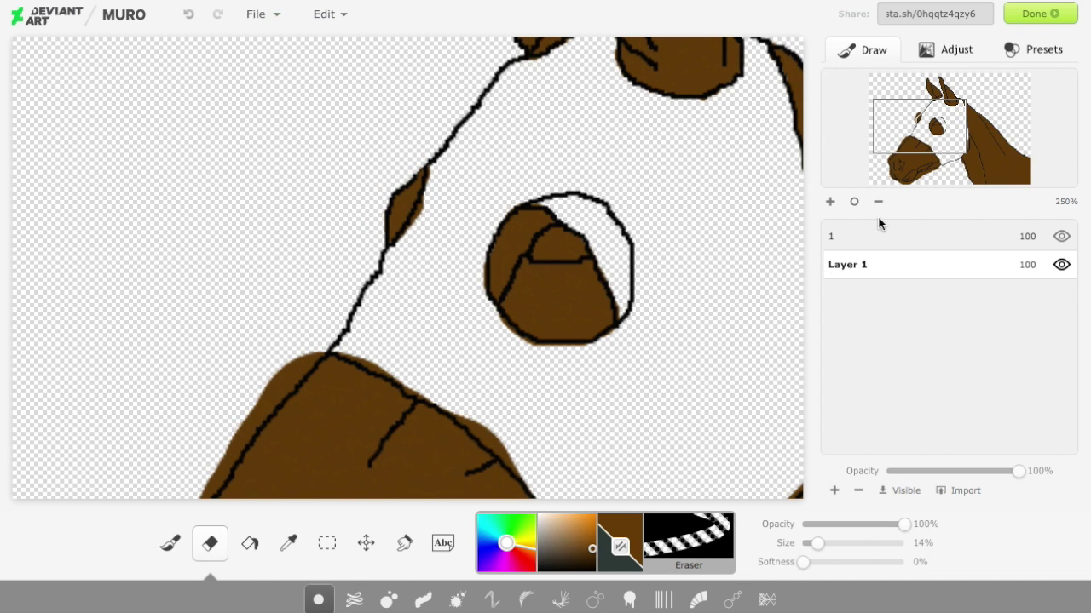
# Step: Erase the brown overflow around the muzzle's top edge, jaw, chin and nose with the 14% eraser
pyautogui.click(901, 160)
pyautogui.click(170, 544)
pyautogui.click(202, 546)
pyautogui.moveTo(592, 228)
pyautogui.mouseDown()
pyautogui.moveTo(523, 160)
pyautogui.moveTo(387, 85)
pyautogui.mouseUp()
pyautogui.moveTo(596, 345)
pyautogui.mouseDown()
pyautogui.moveTo(392, 462)
pyautogui.moveTo(397, 440)
pyautogui.moveTo(428, 414)
pyautogui.moveTo(528, 386)
pyautogui.mouseUp()
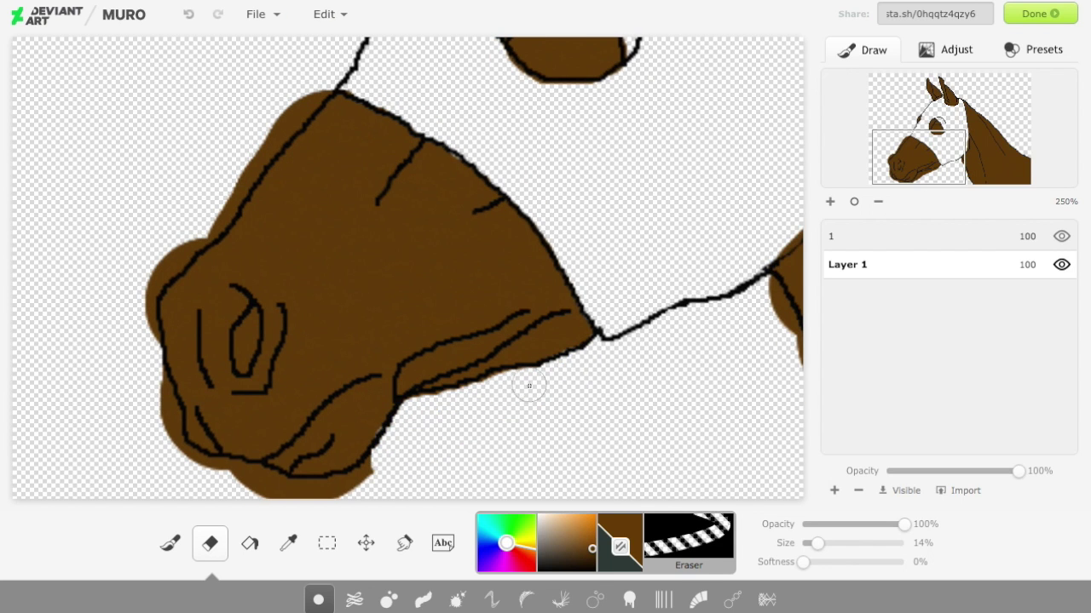
pyautogui.press('b')
pyautogui.press('e')
pyautogui.moveTo(377, 462)
pyautogui.mouseDown()
pyautogui.moveTo(312, 493)
pyautogui.moveTo(235, 478)
pyautogui.moveTo(368, 482)
pyautogui.moveTo(216, 474)
pyautogui.moveTo(171, 451)
pyautogui.moveTo(143, 367)
pyautogui.mouseUp()
pyautogui.moveTo(307, 89)
pyautogui.mouseDown()
pyautogui.moveTo(172, 254)
pyautogui.moveTo(143, 337)
pyautogui.mouseUp()
# Step: Erase the brown overflow along the throat and the front edge of the neck
pyautogui.moveTo(922, 158); pyautogui.dragTo(963, 179)
pyautogui.moveTo(451, 102)
pyautogui.mouseDown()
pyautogui.moveTo(450, 188)
pyautogui.moveTo(395, 242)
pyautogui.moveTo(395, 296)
pyautogui.moveTo(460, 482)
pyautogui.moveTo(470, 433)
pyautogui.mouseUp()
pyautogui.click(168, 543)
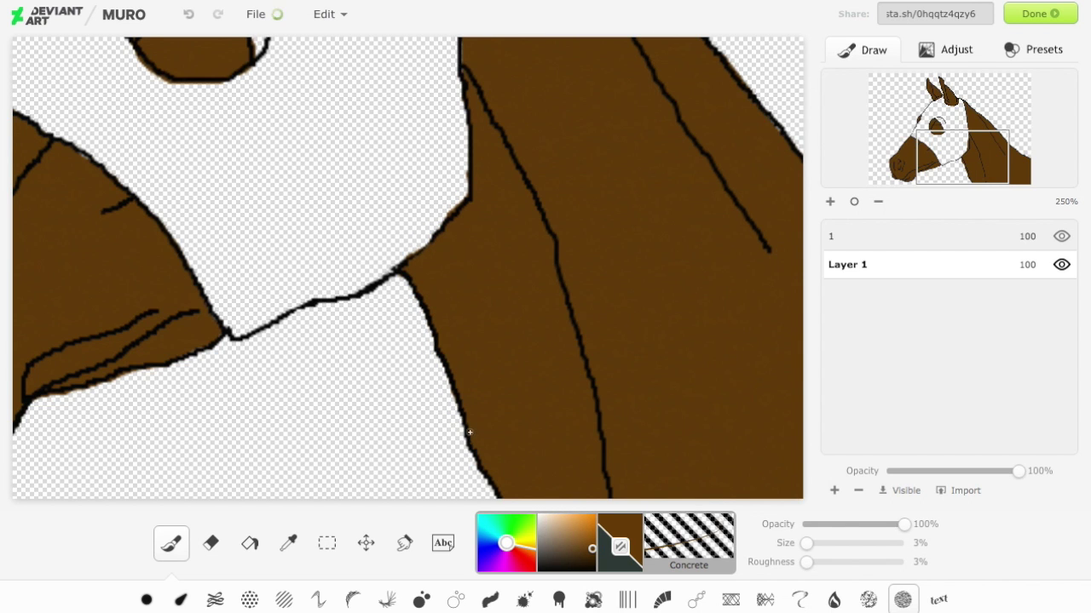
pyautogui.click(879, 204)
pyautogui.click(878, 204)
pyautogui.click(879, 207)
pyautogui.click(879, 206)
pyautogui.click(879, 205)
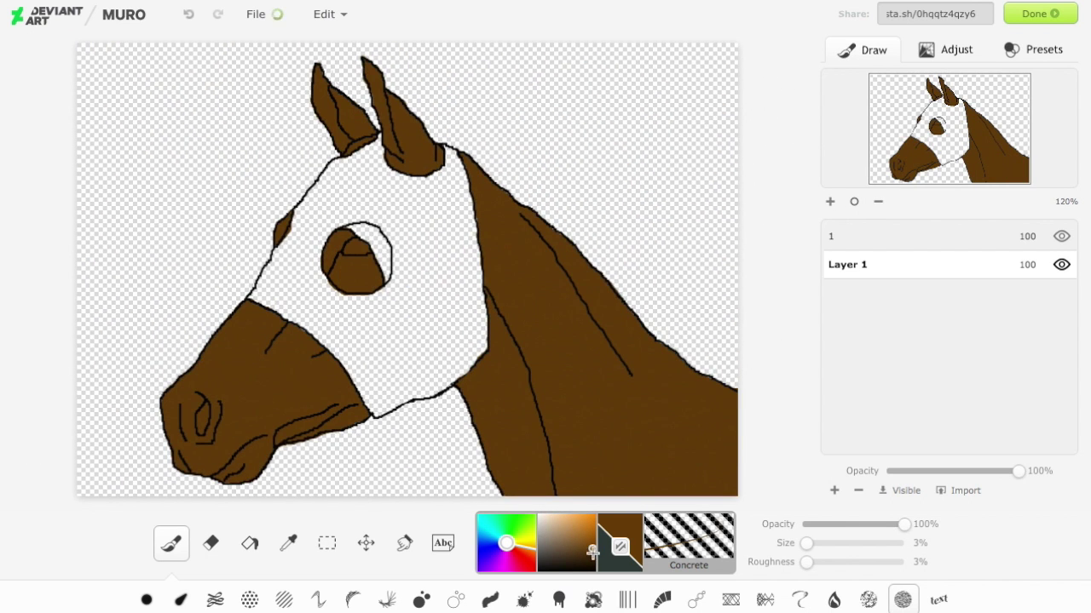
# Step: Shade the neck with a darker brown at 41% opacity and 30% size, undoing the first full-opacity stroke
pyautogui.click(591, 552)
pyautogui.moveTo(807, 544); pyautogui.dragTo(833, 543)
pyautogui.moveTo(508, 245); pyautogui.dragTo(627, 494)
pyautogui.click(192, 14)
pyautogui.click(841, 525)
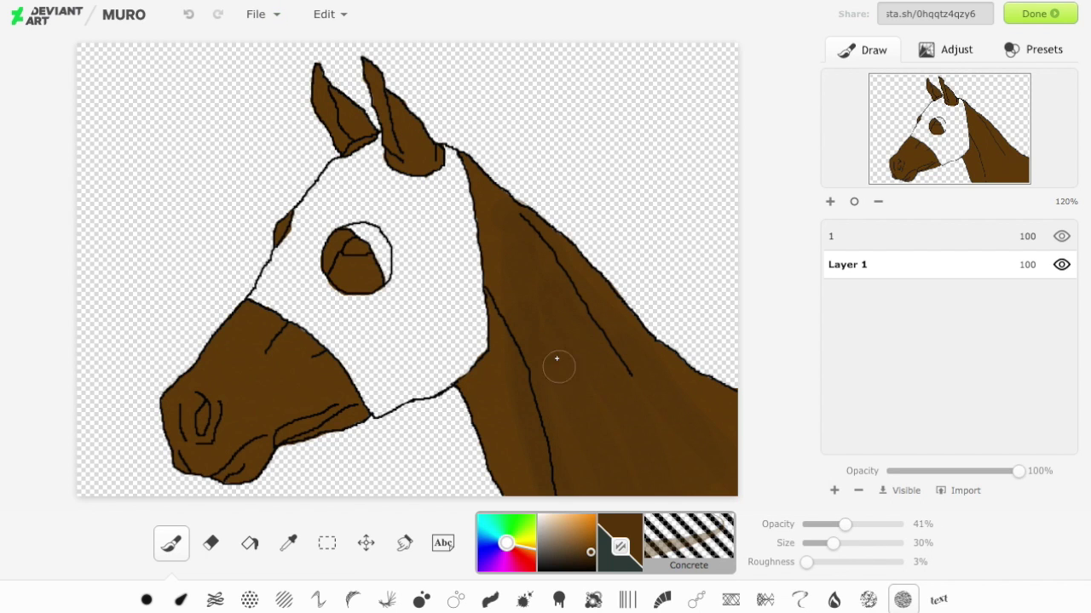
# Step: Sample the muzzle's brown and blend it over the neck shading with the Basic brush at 35% opacity and 31% size
pyautogui.click(288, 544)
pyautogui.click(281, 392)
pyautogui.click(171, 544)
pyautogui.click(818, 525)
pyautogui.click(844, 544)
pyautogui.click(146, 600)
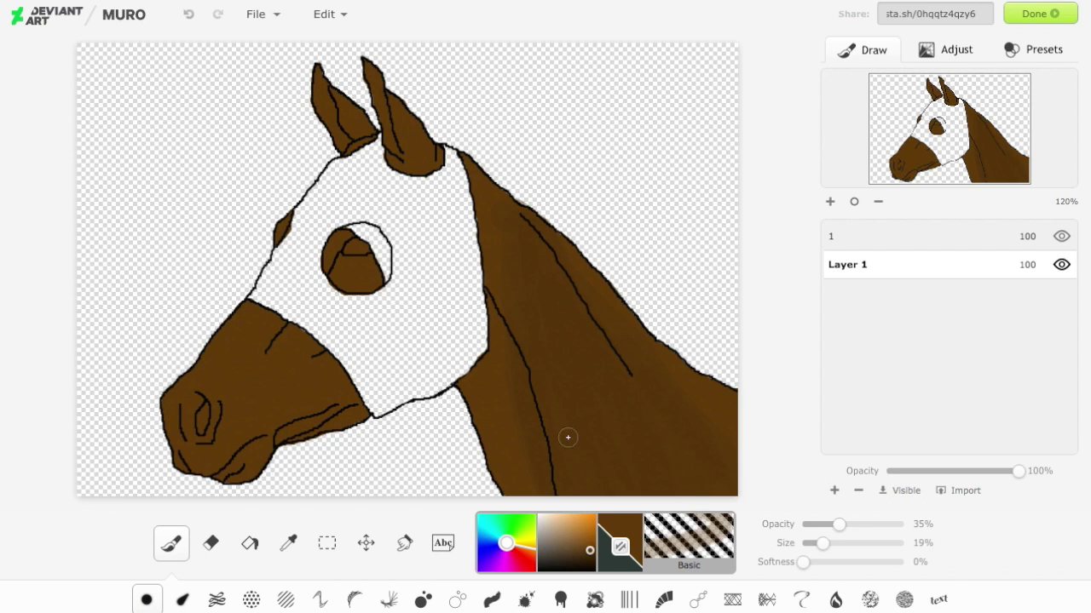
pyautogui.click(835, 543)
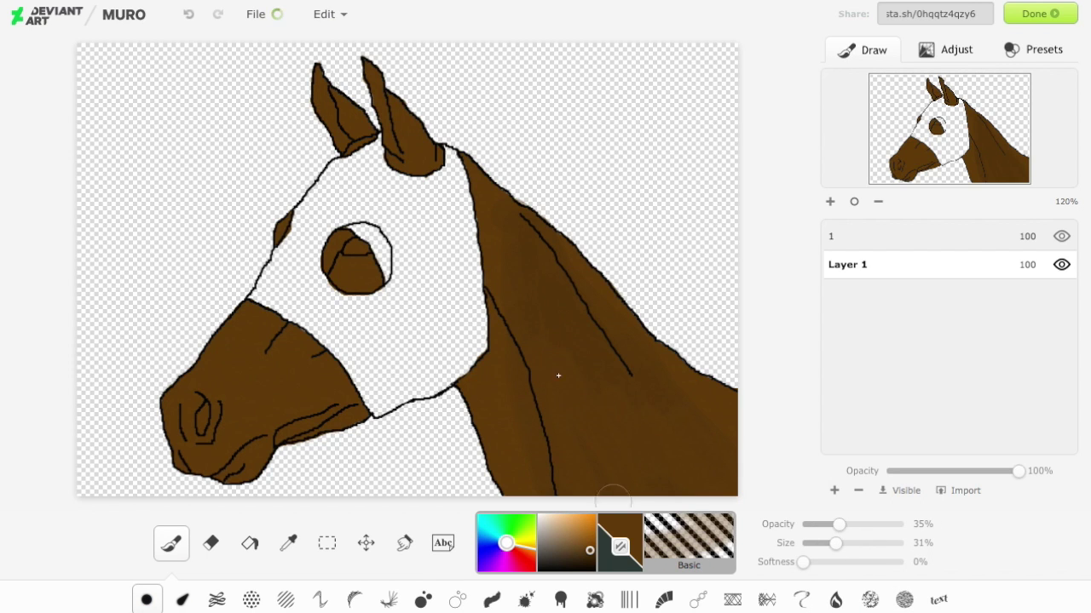
# Step: Brush light-brown highlight streaks down the neck at 16% opacity and 17% size
pyautogui.click(851, 524)
pyautogui.click(820, 525)
pyautogui.click(819, 543)
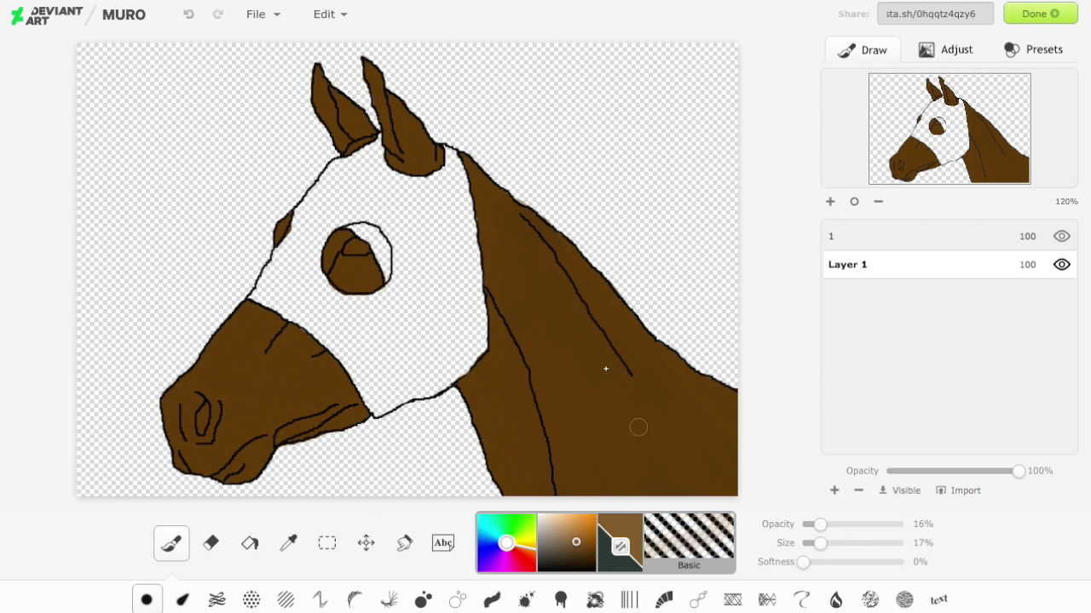
# Step: Sample the muzzle's brown and soften the neck highlights with it, raising the brush to 60% opacity and 42% size
pyautogui.click(288, 542)
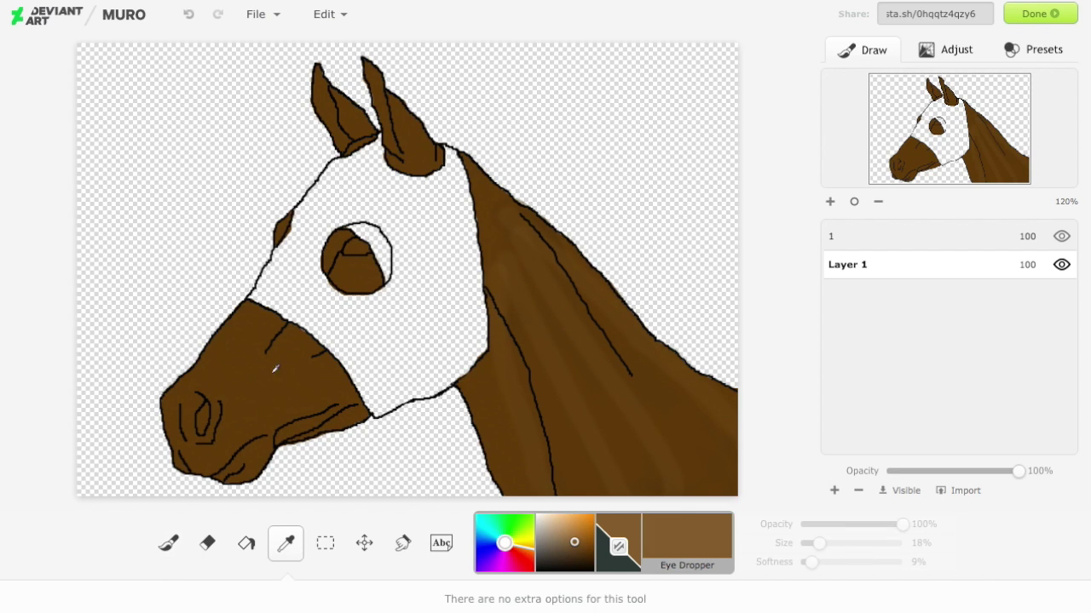
pyautogui.click(275, 368)
pyautogui.click(841, 526)
pyautogui.click(828, 544)
pyautogui.moveTo(489, 337); pyautogui.dragTo(603, 431)
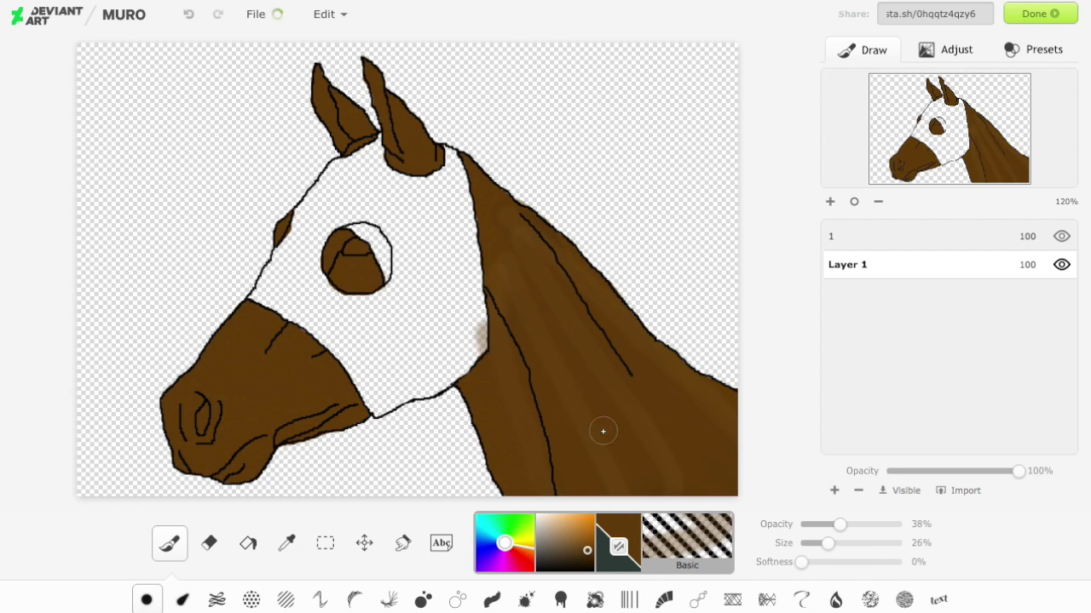
pyautogui.click(862, 524)
pyautogui.click(844, 543)
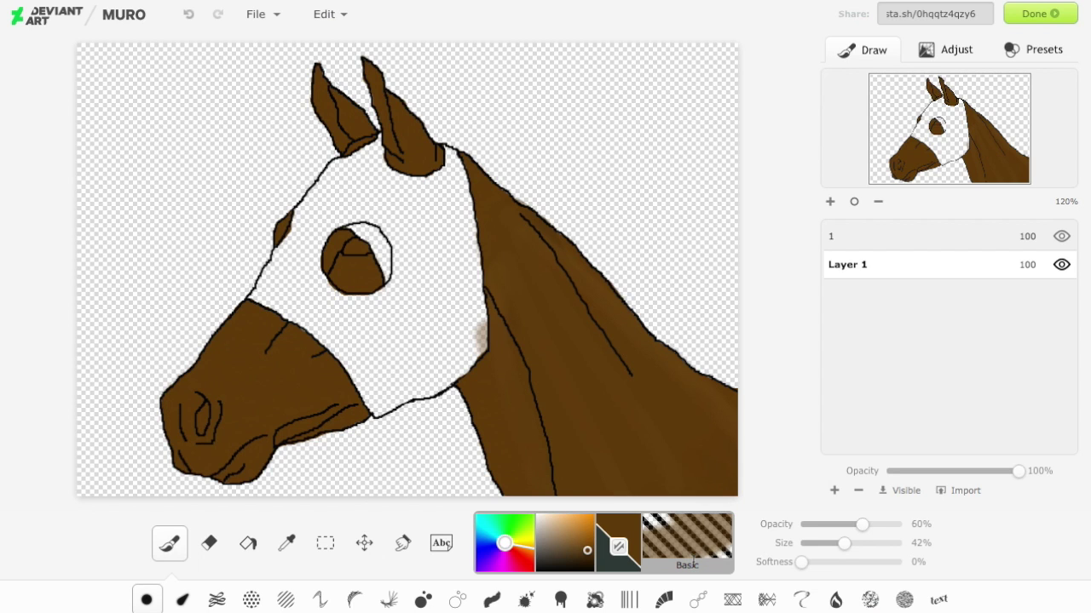
# Step: Shade the front edge of the neck with a darker brown at 35% opacity and 16% size
pyautogui.click(583, 556)
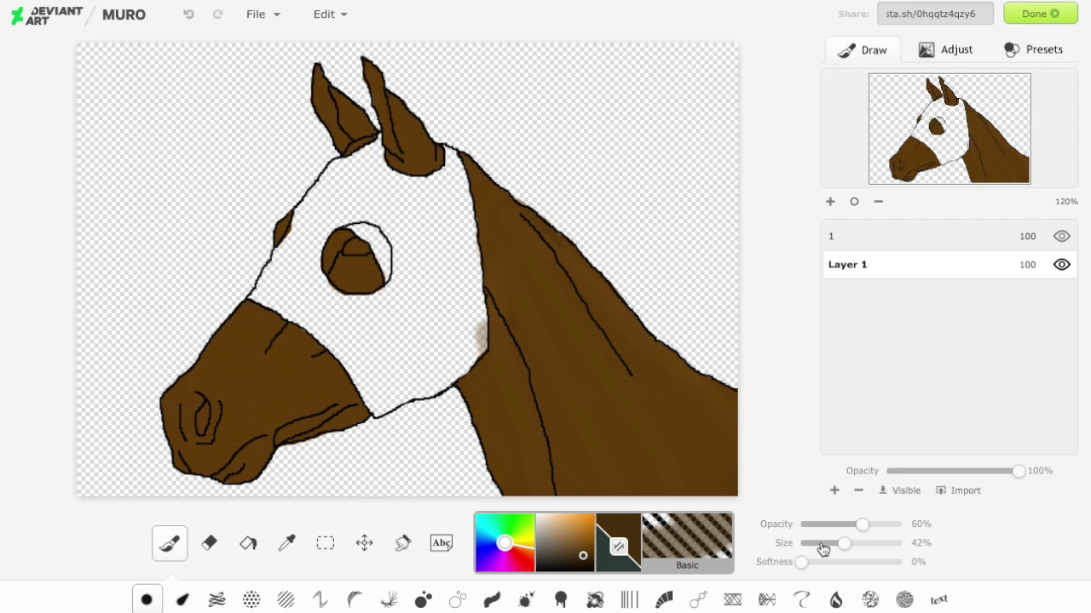
pyautogui.click(817, 544)
pyautogui.click(823, 525)
pyautogui.click(837, 526)
pyautogui.moveTo(491, 456); pyautogui.dragTo(473, 378)
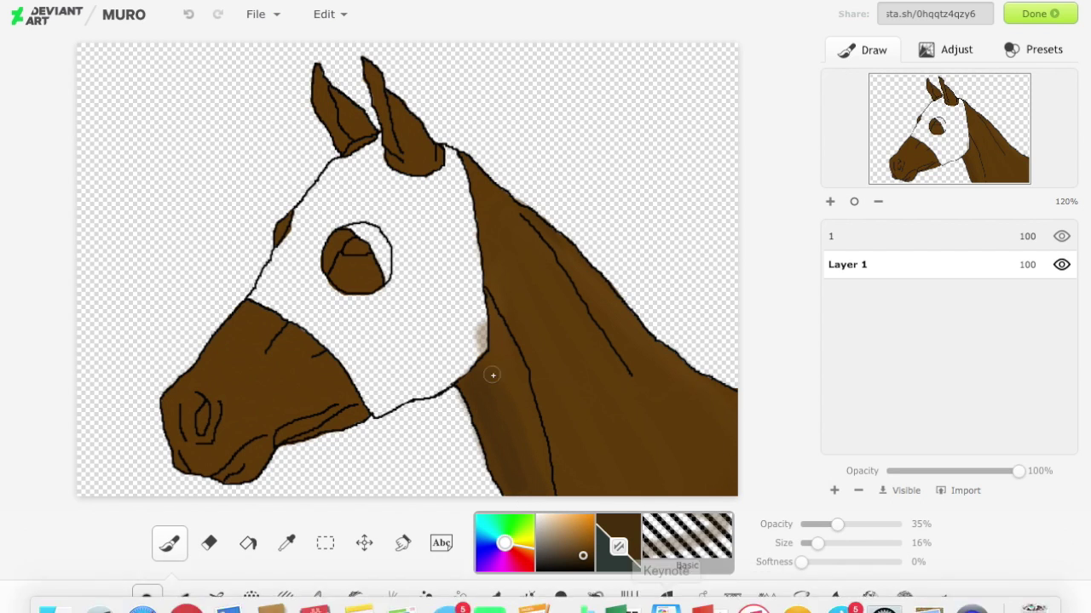
# Step: Add a lighter brown highlight beside the front neck shadow at 27% opacity and 24% size
pyautogui.click(831, 525)
pyautogui.click(828, 543)
pyautogui.click(579, 545)
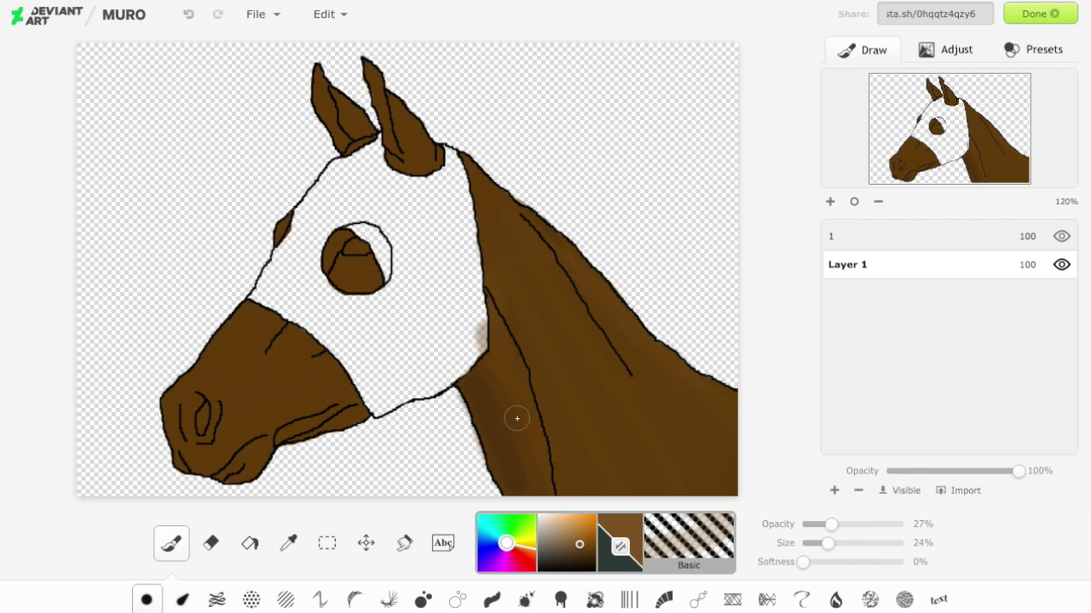
# Step: Blend the throat highlight with sampled base brown at 57% opacity and 13% size, and add darker brown strokes to the neck
pyautogui.keyDown('alt'); pyautogui.click(493, 359); pyautogui.keyUp('alt')
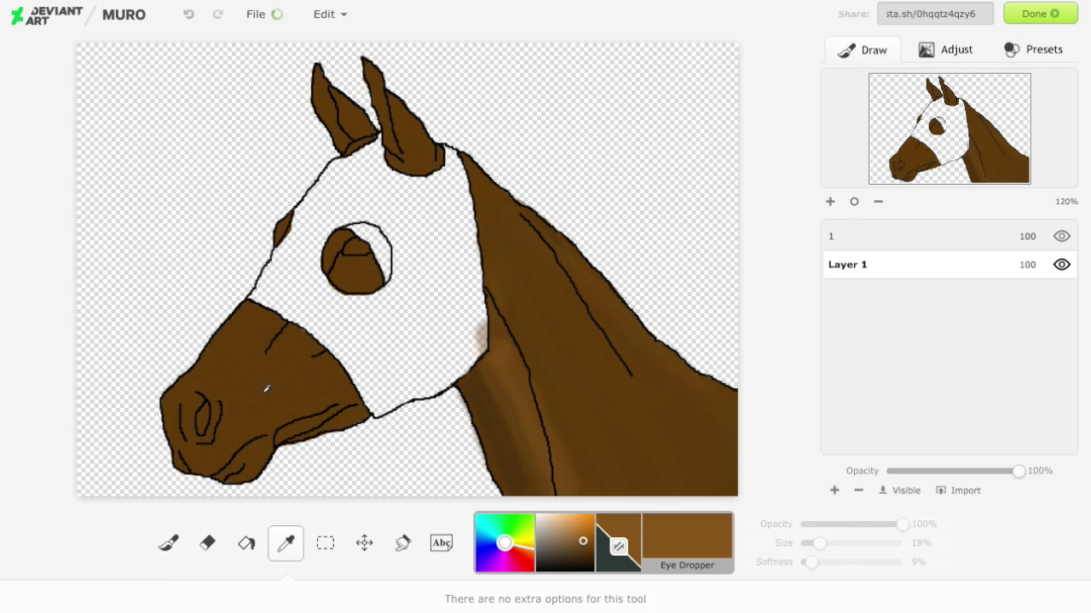
pyautogui.click(859, 524)
pyautogui.click(815, 543)
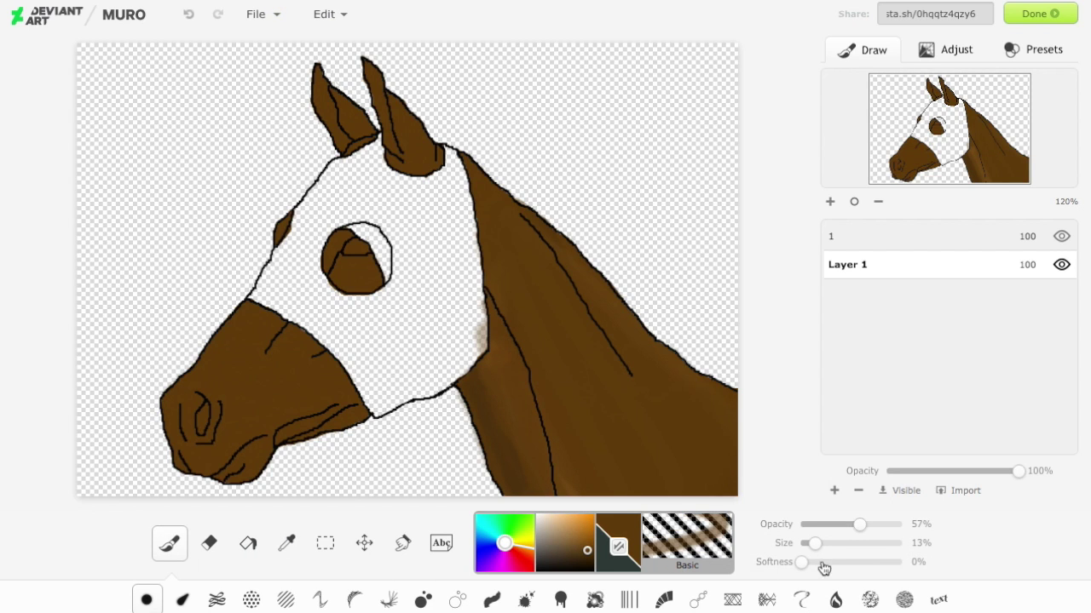
pyautogui.click(586, 556)
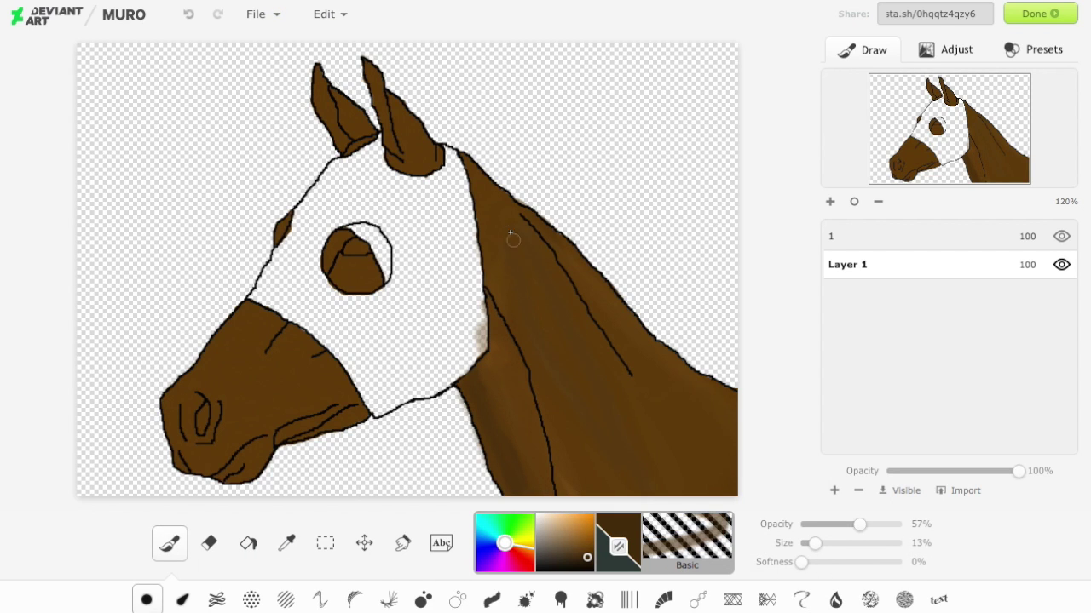
pyautogui.moveTo(687, 512)
pyautogui.mouseDown()
pyautogui.moveTo(667, 441)
pyautogui.moveTo(706, 456)
pyautogui.moveTo(601, 322)
pyautogui.moveTo(605, 297)
pyautogui.moveTo(716, 495)
pyautogui.moveTo(645, 397)
pyautogui.mouseUp()
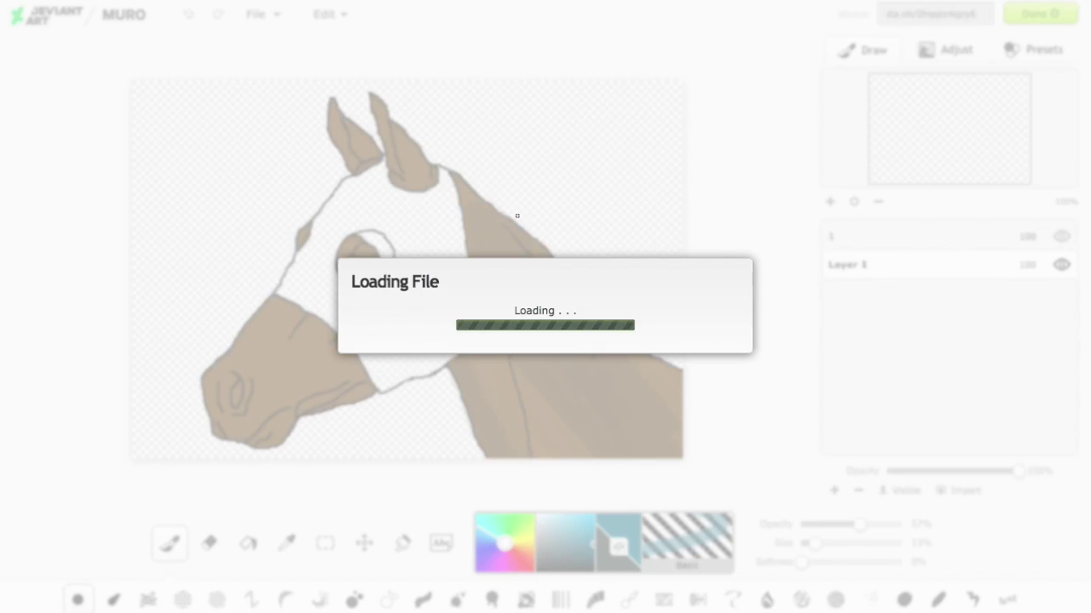
# Step: Sample the neck's brown and blend it along the neck's upper edge and middle at 57% opacity and 17% size
pyautogui.click(298, 543)
pyautogui.click(558, 392)
pyautogui.click(171, 544)
pyautogui.moveTo(814, 543); pyautogui.dragTo(820, 543)
pyautogui.click(830, 202)
pyautogui.moveTo(969, 134); pyautogui.dragTo(976, 154)
pyautogui.moveTo(683, 429); pyautogui.dragTo(640, 361)
pyautogui.moveTo(671, 262); pyautogui.dragTo(712, 303)
pyautogui.moveTo(546, 182); pyautogui.dragTo(508, 124)
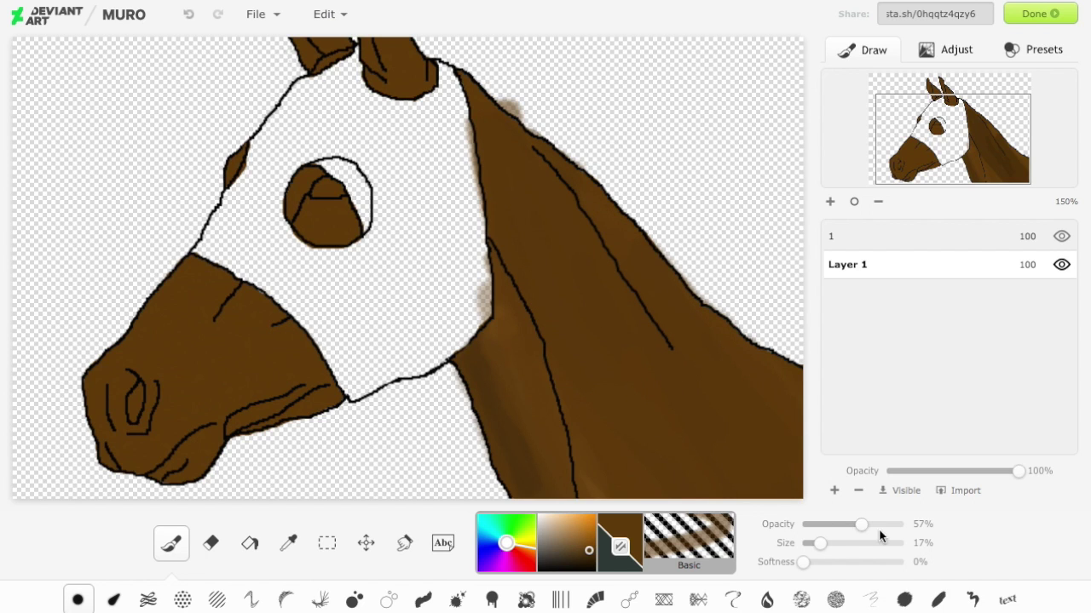
# Step: Shade along the neck's two crease lines with a darker brown at 20% brush size
pyautogui.press(']')
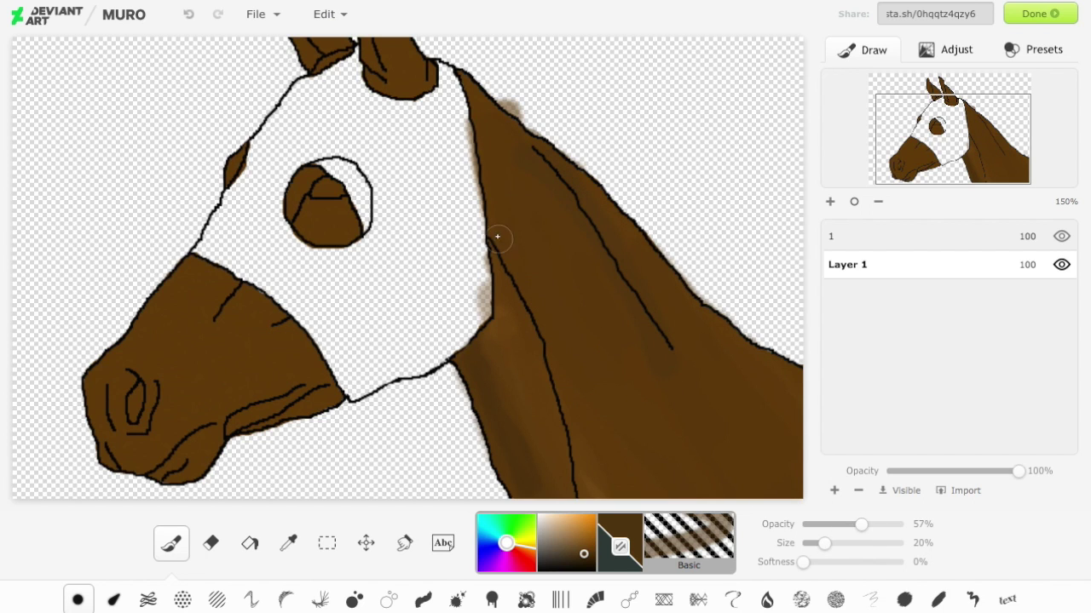
pyautogui.click(592, 558)
pyautogui.moveTo(528, 153); pyautogui.dragTo(667, 365)
pyautogui.moveTo(497, 242); pyautogui.dragTo(576, 492)
# Step: Sample the neck's base brown and blend it over both crease shadows at 71% opacity and 37% size
pyautogui.click(288, 544)
pyautogui.click(614, 383)
pyautogui.click(171, 544)
pyautogui.moveTo(861, 525); pyautogui.dragTo(875, 525)
pyautogui.moveTo(824, 543); pyautogui.dragTo(840, 544)
pyautogui.moveTo(539, 162); pyautogui.dragTo(664, 364)
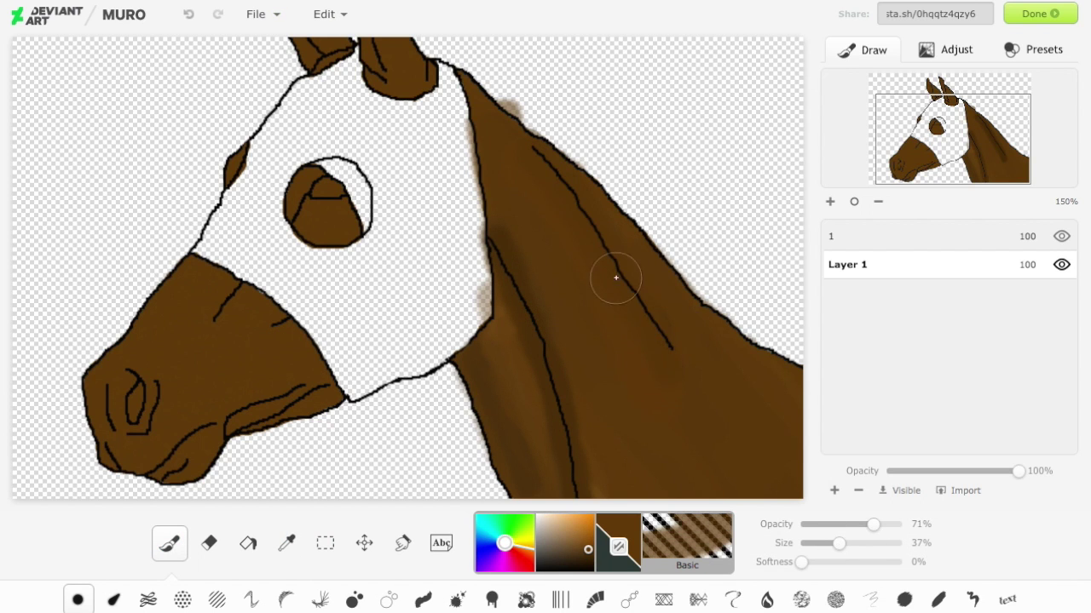
pyautogui.moveTo(582, 484); pyautogui.dragTo(514, 224)
# Step: Paint dark brown streaks down the length of the neck at 36% opacity and 12% size
pyautogui.click(588, 558)
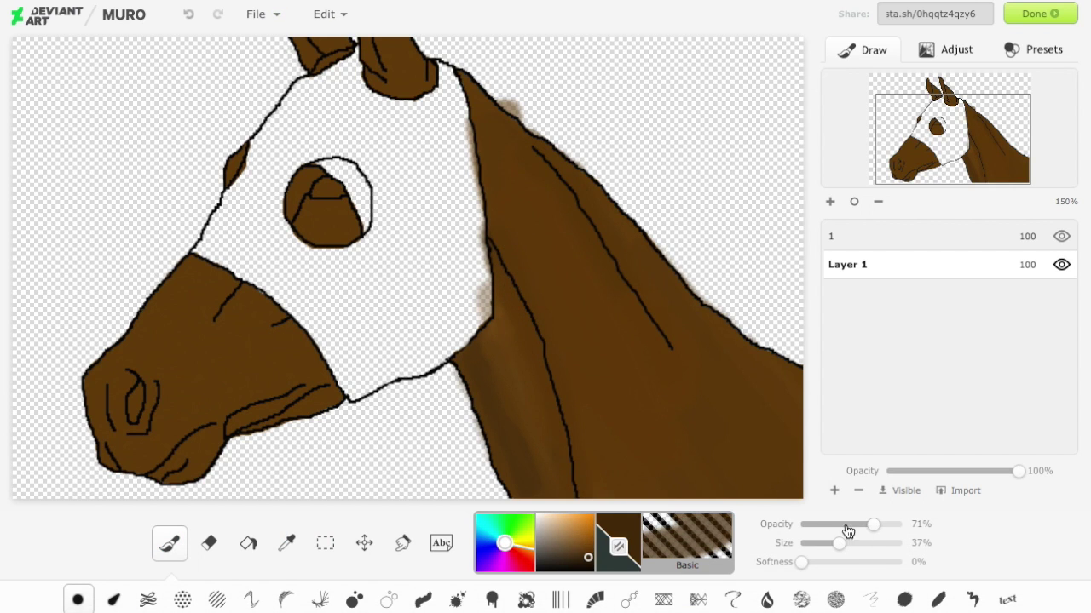
pyautogui.click(838, 525)
pyautogui.click(826, 544)
pyautogui.moveTo(791, 543); pyautogui.dragTo(814, 543)
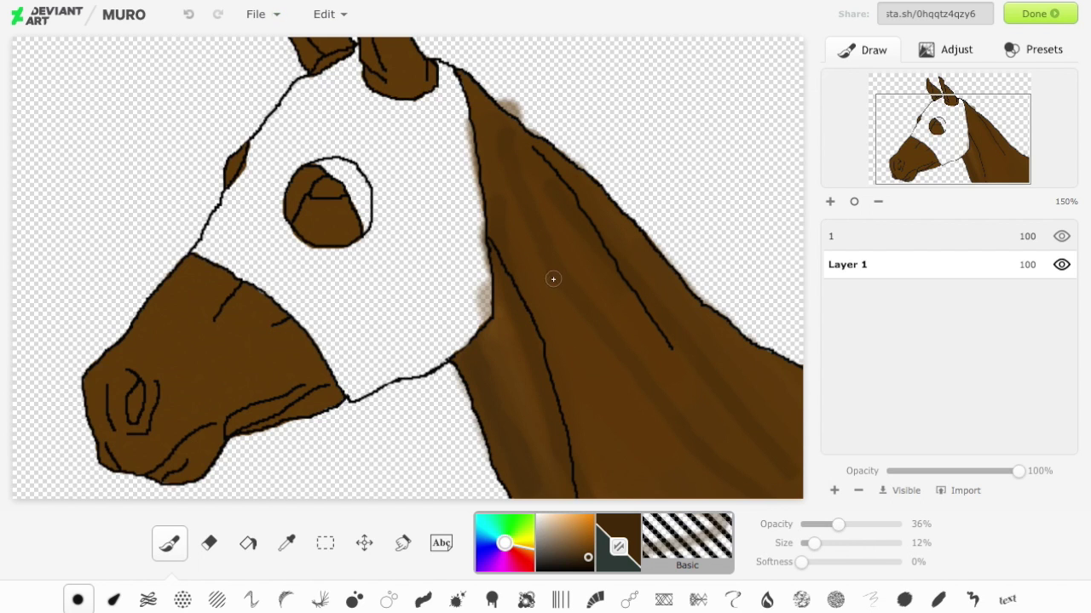
# Step: Brush lighter brown strokes between the dark streaks from the top of the neck down to its base
pyautogui.click(574, 543)
pyautogui.moveTo(540, 198); pyautogui.dragTo(799, 494)
pyautogui.moveTo(577, 183); pyautogui.dragTo(795, 414)
pyautogui.moveTo(523, 224); pyautogui.dragTo(700, 494)
pyautogui.moveTo(520, 295); pyautogui.dragTo(590, 492)
pyautogui.moveTo(484, 111); pyautogui.dragTo(561, 351)
# Step: Sample brown from the neck and smooth the streaks together at 65% opacity and 48% size
pyautogui.click(288, 544)
pyautogui.click(529, 426)
pyautogui.click(1063, 241)
pyautogui.click(1063, 242)
pyautogui.moveTo(838, 524)
pyautogui.mouseDown()
pyautogui.moveTo(858, 524)
pyautogui.moveTo(834, 542)
pyautogui.moveTo(867, 524)
pyautogui.mouseUp()
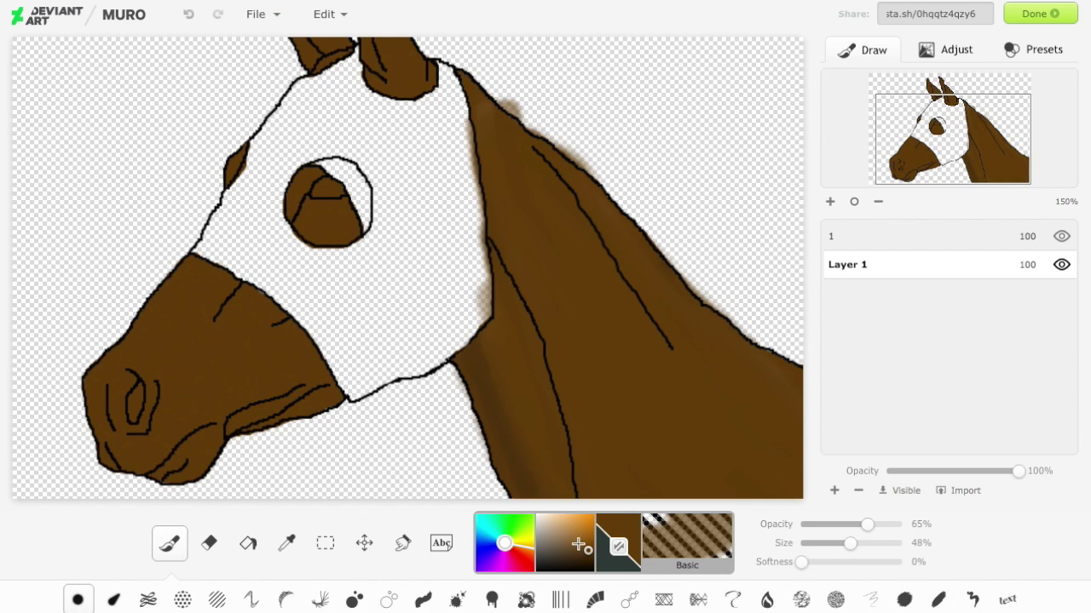
# Step: Add subtle darker brown shading across the neck at 20% opacity and 18% size
pyautogui.moveTo(580, 540); pyautogui.dragTo(587, 555)
pyautogui.click(821, 525)
pyautogui.click(819, 544)
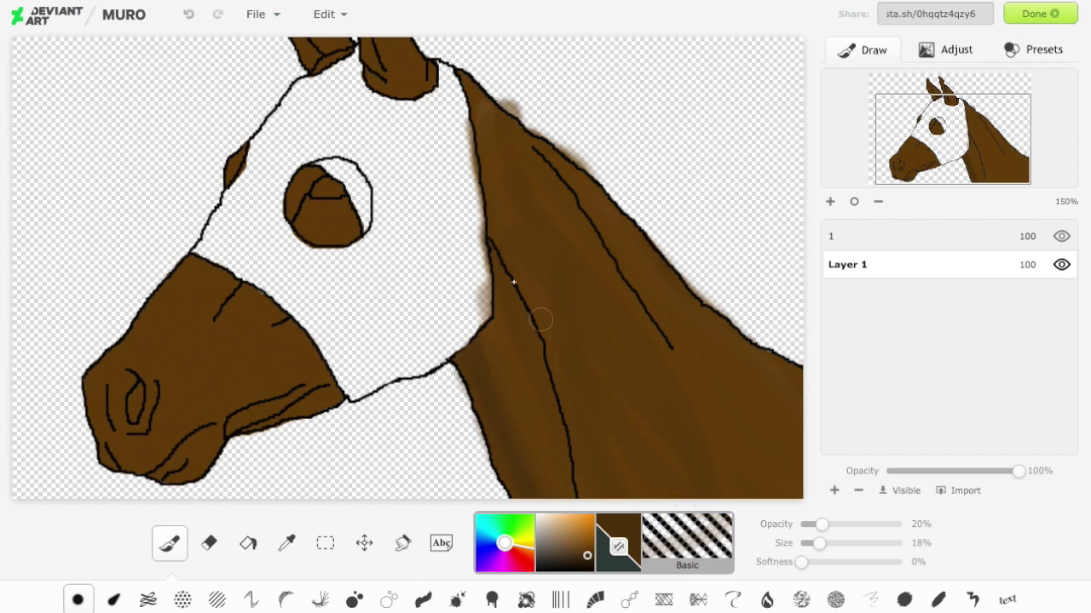
# Step: Sample the neck's brown again and blend the subtle shading with a larger, more opaque brush
pyautogui.click(286, 541)
pyautogui.click(597, 401)
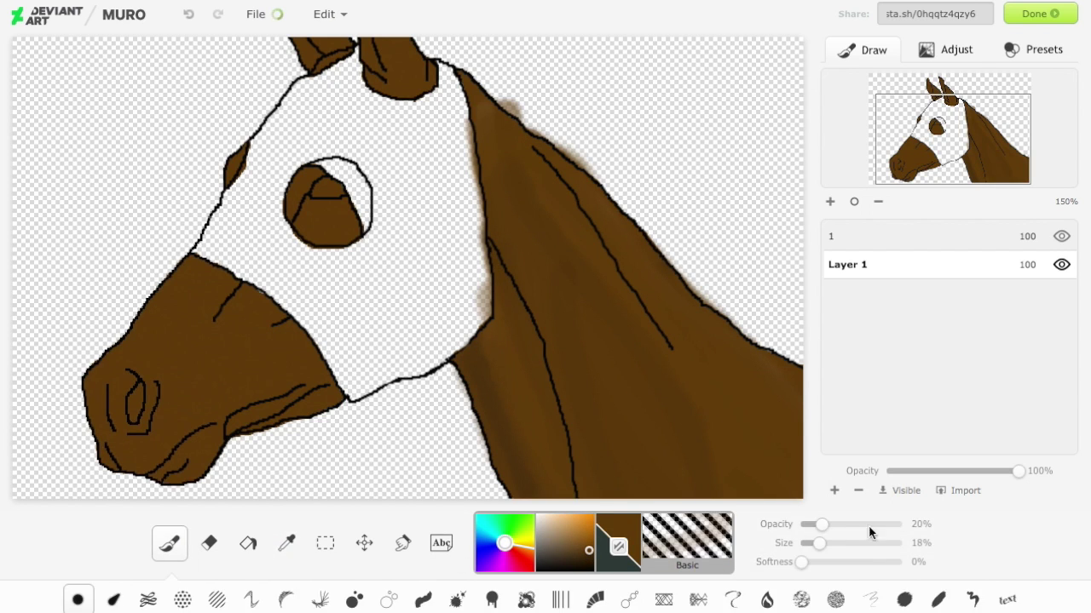
pyautogui.moveTo(820, 524); pyautogui.dragTo(853, 524)
pyautogui.moveTo(819, 543); pyautogui.dragTo(829, 524)
# Step: Add darker brown shading to the neck and light-brown highlights along its upper crease
pyautogui.click(587, 558)
pyautogui.click(812, 543)
pyautogui.click(572, 538)
pyautogui.click(815, 525)
pyautogui.click(819, 544)
pyautogui.moveTo(573, 186)
pyautogui.mouseDown()
pyautogui.moveTo(487, 136)
pyautogui.moveTo(782, 401)
pyautogui.moveTo(605, 239)
pyautogui.mouseUp()
# Step: Sample the muzzle's brown and blend it into the neck highlights, setting the brush to 42% opacity and 29% size
pyautogui.click(287, 543)
pyautogui.click(216, 379)
pyautogui.click(825, 524)
pyautogui.moveTo(821, 544); pyautogui.dragTo(831, 543)
pyautogui.click(846, 526)
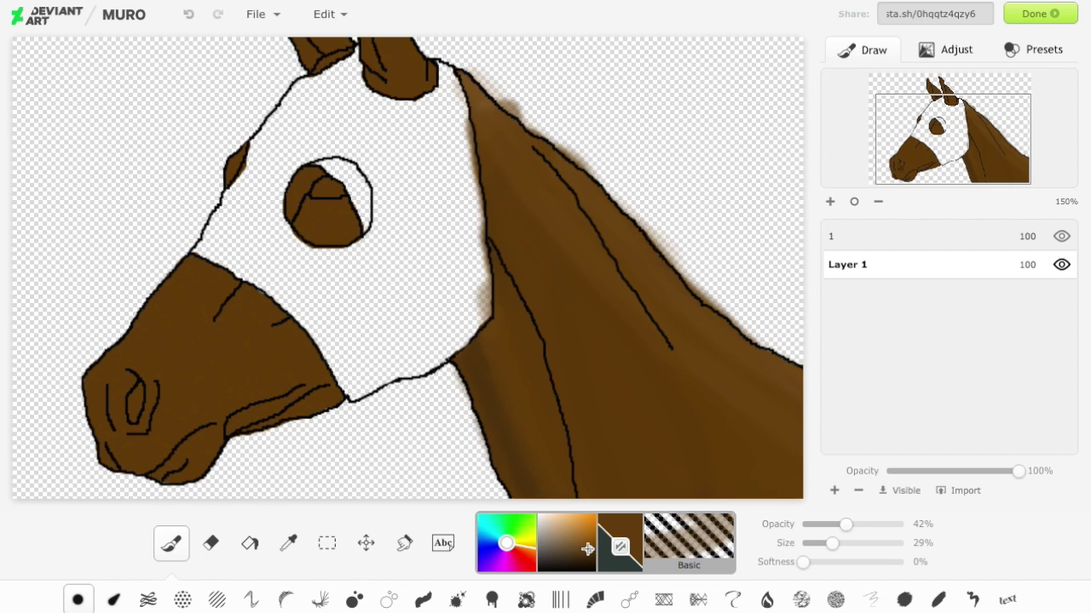
# Step: Blend the neck with lighter brown at 25% opacity, and darken it with darker brown at 27% opacity and 50% size
pyautogui.click(828, 525)
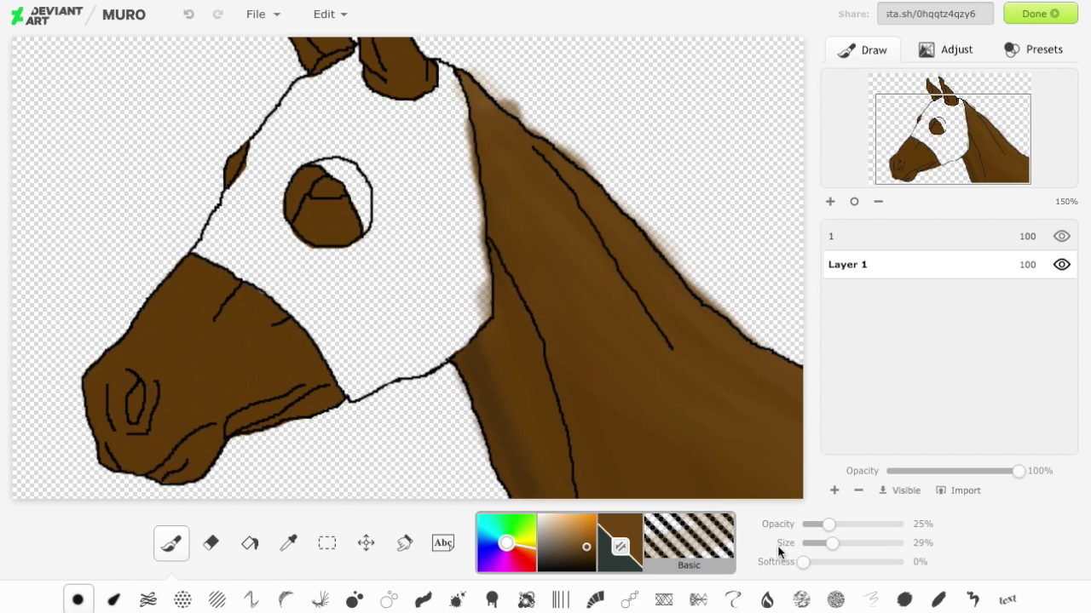
pyautogui.click(594, 553)
pyautogui.click(830, 525)
pyautogui.click(846, 544)
pyautogui.click(904, 545)
pyautogui.click(853, 543)
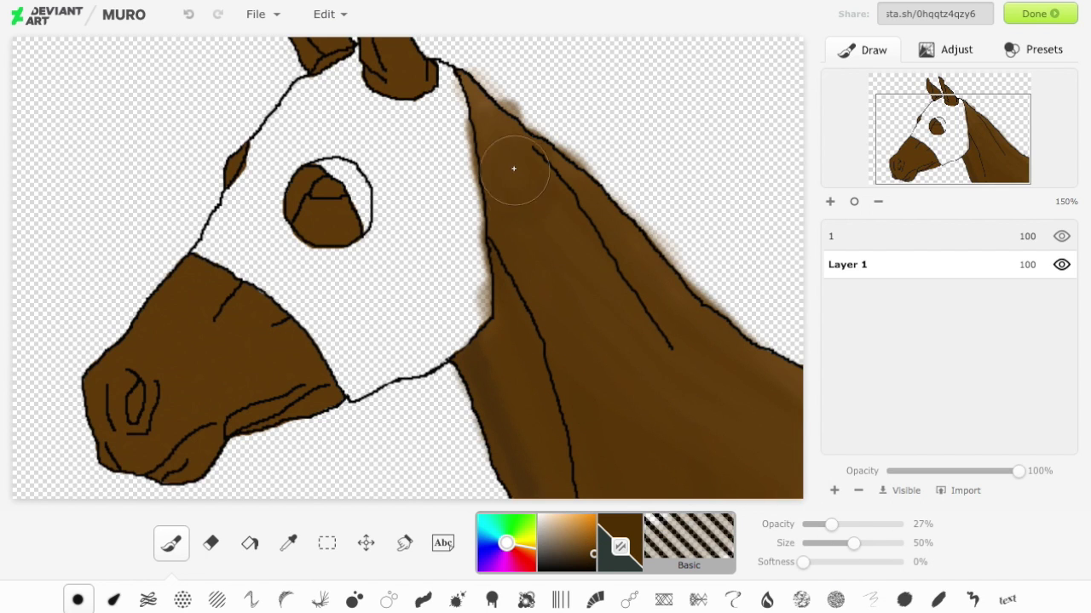
# Step: Deepen the neck shading with dark brown, using the Basic brush at 16% size and the Watercolor brush at 35% opacity
pyautogui.click(820, 543)
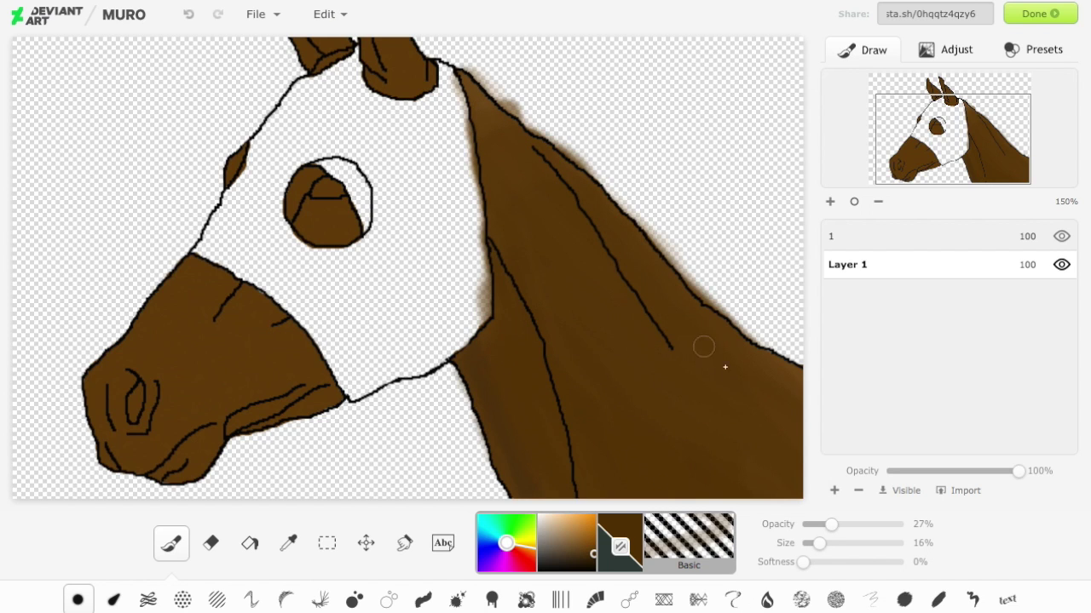
pyautogui.click(421, 599)
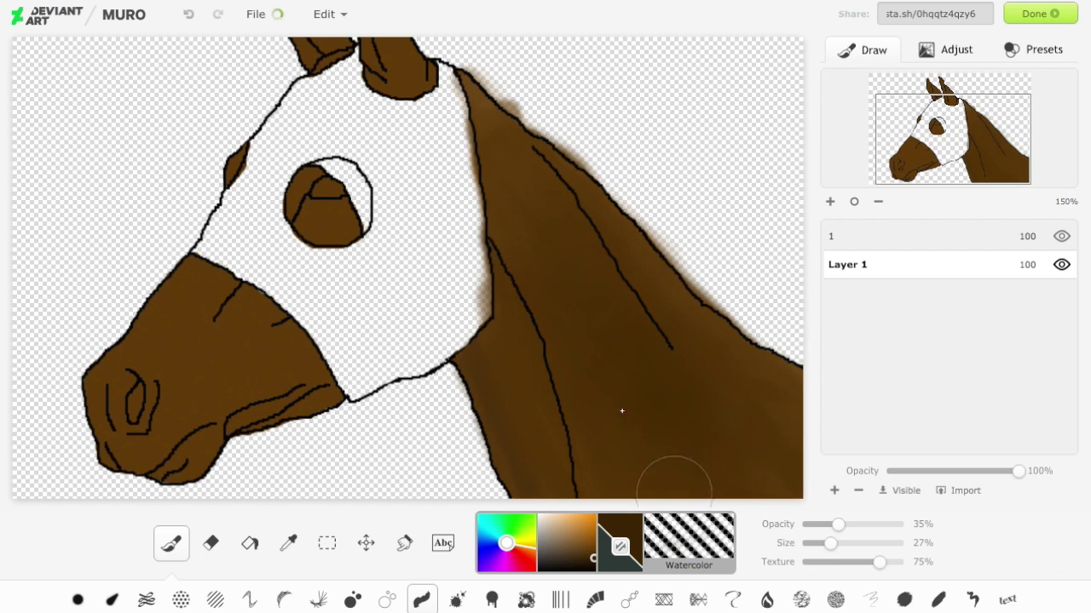
pyautogui.click(802, 543)
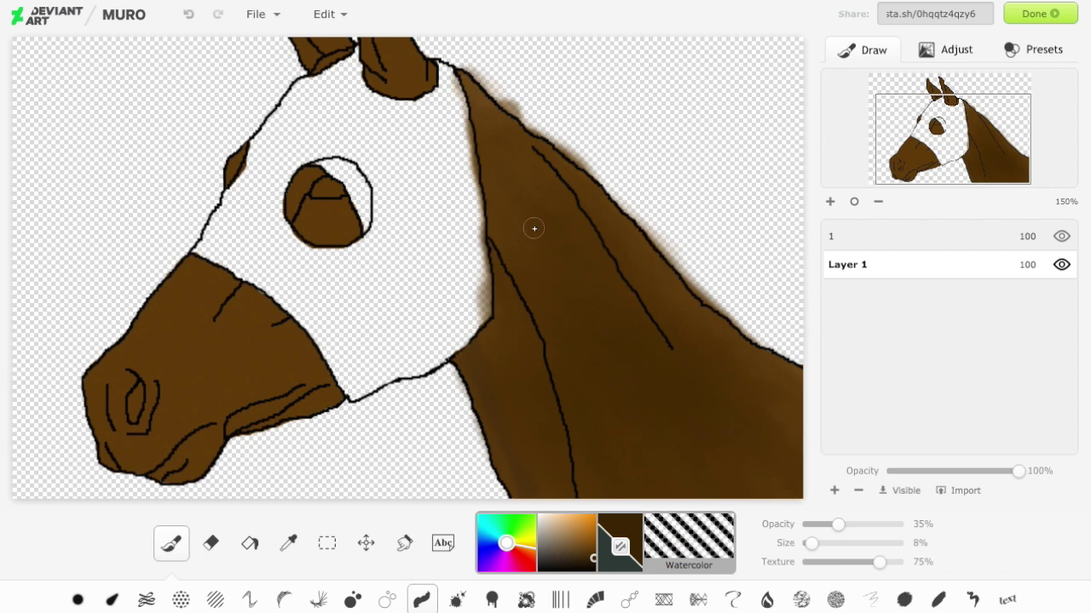
# Step: Undo the Paintbrush stroke and add faint light-brown highlights along the neck's upper edge at 6% opacity and 19% size
pyautogui.click(111, 599)
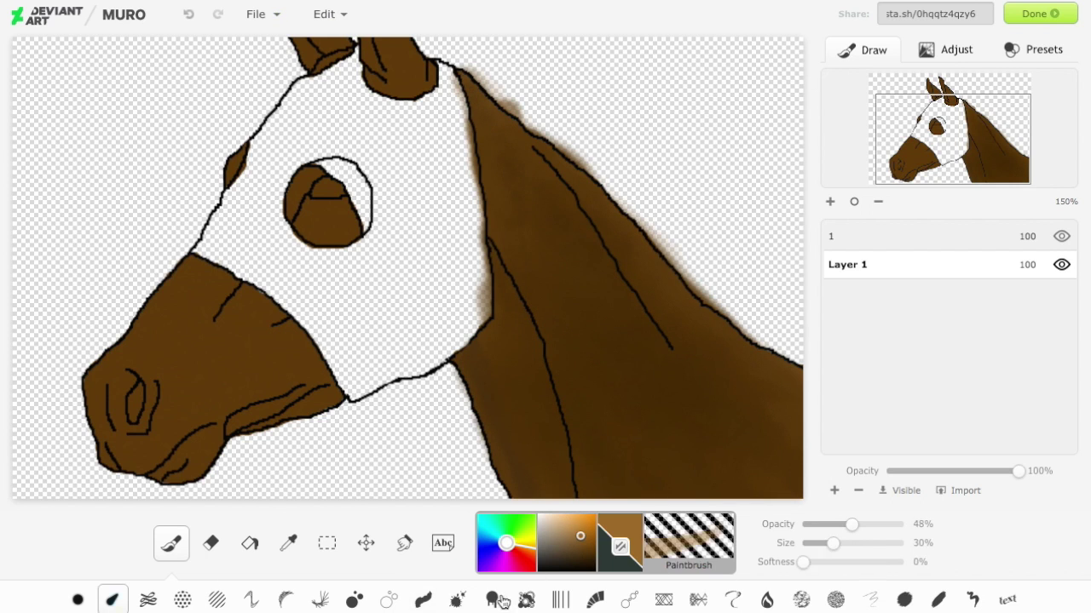
pyautogui.click(189, 15)
pyautogui.moveTo(826, 524); pyautogui.dragTo(810, 524)
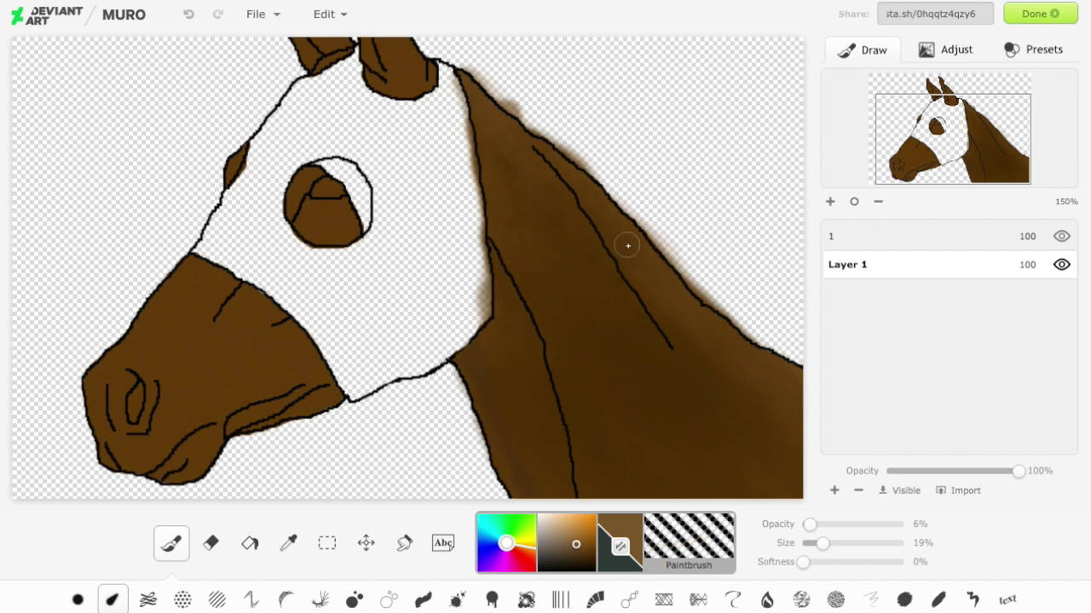
# Step: Shade the muzzle with dark brown using the Watercolor brush at 58% opacity, reducing the brush to 6% size
pyautogui.click(421, 599)
pyautogui.click(836, 543)
pyautogui.moveTo(939, 144); pyautogui.dragTo(932, 143)
pyautogui.click(820, 543)
pyautogui.click(591, 557)
pyautogui.moveTo(272, 352)
pyautogui.mouseDown()
pyautogui.moveTo(327, 403)
pyautogui.moveTo(195, 431)
pyautogui.moveTo(291, 325)
pyautogui.moveTo(195, 411)
pyautogui.moveTo(234, 356)
pyautogui.mouseUp()
pyautogui.click(810, 543)
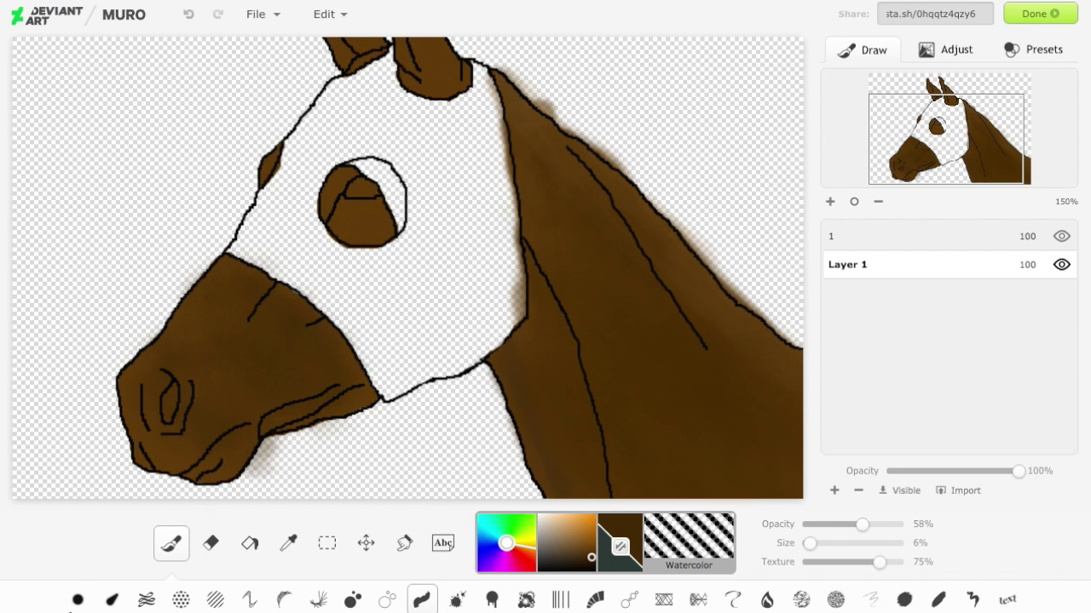
# Step: Tint the brown eye patch with muted grey-brown using a low-opacity Basic brush at 12% size
pyautogui.click(78, 599)
pyautogui.click(553, 548)
pyautogui.click(807, 524)
pyautogui.click(815, 543)
pyautogui.click(830, 202)
pyautogui.click(830, 202)
pyautogui.click(830, 202)
pyautogui.click(932, 129)
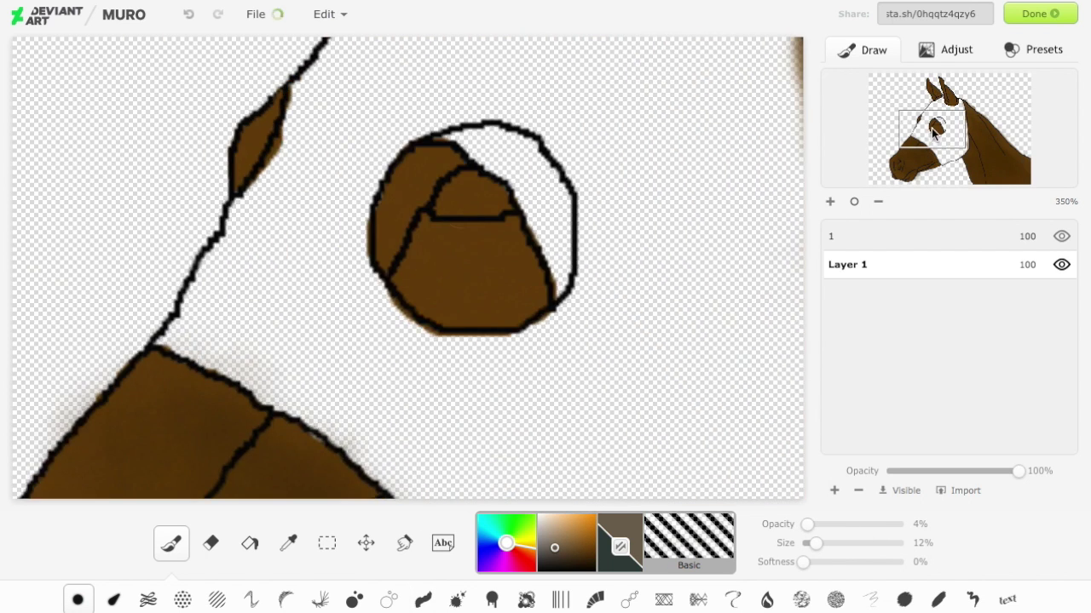
pyautogui.click(815, 524)
pyautogui.moveTo(432, 163)
pyautogui.mouseDown()
pyautogui.moveTo(501, 239)
pyautogui.moveTo(482, 236)
pyautogui.mouseUp()
pyautogui.click(580, 559)
pyautogui.moveTo(483, 332)
pyautogui.mouseDown()
pyautogui.moveTo(501, 243)
pyautogui.moveTo(424, 287)
pyautogui.mouseUp()
# Step: Dab dark speckles beneath the eye and along the front of the eye patch with a black dotted brush
pyautogui.click(351, 601)
pyautogui.click(545, 569)
pyautogui.click(830, 525)
pyautogui.click(815, 543)
pyautogui.click(806, 544)
pyautogui.moveTo(501, 244); pyautogui.dragTo(435, 241)
pyautogui.moveTo(443, 156); pyautogui.dragTo(408, 213)
# Step: Shade the eye patch with black Watercolor at 46% opacity and 7% size, and the small nose-bridge marking at 1% size
pyautogui.click(420, 600)
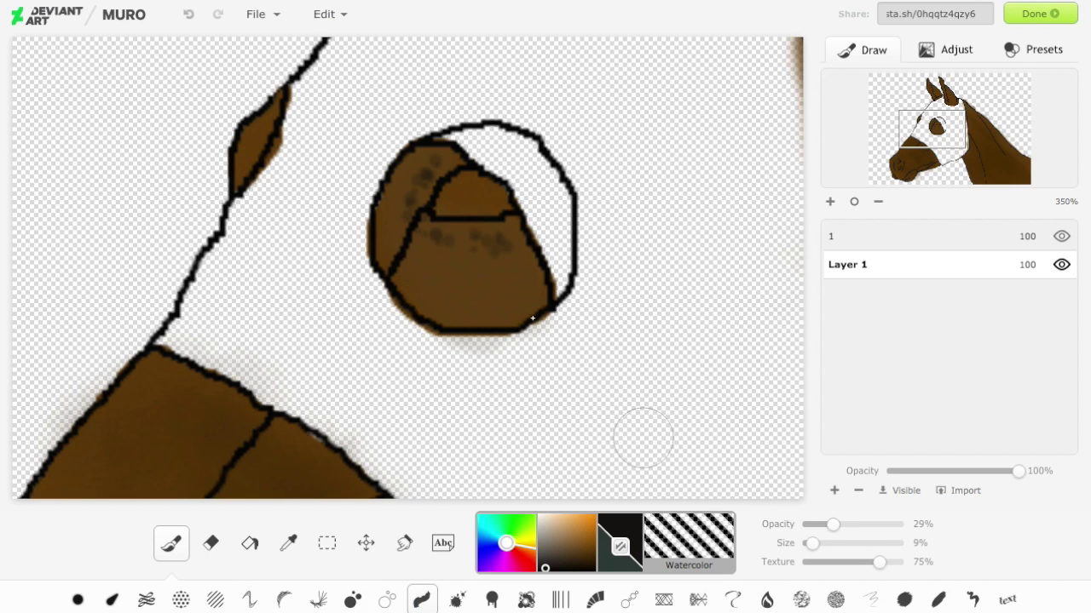
pyautogui.click(811, 546)
pyautogui.moveTo(503, 268)
pyautogui.mouseDown()
pyautogui.moveTo(447, 241)
pyautogui.moveTo(451, 271)
pyautogui.mouseUp()
pyautogui.moveTo(412, 192)
pyautogui.mouseDown()
pyautogui.moveTo(421, 191)
pyautogui.moveTo(442, 254)
pyautogui.moveTo(524, 297)
pyautogui.moveTo(514, 238)
pyautogui.mouseUp()
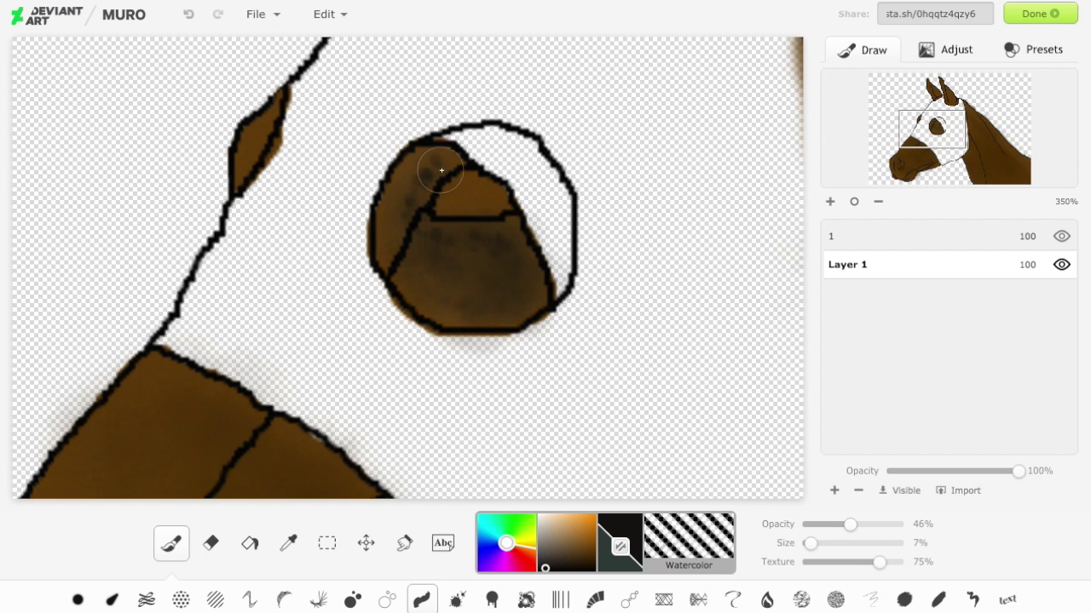
pyautogui.moveTo(932, 130)
pyautogui.mouseDown()
pyautogui.moveTo(915, 133)
pyautogui.moveTo(930, 133)
pyautogui.mouseUp()
pyautogui.moveTo(576, 256)
pyautogui.mouseDown()
pyautogui.moveTo(464, 262)
pyautogui.moveTo(543, 268)
pyautogui.mouseUp()
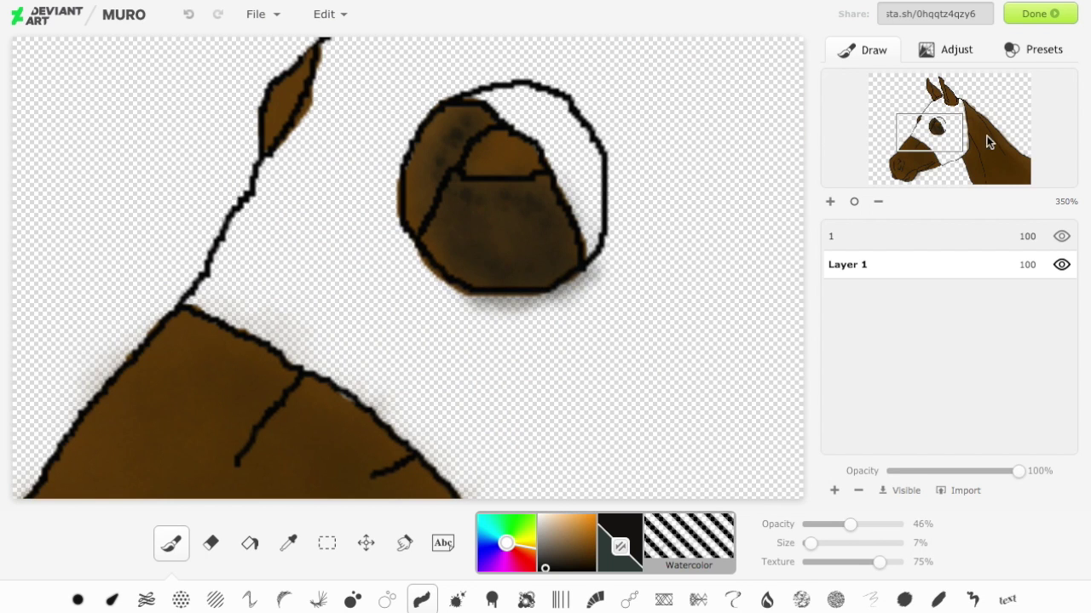
pyautogui.click(922, 126)
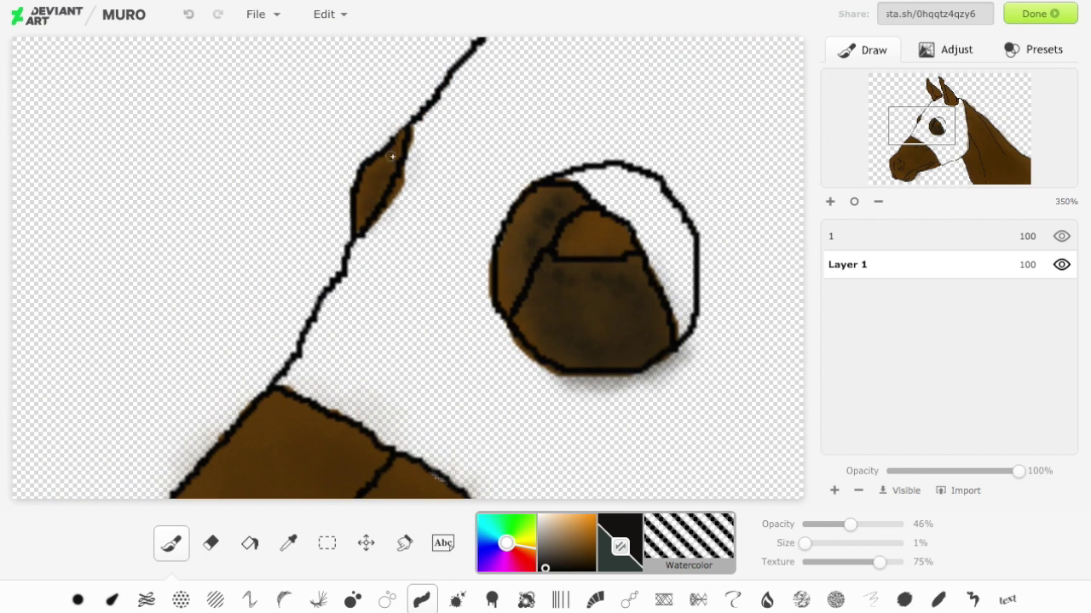
# Step: Shade the broad brown areas of both ears with very dark brown Watercolor at 60% opacity and 3% size
pyautogui.moveTo(934, 131); pyautogui.dragTo(937, 91)
pyautogui.moveTo(594, 556); pyautogui.dragTo(594, 566)
pyautogui.moveTo(850, 524); pyautogui.dragTo(864, 524)
pyautogui.moveTo(805, 544); pyautogui.dragTo(814, 544)
pyautogui.moveTo(600, 349)
pyautogui.mouseDown()
pyautogui.moveTo(551, 268)
pyautogui.moveTo(564, 279)
pyautogui.mouseUp()
pyautogui.moveTo(864, 525); pyautogui.dragTo(841, 525)
pyautogui.click(853, 524)
pyautogui.moveTo(596, 386); pyautogui.dragTo(548, 391)
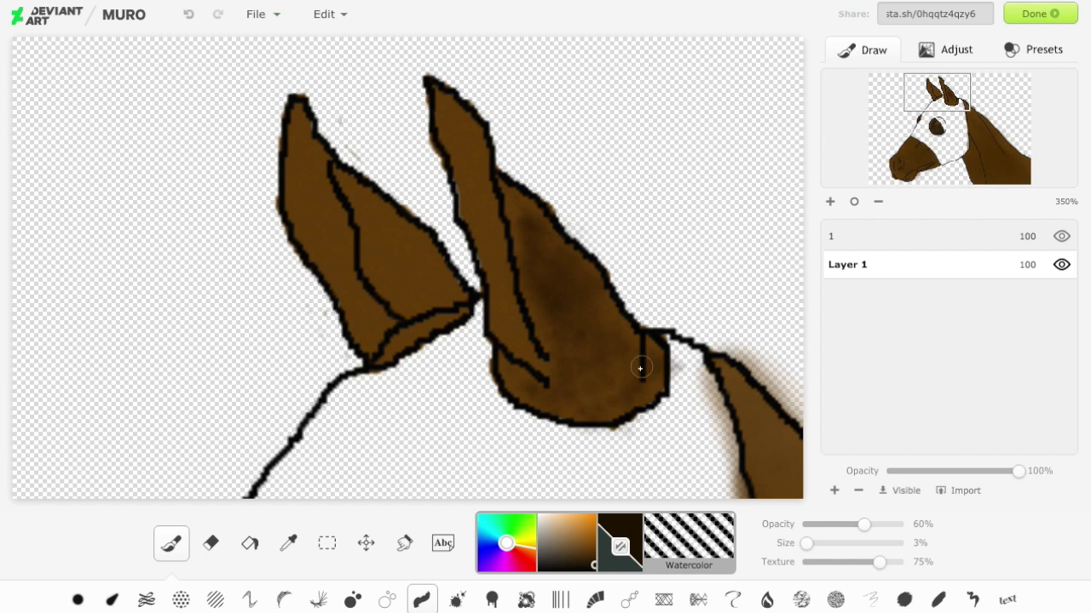
pyautogui.moveTo(357, 193)
pyautogui.mouseDown()
pyautogui.moveTo(444, 303)
pyautogui.moveTo(387, 336)
pyautogui.moveTo(423, 337)
pyautogui.moveTo(380, 366)
pyautogui.moveTo(394, 233)
pyautogui.mouseUp()
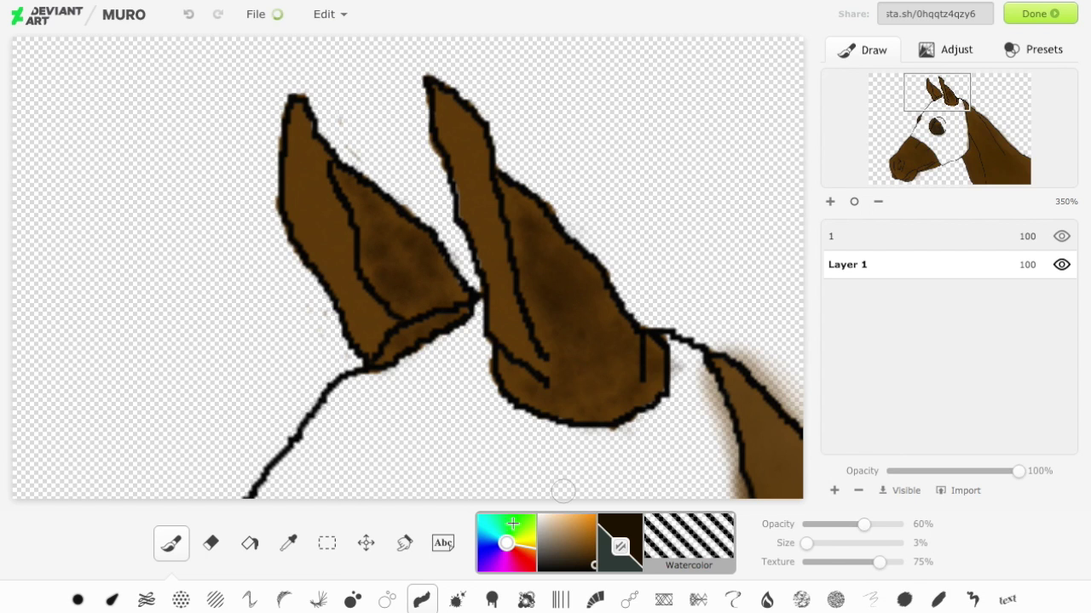
# Step: Blend the ear shading with brown tones using the Basic brush, setting it to 38% opacity and 7% size
pyautogui.click(581, 551)
pyautogui.click(78, 599)
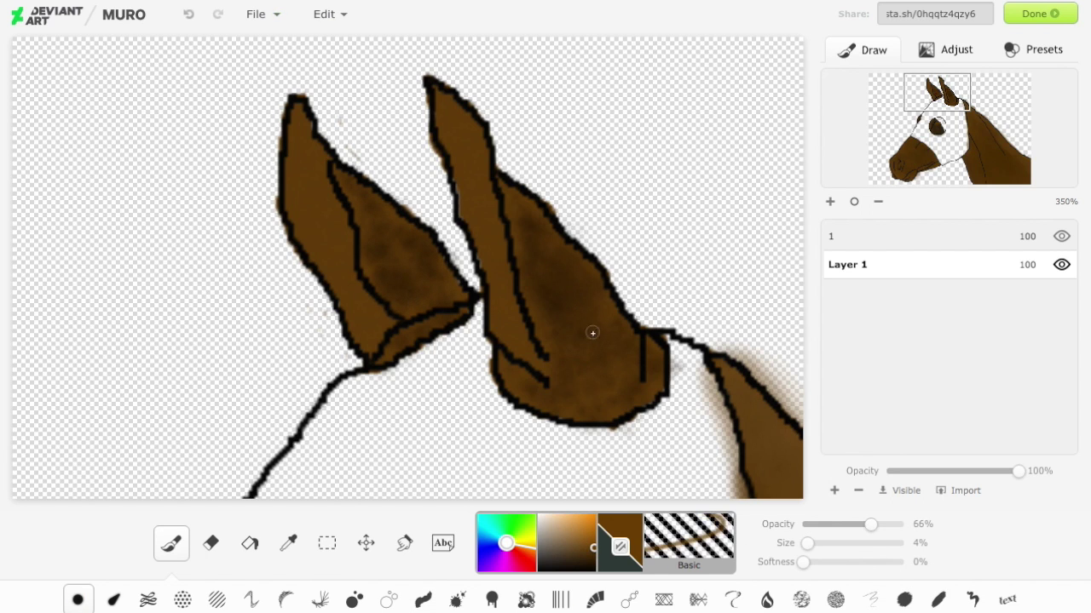
pyautogui.click(595, 559)
pyautogui.click(842, 524)
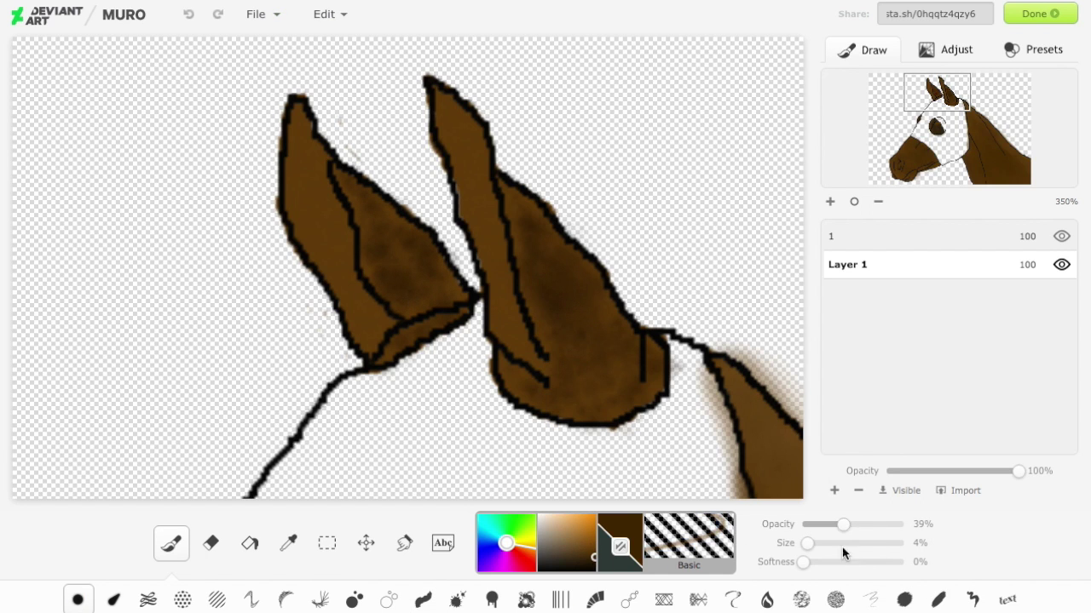
pyautogui.click(593, 550)
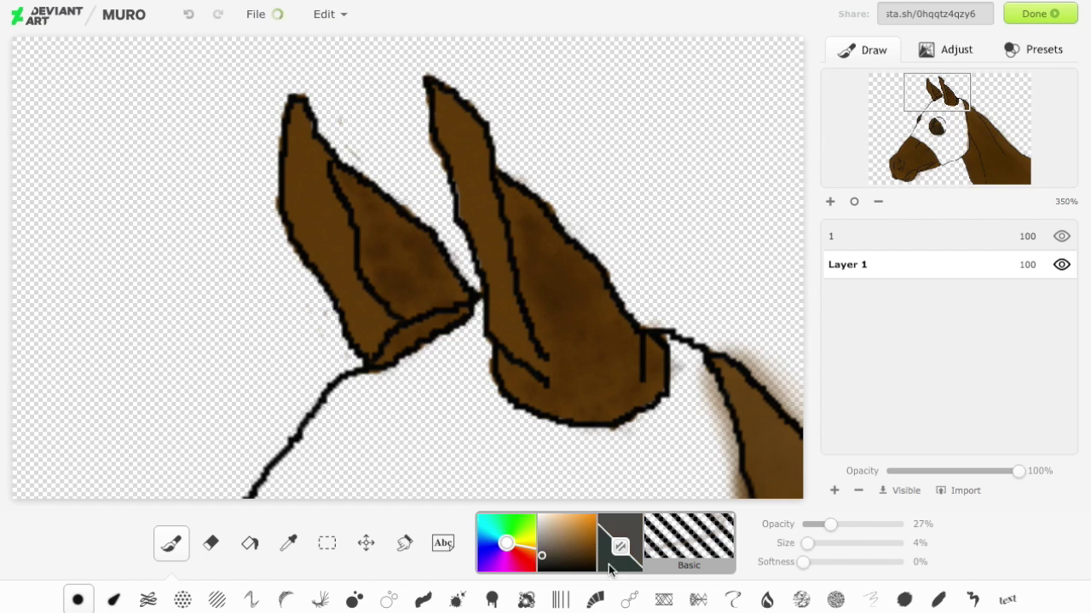
pyautogui.click(593, 558)
pyautogui.moveTo(831, 525); pyautogui.dragTo(841, 525)
pyautogui.click(811, 544)
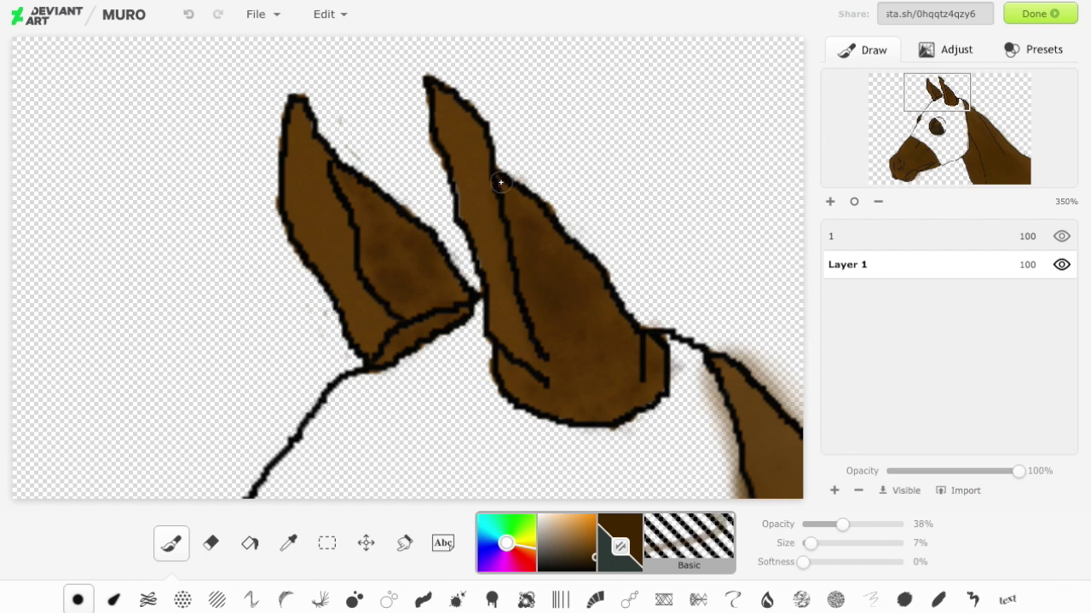
# Step: Darken the inner fold lines of both ears at 66% opacity and 4% size, and check the shading without the outline layer
pyautogui.click(590, 563)
pyautogui.click(870, 525)
pyautogui.click(807, 544)
pyautogui.moveTo(546, 360); pyautogui.dragTo(497, 187)
pyautogui.moveTo(402, 322)
pyautogui.mouseDown()
pyautogui.moveTo(356, 271)
pyautogui.moveTo(377, 287)
pyautogui.mouseUp()
pyautogui.click(1061, 237)
pyautogui.click(1061, 236)
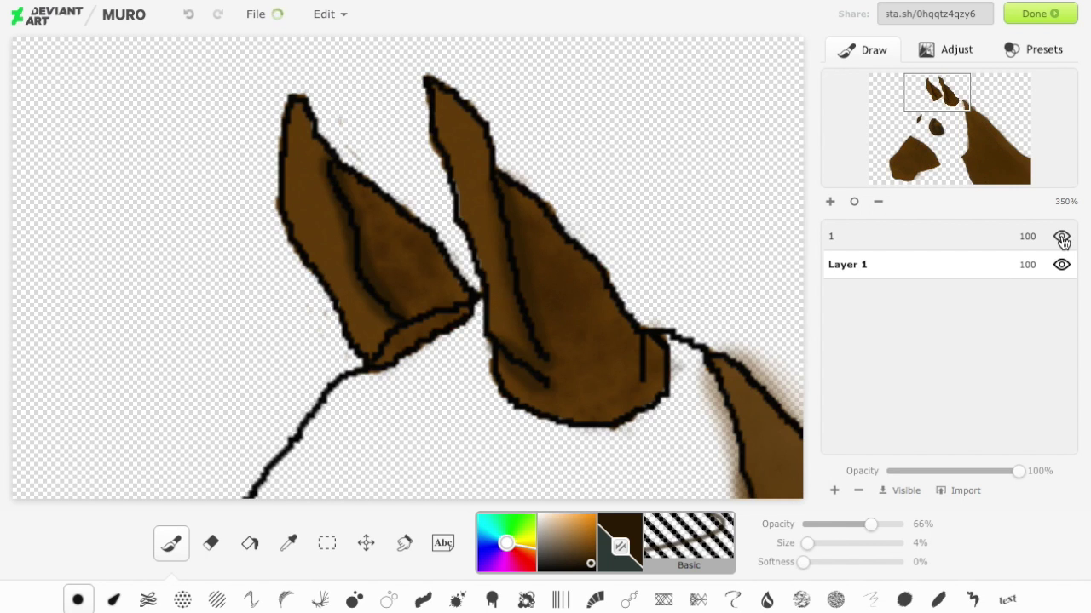
# Step: Shade the narrow front sections of both ears with dark grey-brown at 33% opacity and 10% size
pyautogui.click(585, 559)
pyautogui.moveTo(870, 524); pyautogui.dragTo(808, 542)
pyautogui.moveTo(477, 219); pyautogui.dragTo(506, 330)
pyautogui.moveTo(457, 139); pyautogui.dragTo(442, 94)
pyautogui.moveTo(362, 343)
pyautogui.mouseDown()
pyautogui.moveTo(293, 186)
pyautogui.moveTo(337, 238)
pyautogui.moveTo(306, 164)
pyautogui.mouseUp()
pyautogui.press(']')
pyautogui.press(']')
pyautogui.press(']')
pyautogui.press(']')
pyautogui.press(']')
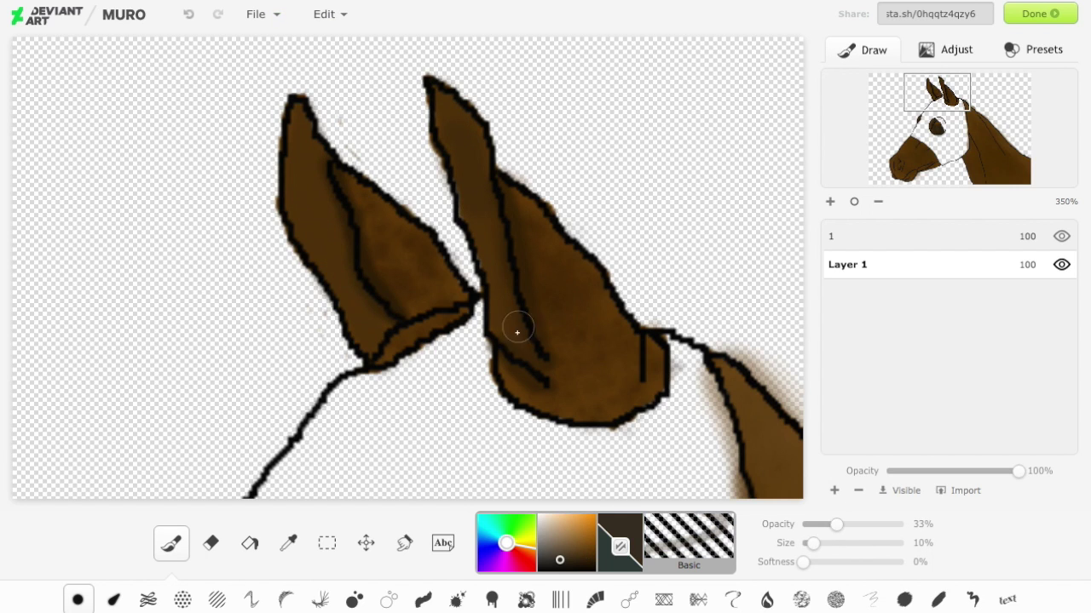
pyautogui.moveTo(439, 101); pyautogui.dragTo(494, 166)
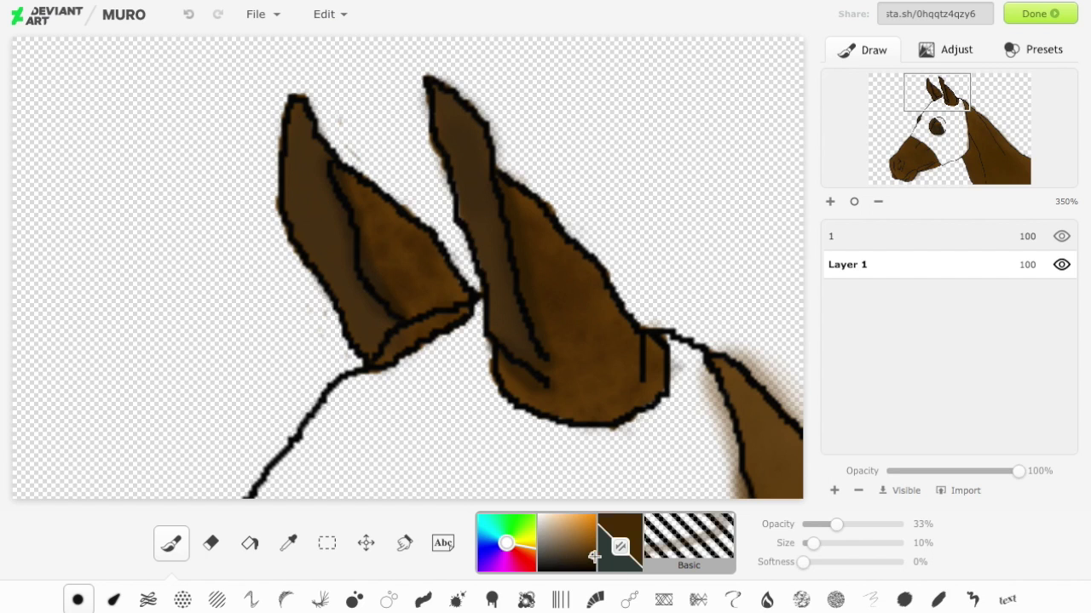
# Step: Deepen the front ear sections with darker brown at 48% opacity and 7% size, and check the colour without the outlines
pyautogui.rightClick(595, 558)
pyautogui.click(592, 561)
pyautogui.moveTo(839, 526); pyautogui.dragTo(852, 526)
pyautogui.moveTo(513, 332)
pyautogui.mouseDown()
pyautogui.moveTo(483, 224)
pyautogui.moveTo(524, 342)
pyautogui.mouseUp()
pyautogui.moveTo(362, 336)
pyautogui.mouseDown()
pyautogui.moveTo(292, 193)
pyautogui.moveTo(374, 324)
pyautogui.mouseUp()
pyautogui.click(1062, 237)
pyautogui.click(1063, 238)
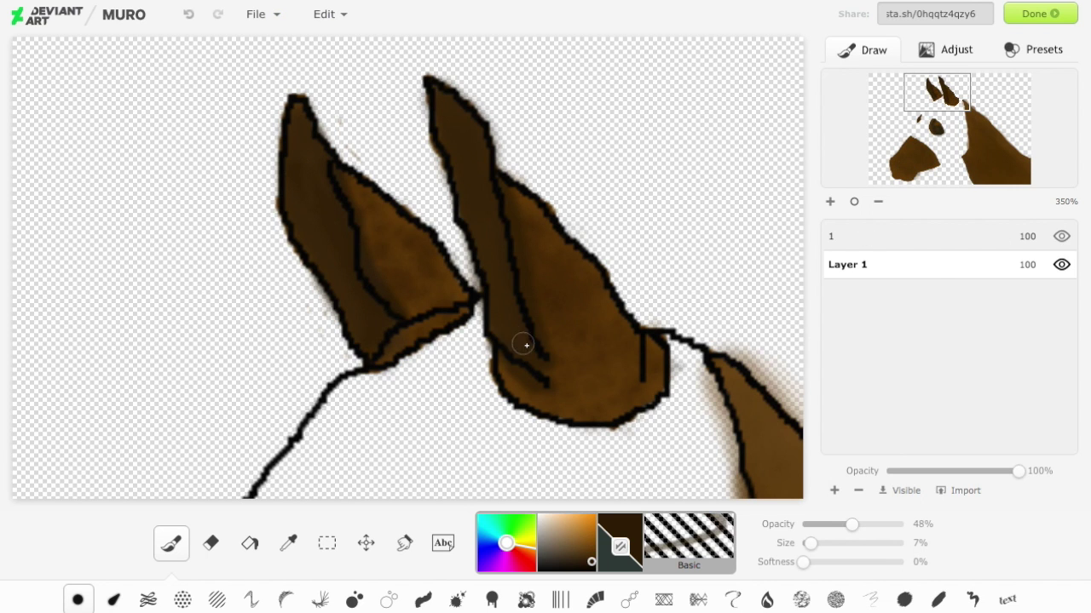
pyautogui.click(1057, 238)
pyautogui.click(1059, 238)
# Step: Erase the stray colour outside the outlines around the ears and along the neck
pyautogui.click(210, 544)
pyautogui.moveTo(343, 124); pyautogui.dragTo(374, 141)
pyautogui.moveTo(972, 126)
pyautogui.mouseDown()
pyautogui.moveTo(985, 117)
pyautogui.moveTo(1001, 147)
pyautogui.mouseUp()
pyautogui.moveTo(679, 335)
pyautogui.mouseDown()
pyautogui.moveTo(502, 153)
pyautogui.moveTo(416, 84)
pyautogui.mouseUp()
pyautogui.moveTo(989, 147); pyautogui.dragTo(976, 127)
pyautogui.moveTo(615, 255)
pyautogui.mouseDown()
pyautogui.moveTo(586, 196)
pyautogui.moveTo(518, 167)
pyautogui.mouseUp()
pyautogui.moveTo(978, 136)
pyautogui.mouseDown()
pyautogui.moveTo(985, 179)
pyautogui.moveTo(962, 175)
pyautogui.mouseUp()
pyautogui.moveTo(402, 224); pyautogui.dragTo(450, 368)
# Step: Colour the eyeball inside the eye outline solid white
pyautogui.moveTo(953, 170)
pyautogui.mouseDown()
pyautogui.moveTo(936, 168)
pyautogui.moveTo(944, 119)
pyautogui.moveTo(937, 127)
pyautogui.mouseUp()
pyautogui.click(258, 546)
pyautogui.click(170, 543)
pyautogui.moveTo(379, 226)
pyautogui.mouseDown()
pyautogui.moveTo(392, 211)
pyautogui.moveTo(371, 228)
pyautogui.moveTo(424, 223)
pyautogui.moveTo(392, 238)
pyautogui.mouseUp()
# Step: Paint a brown iris over most of the white eyeball at 100% opacity, refining its edges at 4% size
pyautogui.moveTo(559, 543); pyautogui.dragTo(580, 555)
pyautogui.click(818, 543)
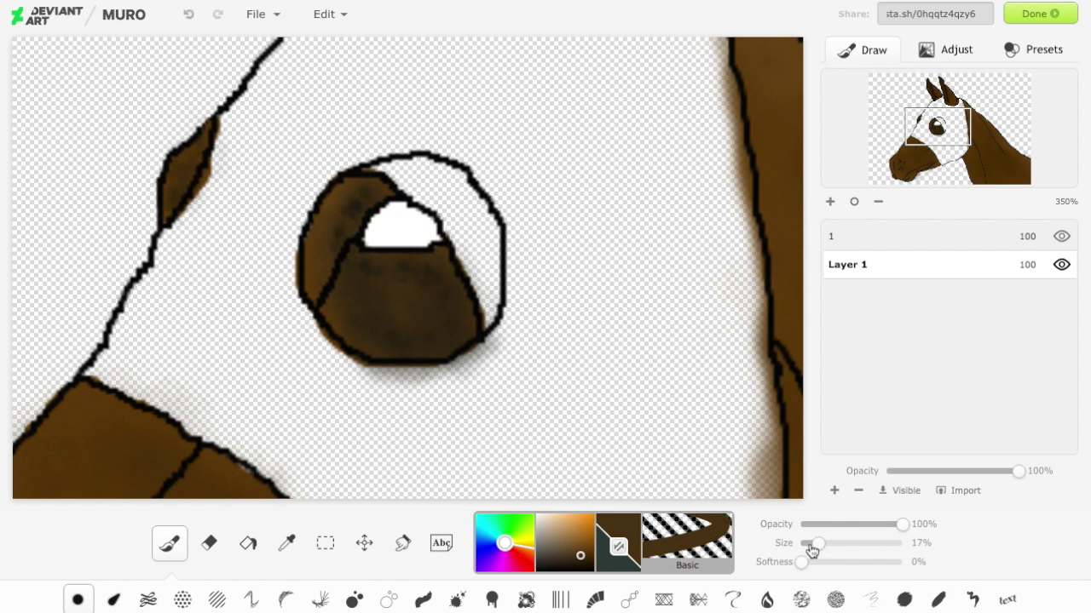
pyautogui.click(810, 544)
pyautogui.click(391, 229)
pyautogui.click(805, 544)
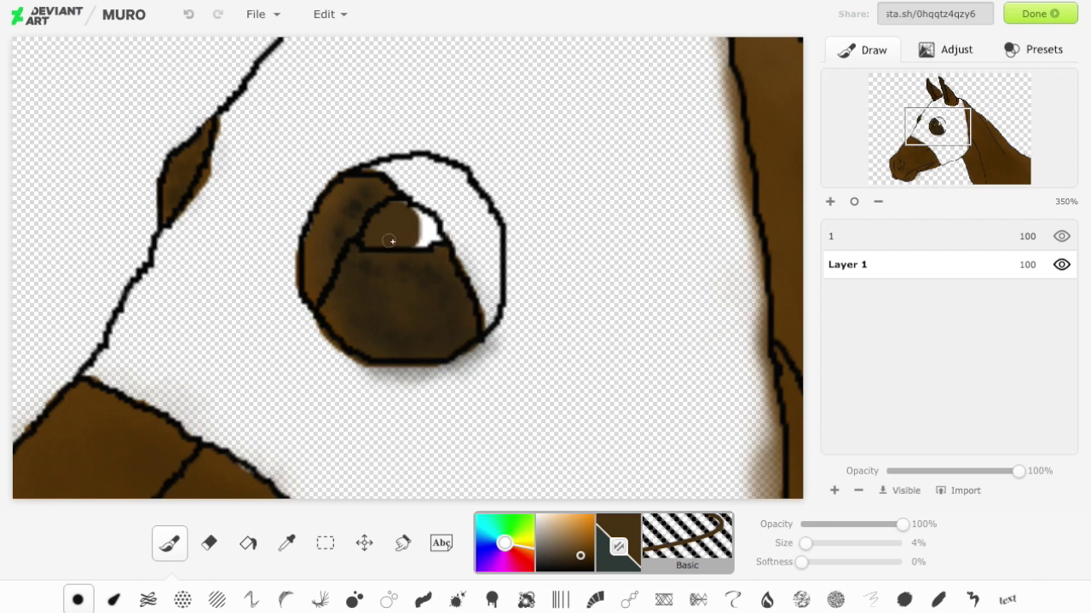
# Step: Add very dark brown shading to the iris with the Watercolor brush at 70% opacity and 1% size
pyautogui.click(422, 600)
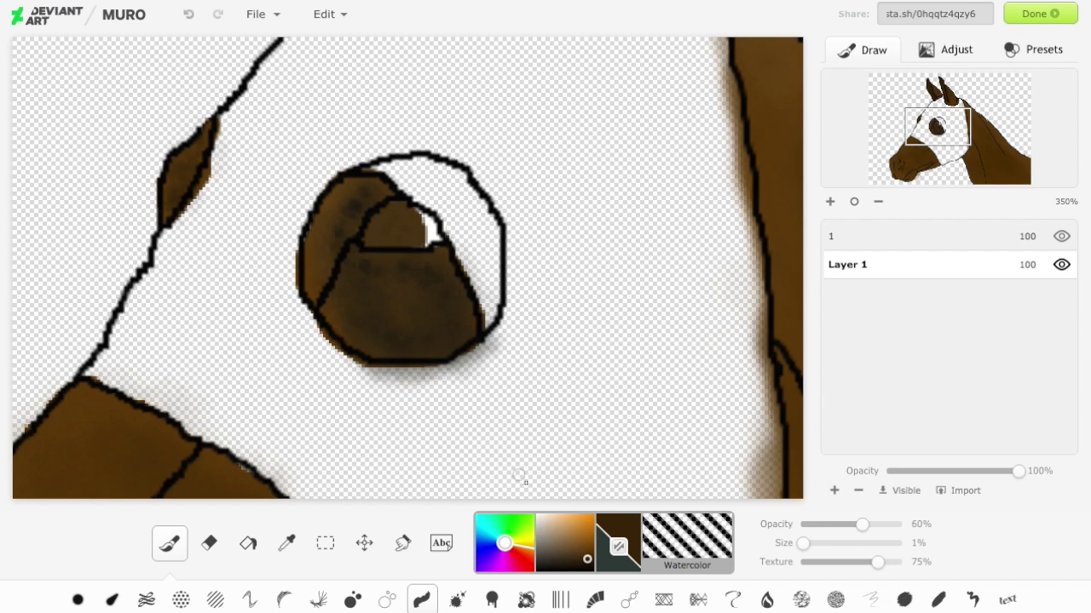
pyautogui.click(830, 202)
pyautogui.click(830, 203)
pyautogui.click(830, 202)
pyautogui.hscroll(1, 441, 298)
pyautogui.moveTo(588, 563); pyautogui.dragTo(588, 568)
pyautogui.click(863, 525)
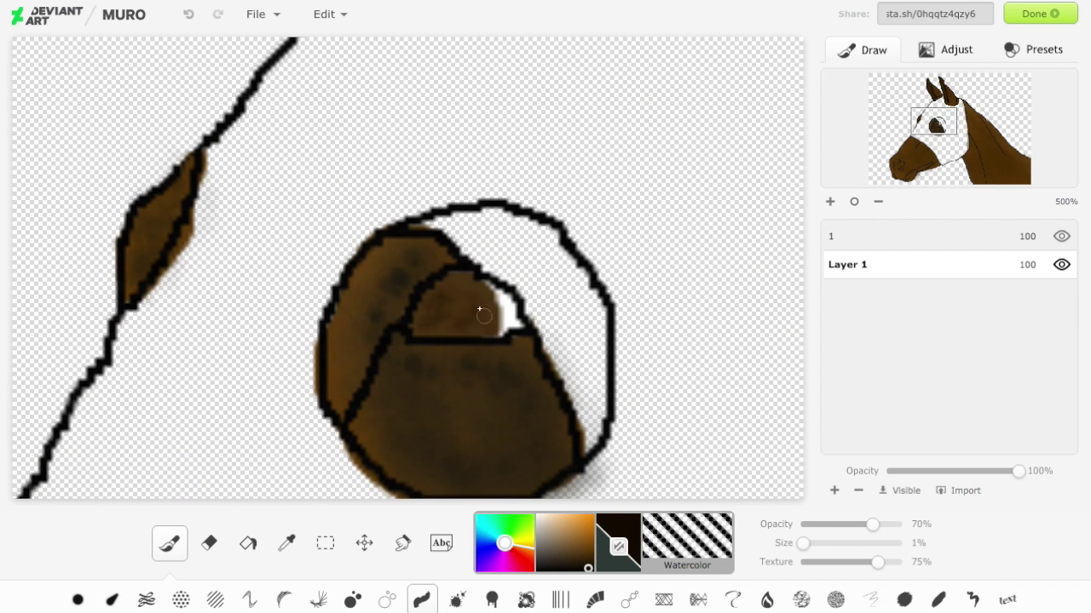
# Step: Blend the iris with dark and medium browns using the Basic brush, including strokes at 19% opacity and 12% size
pyautogui.click(85, 601)
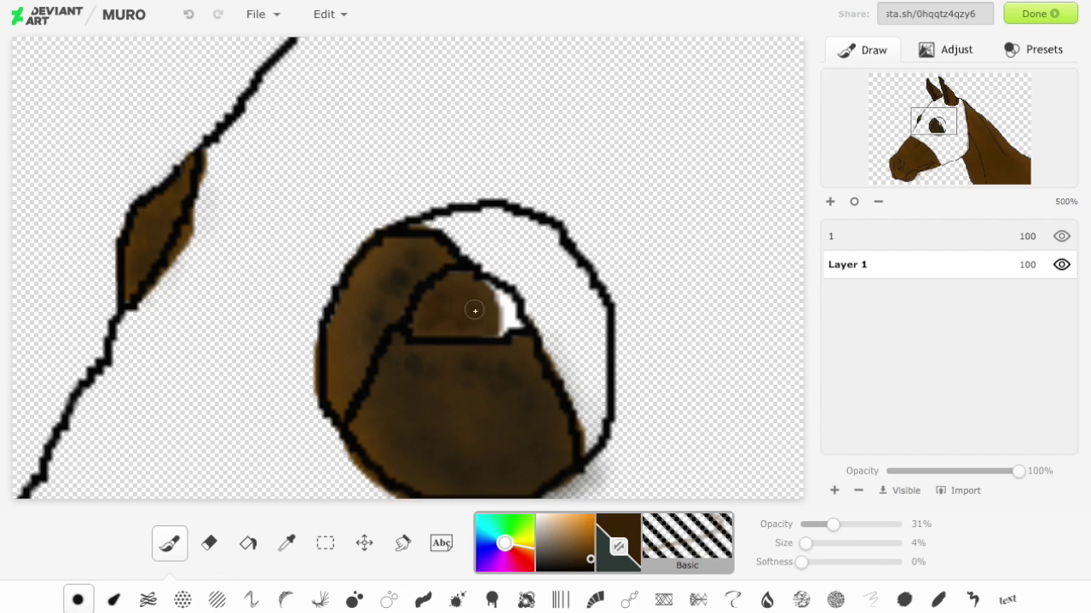
pyautogui.moveTo(579, 559); pyautogui.dragTo(583, 548)
pyautogui.moveTo(832, 525); pyautogui.dragTo(820, 525)
pyautogui.moveTo(806, 543); pyautogui.dragTo(814, 544)
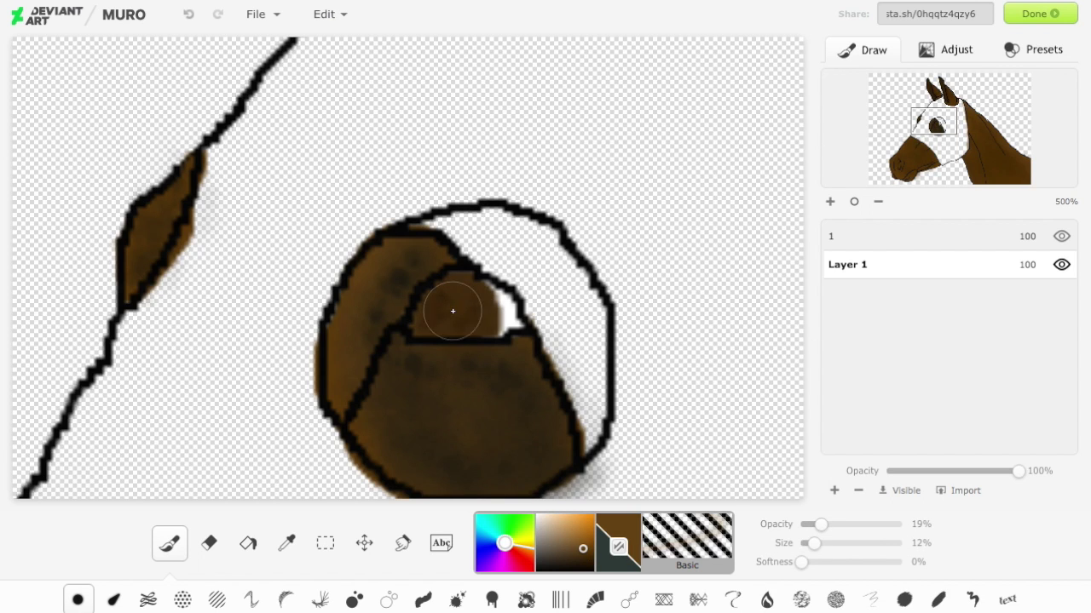
pyautogui.moveTo(581, 548); pyautogui.dragTo(586, 557)
pyautogui.moveTo(820, 525); pyautogui.dragTo(809, 525)
pyautogui.moveTo(804, 544); pyautogui.dragTo(863, 525)
pyautogui.click(590, 562)
# Step: Add dark-brown texture to the iris with the Watercolor brush at 88% opacity and 3% size
pyautogui.click(421, 600)
pyautogui.click(890, 525)
pyautogui.moveTo(581, 548); pyautogui.dragTo(578, 559)
pyautogui.click(812, 544)
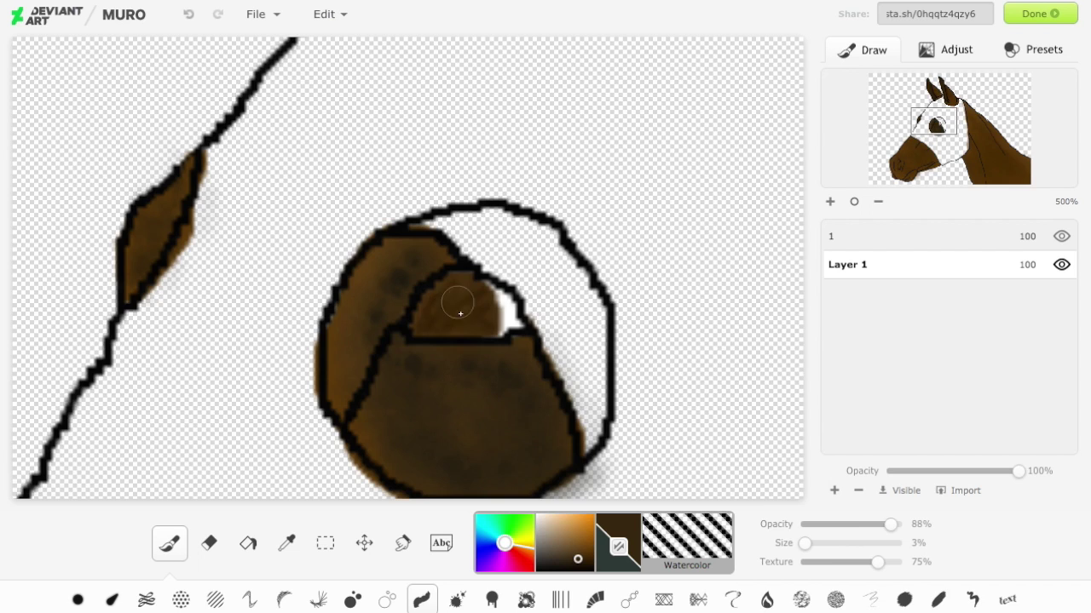
# Step: Smooth the iris with dark brown at 43% opacity and 5% size, and tint it reddish-brown at 30% opacity
pyautogui.click(77, 600)
pyautogui.click(889, 525)
pyautogui.click(816, 544)
pyautogui.click(845, 526)
pyautogui.click(807, 545)
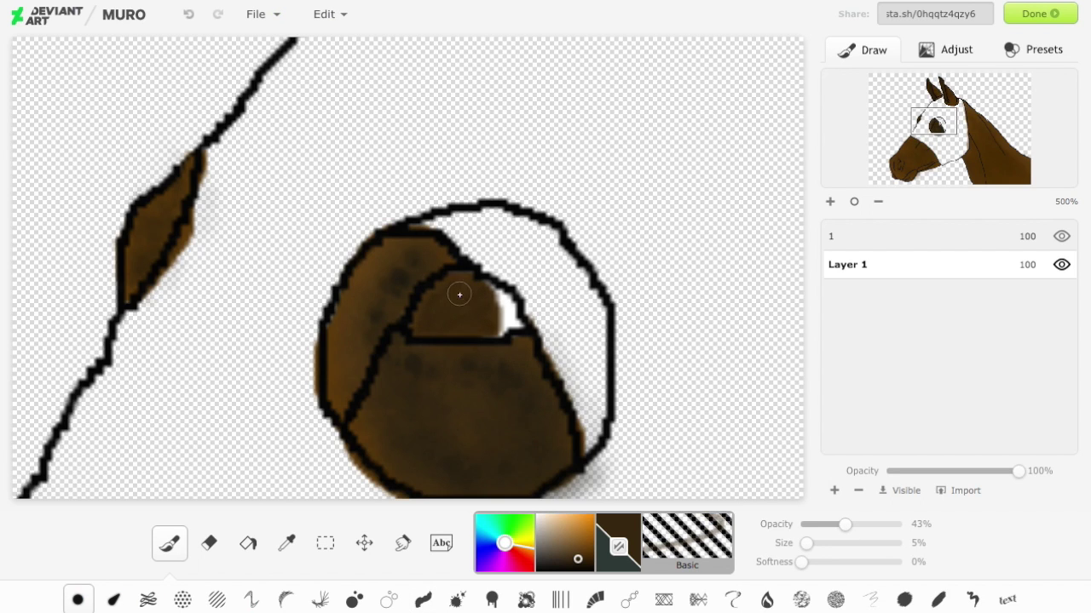
pyautogui.click(528, 553)
pyautogui.click(832, 526)
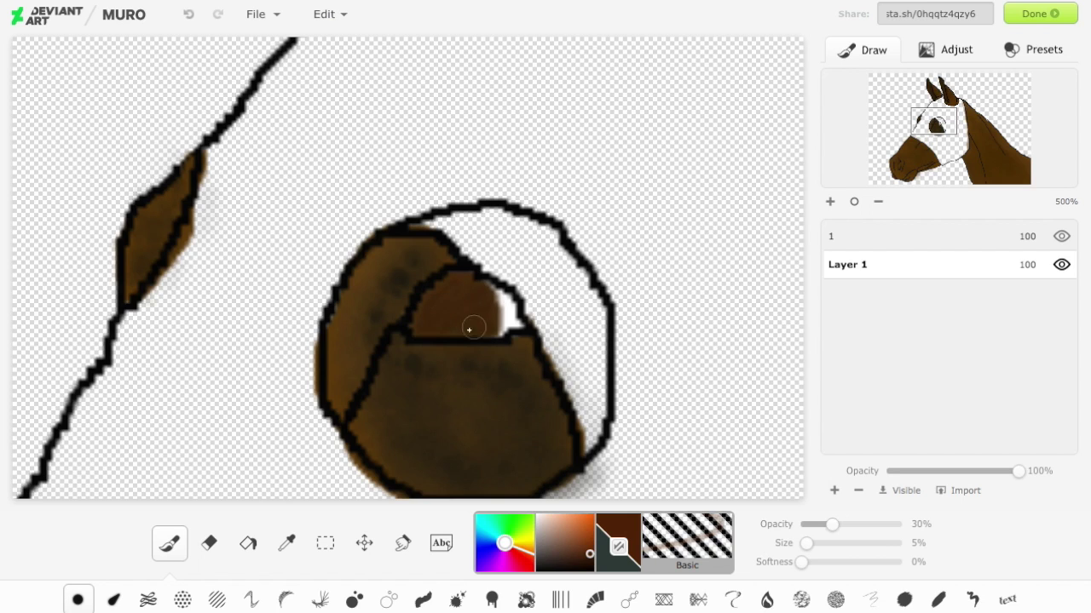
# Step: Paint a black pupil in the front of the iris at 100% opacity and 5% size, and check it without the outlines
pyautogui.click(538, 570)
pyautogui.click(903, 524)
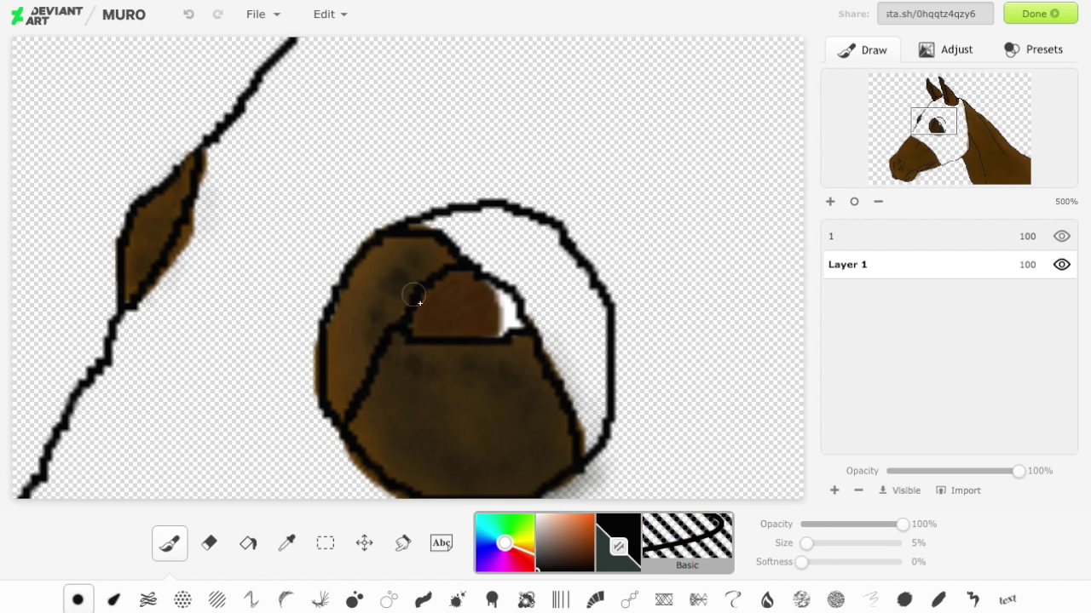
pyautogui.moveTo(419, 302); pyautogui.dragTo(432, 330)
pyautogui.click(1060, 236)
pyautogui.click(1061, 236)
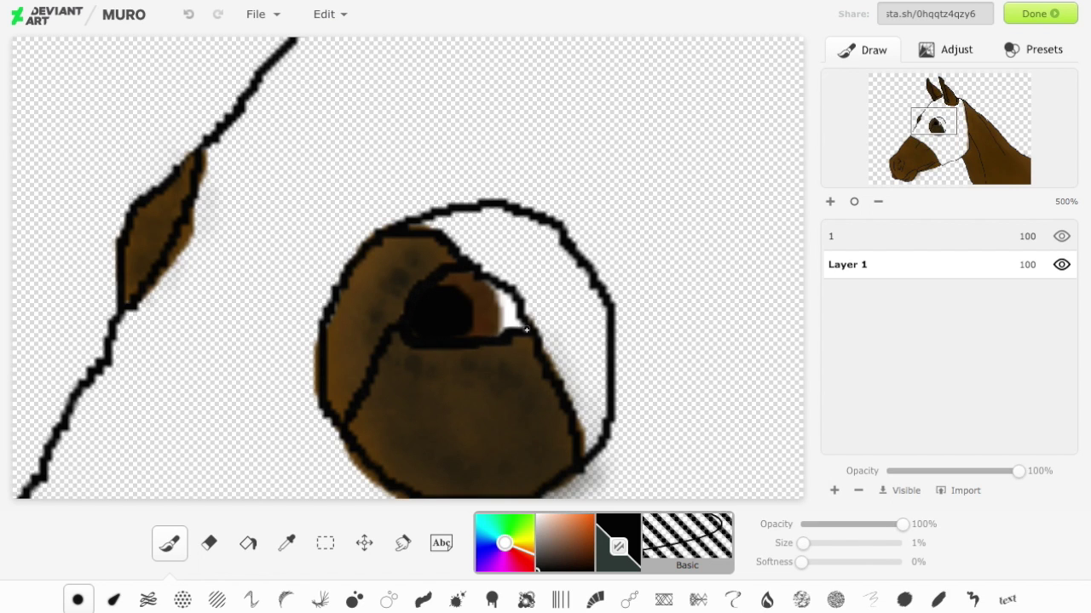
# Step: Shade the crease in front of the eye with dark brown at 72% opacity and 2% size, and check it without the outlines
pyautogui.click(287, 543)
pyautogui.click(317, 479)
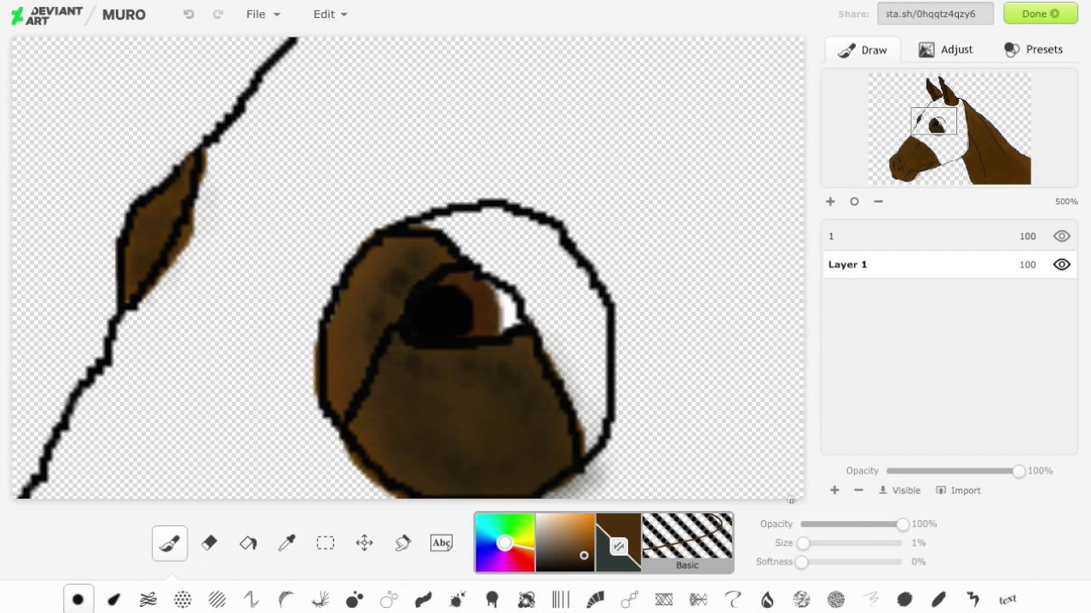
pyautogui.moveTo(803, 544); pyautogui.dragTo(803, 544)
pyautogui.click(576, 559)
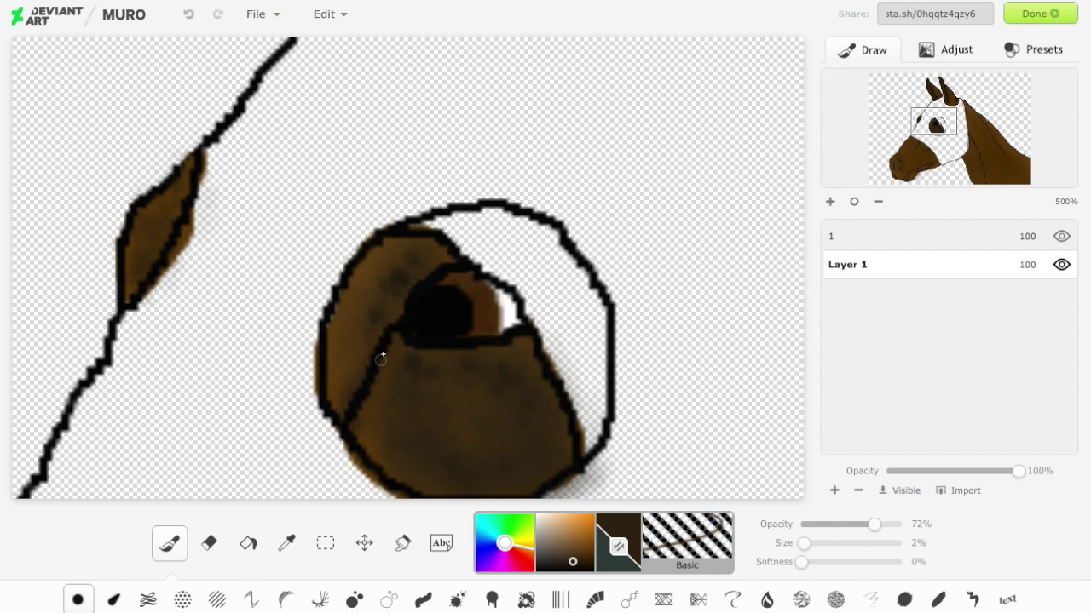
pyautogui.click(1061, 237)
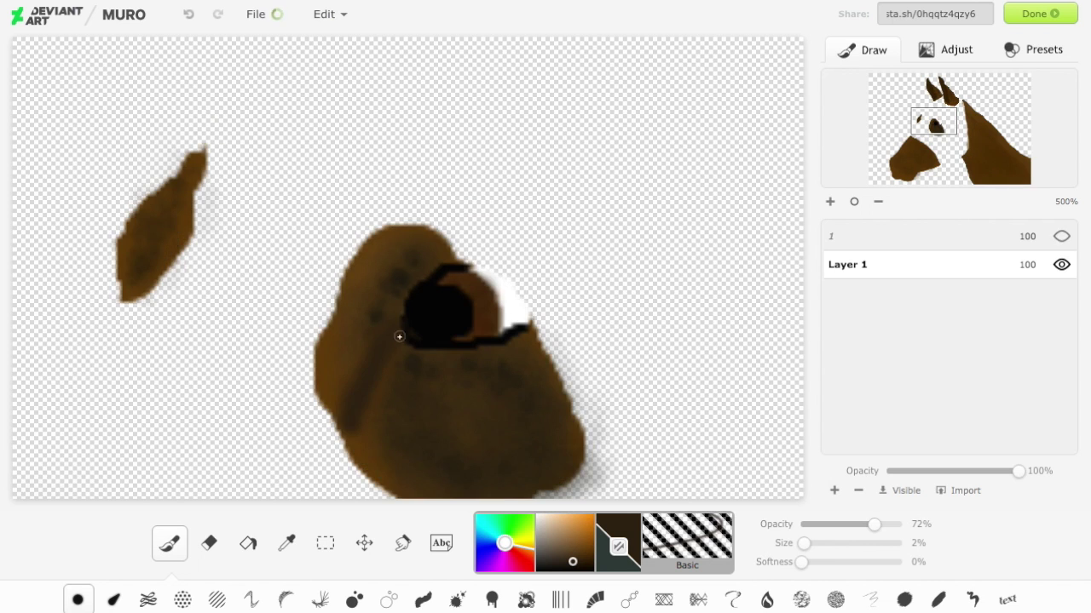
pyautogui.click(1060, 237)
# Step: Fill the nostril with very dark brown, and soften it with a greyer brown
pyautogui.moveTo(933, 121); pyautogui.dragTo(903, 170)
pyautogui.click(558, 569)
pyautogui.moveTo(398, 316)
pyautogui.mouseDown()
pyautogui.moveTo(397, 170)
pyautogui.moveTo(379, 163)
pyautogui.mouseUp()
pyautogui.click(541, 540)
pyautogui.click(849, 524)
pyautogui.click(813, 543)
pyautogui.click(814, 525)
pyautogui.click(808, 543)
pyautogui.moveTo(402, 294)
pyautogui.mouseDown()
pyautogui.moveTo(418, 207)
pyautogui.moveTo(400, 310)
pyautogui.mouseUp()
# Step: Shade the muzzle around the nostril with grey-brown, building up to 15% opacity and 28% size
pyautogui.click(552, 554)
pyautogui.moveTo(815, 524); pyautogui.dragTo(806, 524)
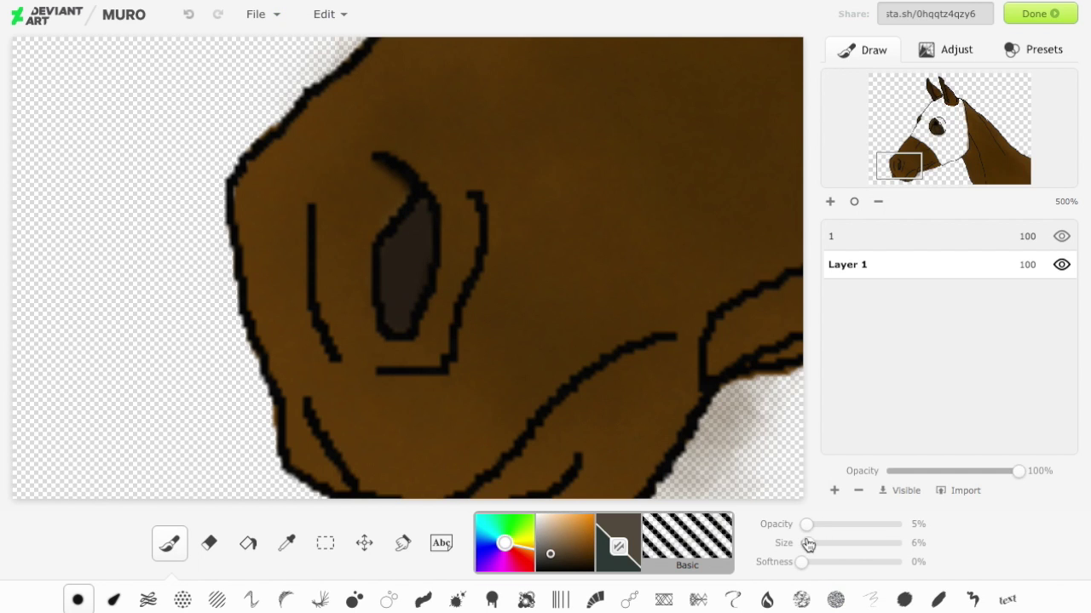
pyautogui.click(829, 544)
pyautogui.moveTo(392, 212); pyautogui.dragTo(596, 406)
pyautogui.click(816, 525)
pyautogui.moveTo(431, 219); pyautogui.dragTo(479, 463)
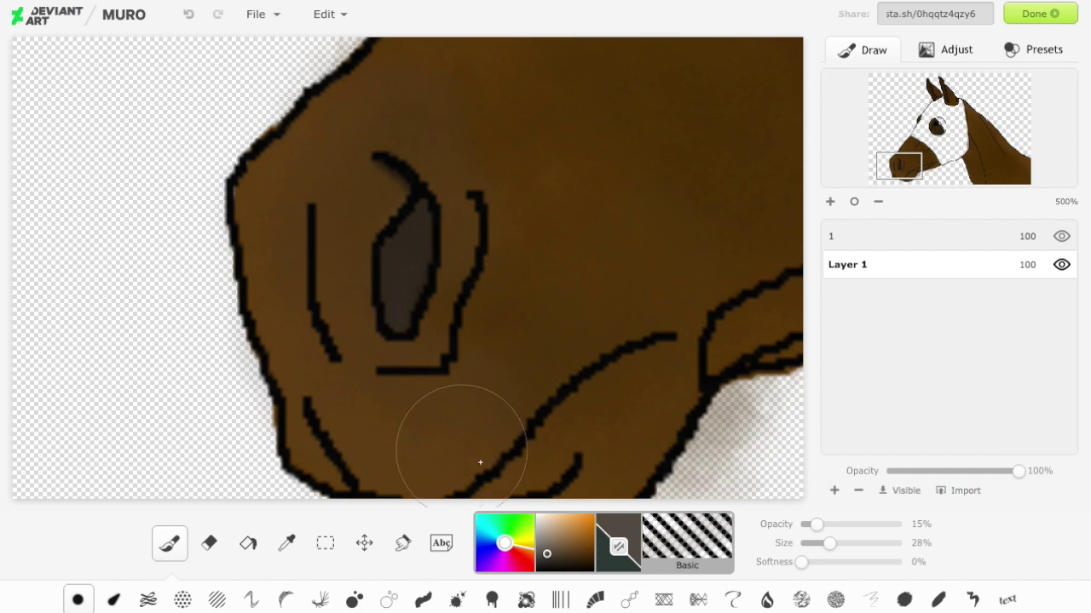
# Step: Darken the front of the muzzle with dark grey-brown strokes using the Watercolor brush
pyautogui.click(421, 599)
pyautogui.click(545, 564)
pyautogui.click(828, 544)
pyautogui.moveTo(401, 363); pyautogui.dragTo(545, 171)
pyautogui.moveTo(906, 159); pyautogui.dragTo(907, 173)
pyautogui.moveTo(515, 315)
pyautogui.mouseDown()
pyautogui.moveTo(327, 387)
pyautogui.moveTo(167, 243)
pyautogui.mouseUp()
# Step: Extend the dark Watercolor shading over the mouth and chin at 59% opacity and 12% size
pyautogui.moveTo(907, 169); pyautogui.dragTo(914, 160)
pyautogui.click(815, 545)
pyautogui.moveTo(593, 414)
pyautogui.mouseDown()
pyautogui.moveTo(450, 386)
pyautogui.moveTo(175, 75)
pyautogui.mouseUp()
pyautogui.moveTo(919, 170)
pyautogui.mouseDown()
pyautogui.moveTo(897, 170)
pyautogui.moveTo(918, 155)
pyautogui.moveTo(908, 156)
pyautogui.moveTo(929, 173)
pyautogui.mouseUp()
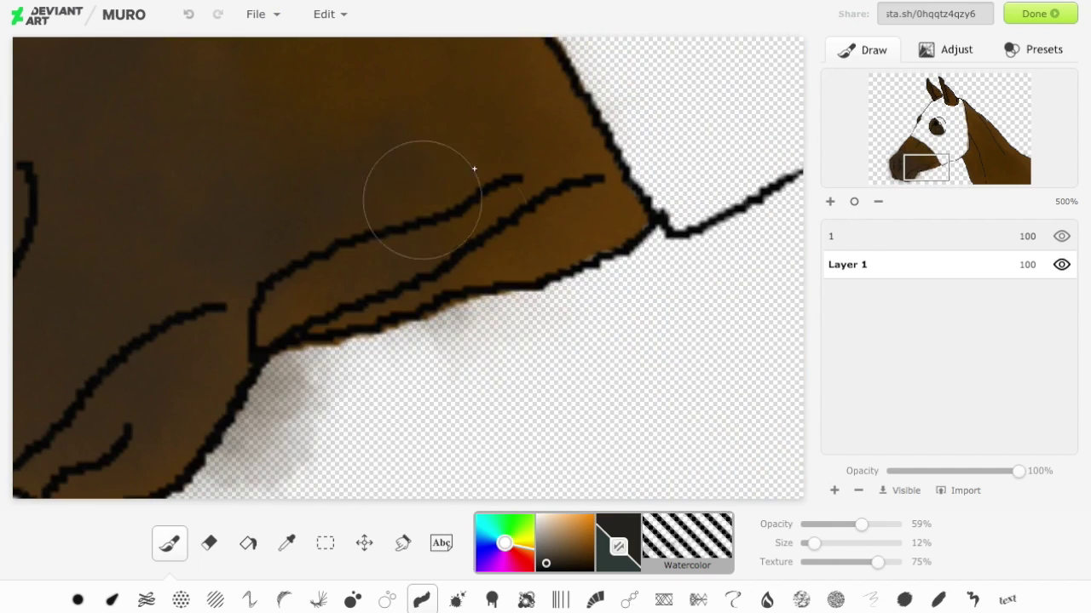
pyautogui.hscroll(-5, 576, 389)
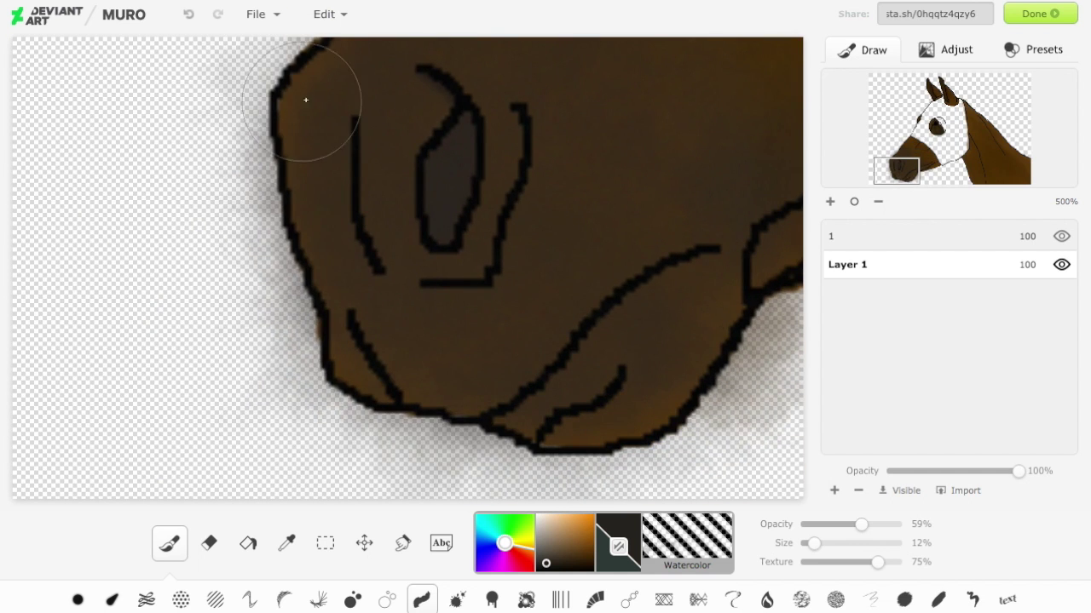
# Step: Blend the front of the muzzle with brown using the Basic brush at 31% opacity and 10% size
pyautogui.moveTo(893, 153)
pyautogui.mouseDown()
pyautogui.moveTo(907, 167)
pyautogui.moveTo(894, 173)
pyautogui.mouseUp()
pyautogui.click(78, 600)
pyautogui.click(811, 543)
pyautogui.click(595, 564)
pyautogui.moveTo(598, 565); pyautogui.dragTo(584, 558)
pyautogui.moveTo(817, 525); pyautogui.dragTo(833, 525)
pyautogui.moveTo(893, 171)
pyautogui.mouseDown()
pyautogui.moveTo(908, 171)
pyautogui.moveTo(895, 166)
pyautogui.mouseUp()
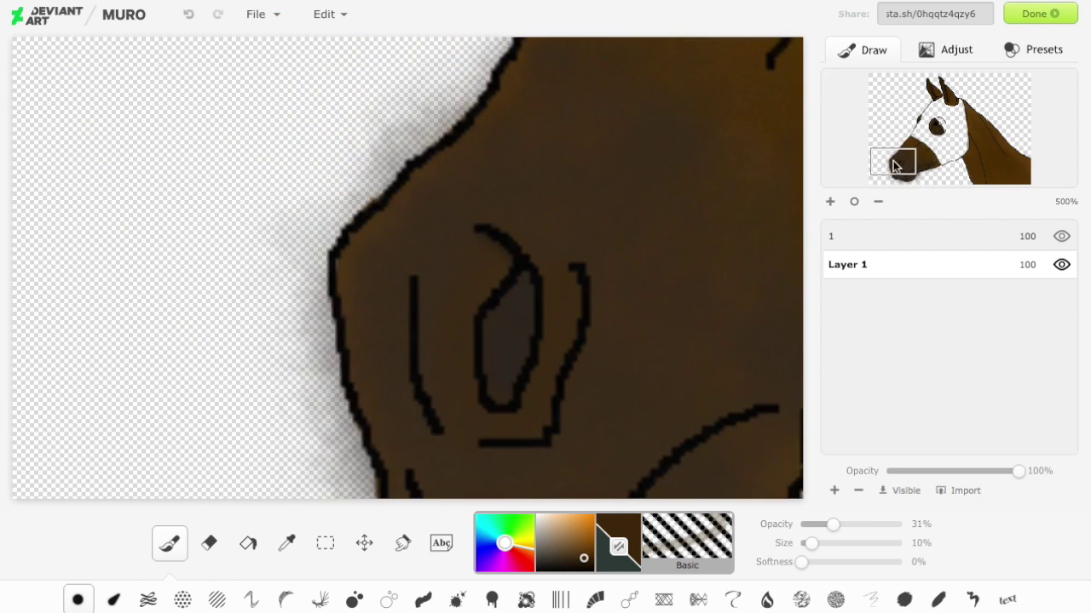
# Step: Erase the shading spilled outside the muzzle outline at 100% opacity and 14% size, and check the edge without the outlines
pyautogui.click(878, 202)
pyautogui.click(879, 202)
pyautogui.click(879, 202)
pyautogui.click(209, 542)
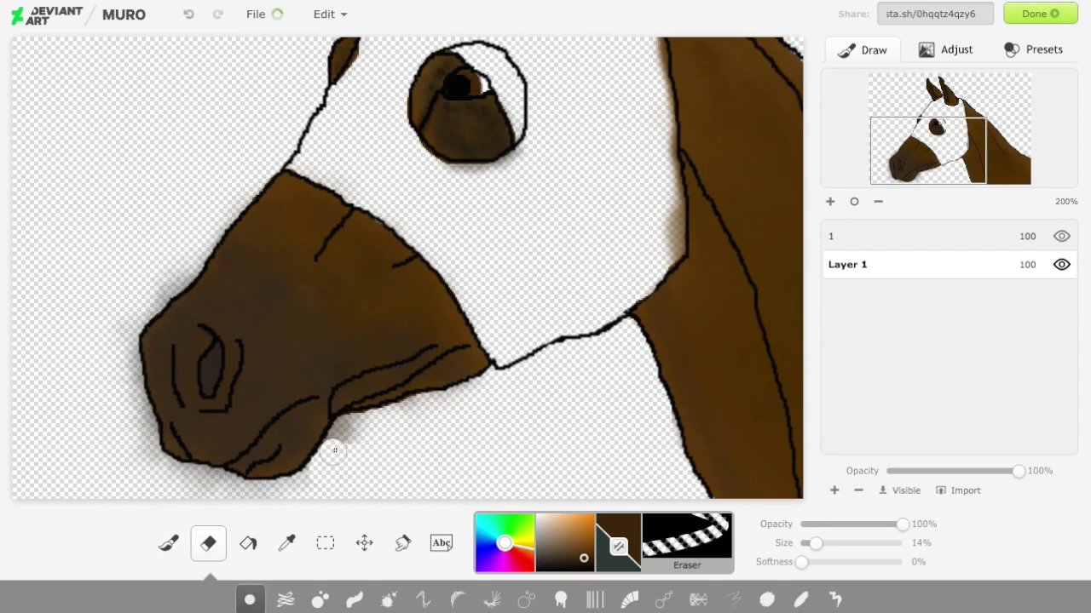
pyautogui.moveTo(331, 458); pyautogui.dragTo(419, 413)
pyautogui.moveTo(927, 176); pyautogui.dragTo(921, 180)
pyautogui.moveTo(331, 487)
pyautogui.mouseDown()
pyautogui.moveTo(230, 482)
pyautogui.moveTo(153, 432)
pyautogui.moveTo(139, 368)
pyautogui.moveTo(209, 253)
pyautogui.moveTo(156, 293)
pyautogui.mouseUp()
pyautogui.click(190, 15)
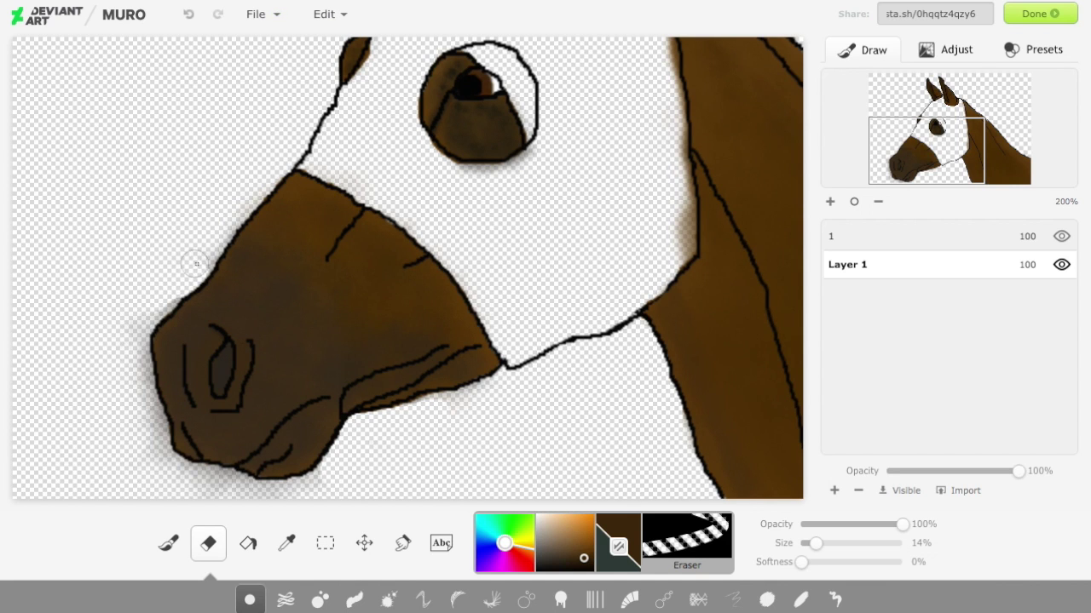
pyautogui.click(1061, 237)
pyautogui.click(1062, 238)
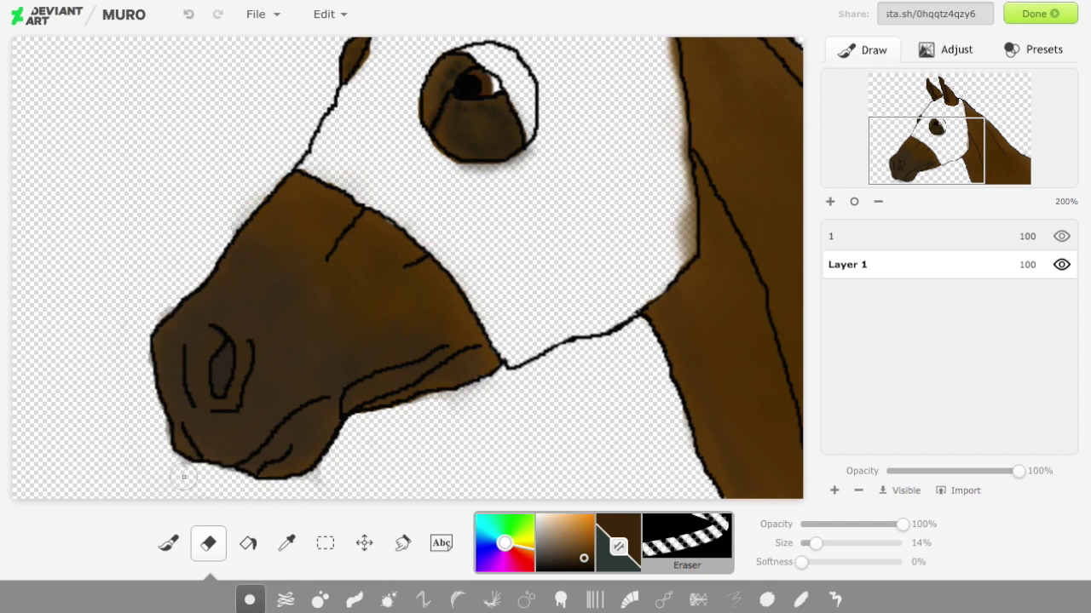
# Step: Paint a broad purple area above and behind the eye with the Basic brush at 100% opacity
pyautogui.moveTo(952, 121)
pyautogui.mouseDown()
pyautogui.moveTo(937, 109)
pyautogui.moveTo(941, 143)
pyautogui.moveTo(937, 127)
pyautogui.mouseUp()
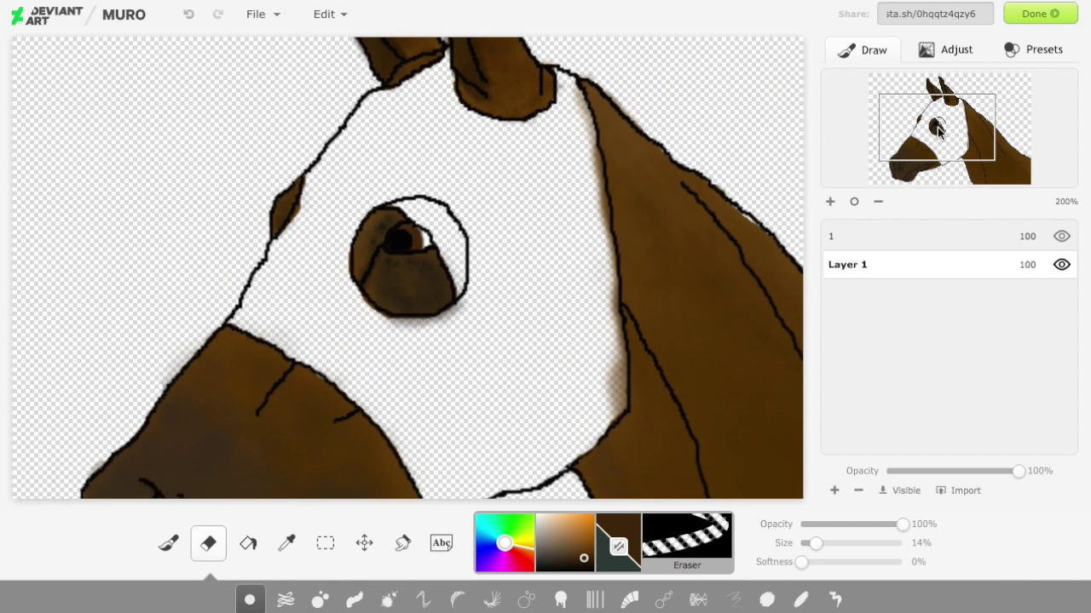
pyautogui.click(494, 563)
pyautogui.moveTo(569, 531); pyautogui.dragTo(570, 547)
pyautogui.moveTo(486, 554); pyautogui.dragTo(478, 537)
pyautogui.click(571, 535)
pyautogui.moveTo(530, 568); pyautogui.dragTo(480, 569)
pyautogui.click(946, 133)
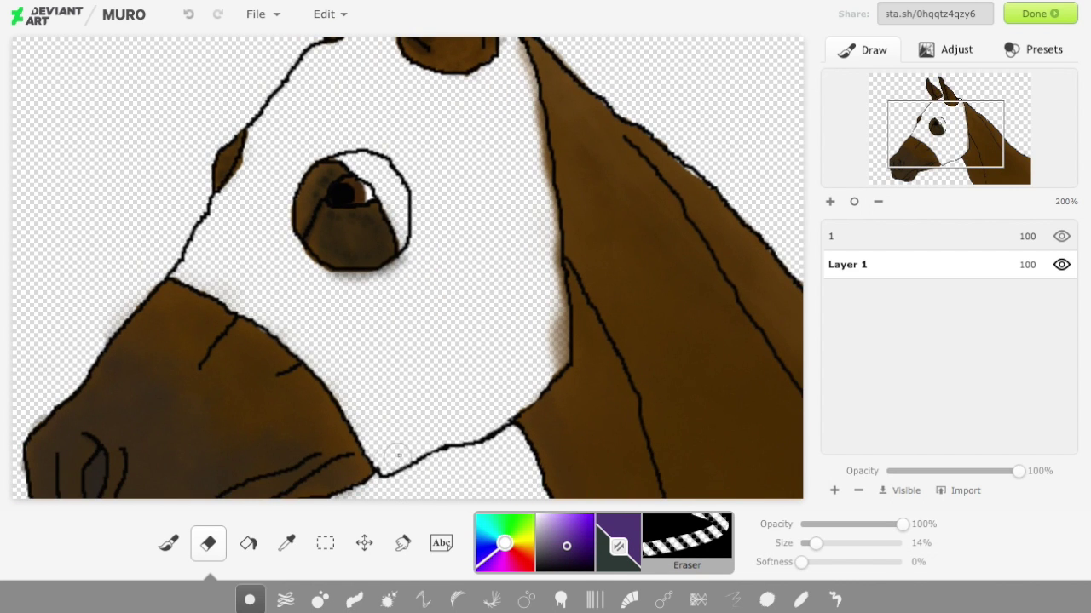
pyautogui.click(169, 544)
pyautogui.moveTo(834, 524); pyautogui.dragTo(905, 525)
pyautogui.moveTo(811, 544); pyautogui.dragTo(853, 544)
pyautogui.moveTo(437, 298)
pyautogui.mouseDown()
pyautogui.moveTo(449, 227)
pyautogui.moveTo(381, 134)
pyautogui.mouseUp()
# Step: Extend the purple along the forehead, back of the cheek and jaw at 22% size, and fill the cheek between them
pyautogui.moveTo(853, 544); pyautogui.dragTo(824, 544)
pyautogui.scroll(2, 343, 139)
pyautogui.hscroll(-2, 342, 139)
pyautogui.moveTo(426, 257)
pyautogui.mouseDown()
pyautogui.moveTo(403, 248)
pyautogui.moveTo(462, 187)
pyautogui.moveTo(520, 190)
pyautogui.mouseUp()
pyautogui.scroll(-3, 649, 273)
pyautogui.hscroll(2, 650, 272)
pyautogui.moveTo(368, 353)
pyautogui.mouseDown()
pyautogui.moveTo(469, 312)
pyautogui.moveTo(533, 262)
pyautogui.moveTo(518, 104)
pyautogui.mouseUp()
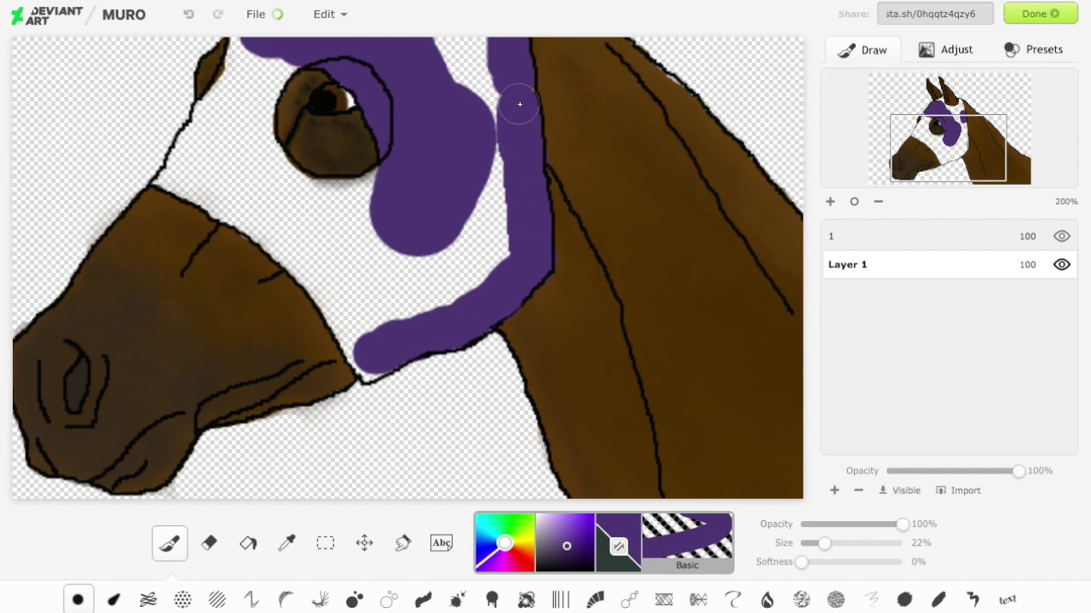
pyautogui.scroll(2, 351, 142)
pyautogui.hscroll(1, 352, 142)
pyautogui.moveTo(352, 142)
pyautogui.mouseDown()
pyautogui.moveTo(409, 210)
pyautogui.moveTo(354, 457)
pyautogui.moveTo(526, 346)
pyautogui.moveTo(506, 326)
pyautogui.moveTo(548, 315)
pyautogui.mouseUp()
# Step: Paint purple along the jaw and muzzle boundary at 7% size, and up the front of the face at 11% size
pyautogui.click(807, 544)
pyautogui.moveTo(513, 376); pyautogui.dragTo(500, 350)
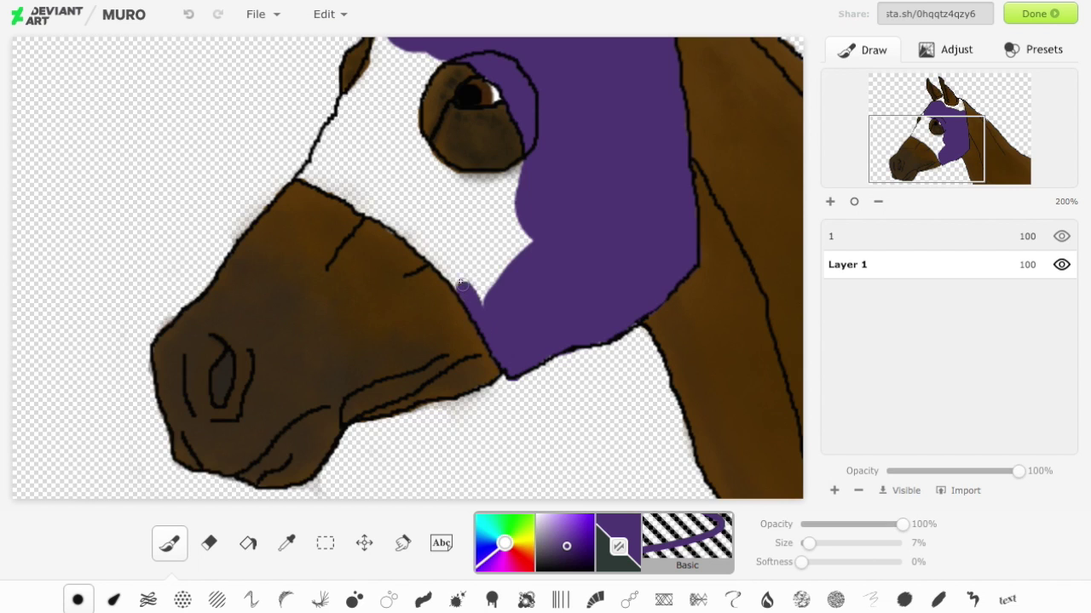
pyautogui.moveTo(463, 288); pyautogui.dragTo(446, 259)
pyautogui.scroll(3, 446, 259)
pyautogui.scroll(-1, 446, 259)
pyautogui.moveTo(809, 544); pyautogui.dragTo(813, 544)
pyautogui.moveTo(478, 440)
pyautogui.mouseDown()
pyautogui.moveTo(430, 381)
pyautogui.moveTo(307, 302)
pyautogui.moveTo(403, 145)
pyautogui.mouseUp()
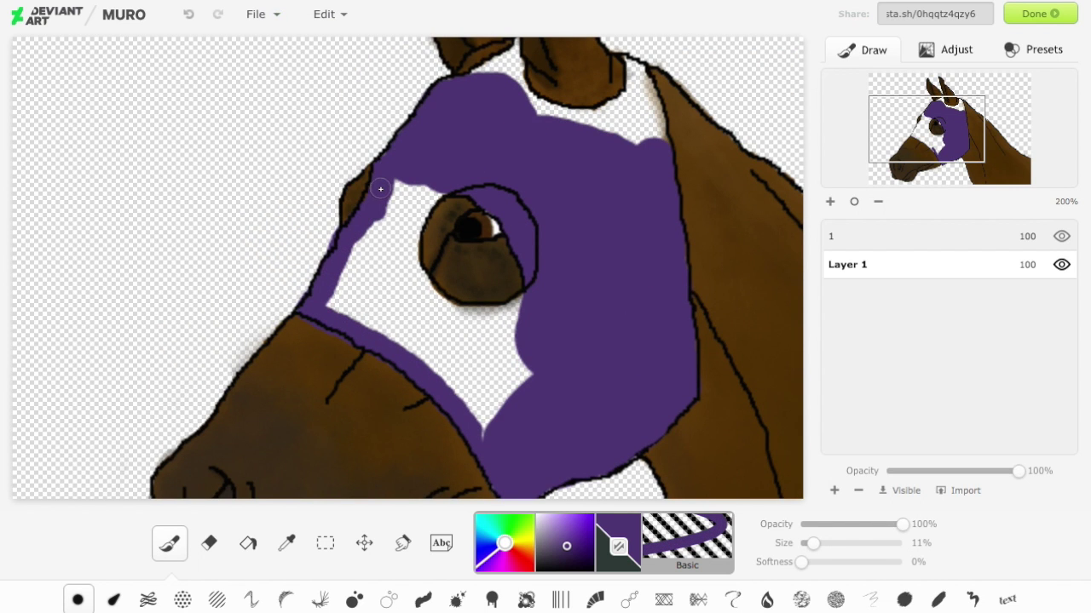
# Step: Fill the remaining white in front of and below the eye with purple, using smaller strokes around the eye outline
pyautogui.moveTo(813, 543); pyautogui.dragTo(825, 543)
pyautogui.moveTo(540, 361); pyautogui.dragTo(497, 418)
pyautogui.moveTo(825, 544); pyautogui.dragTo(848, 544)
pyautogui.moveTo(529, 338); pyautogui.dragTo(512, 359)
pyautogui.click(475, 376)
pyautogui.moveTo(848, 543); pyautogui.dragTo(816, 544)
pyautogui.moveTo(434, 349)
pyautogui.mouseDown()
pyautogui.moveTo(333, 304)
pyautogui.moveTo(438, 183)
pyautogui.moveTo(414, 282)
pyautogui.moveTo(500, 322)
pyautogui.mouseUp()
pyautogui.moveTo(816, 543); pyautogui.dragTo(822, 543)
pyautogui.moveTo(450, 333)
pyautogui.mouseDown()
pyautogui.moveTo(430, 334)
pyautogui.moveTo(408, 301)
pyautogui.mouseUp()
# Step: Fill the top of the head up to the ear bases with purple at 20%, 7% and 4% sizes, and choose a lighter purple
pyautogui.moveTo(926, 129); pyautogui.dragTo(941, 112)
pyautogui.moveTo(551, 253); pyautogui.dragTo(542, 243)
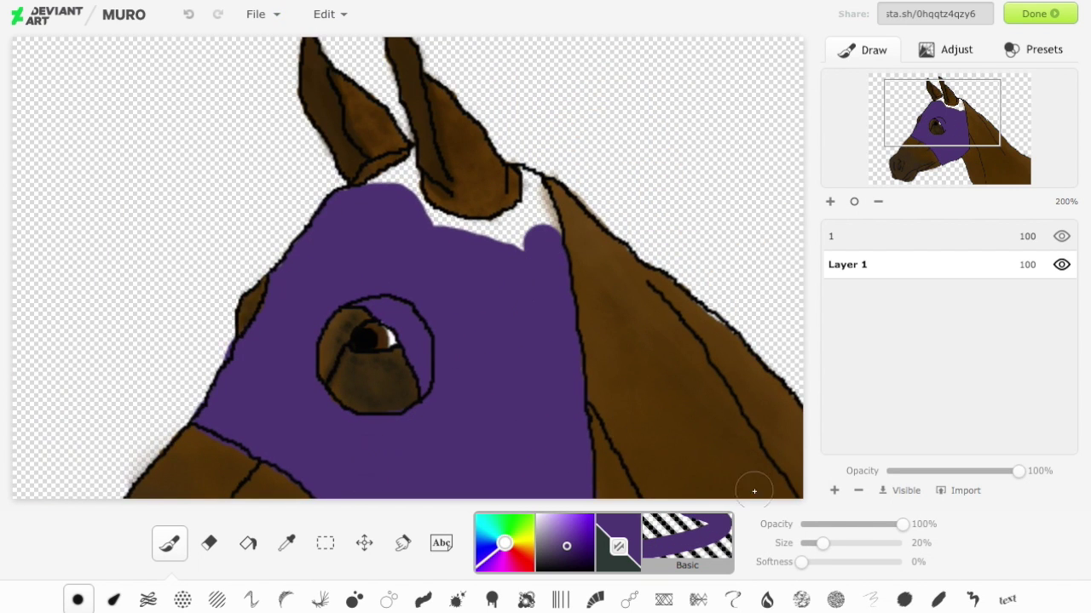
pyautogui.moveTo(435, 227)
pyautogui.mouseDown()
pyautogui.moveTo(492, 235)
pyautogui.moveTo(530, 216)
pyautogui.mouseUp()
pyautogui.press('[')
pyautogui.press('[')
pyautogui.press('[')
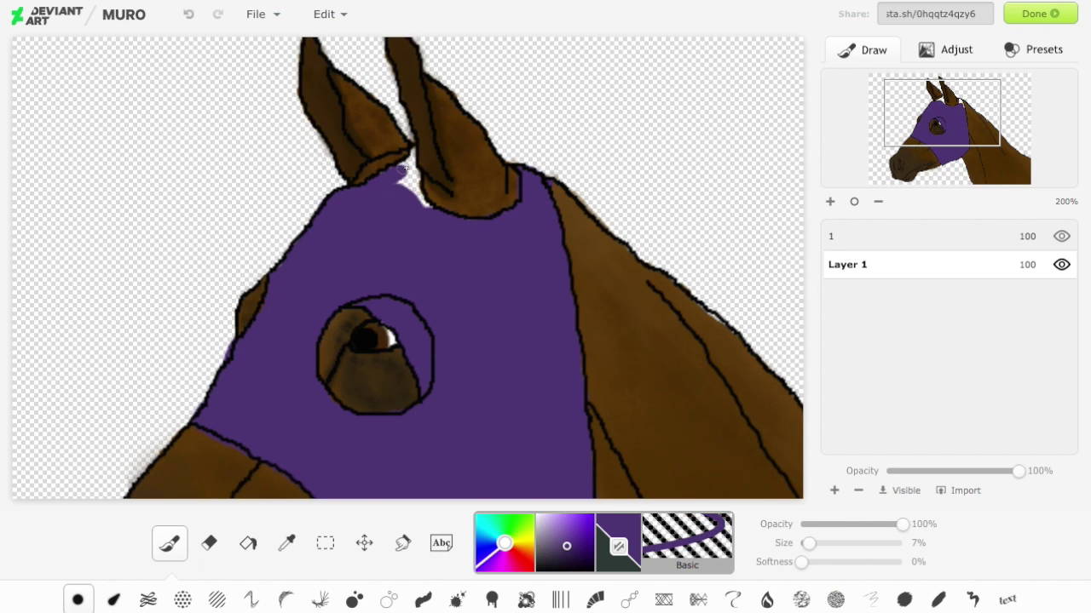
pyautogui.moveTo(410, 203); pyautogui.dragTo(401, 181)
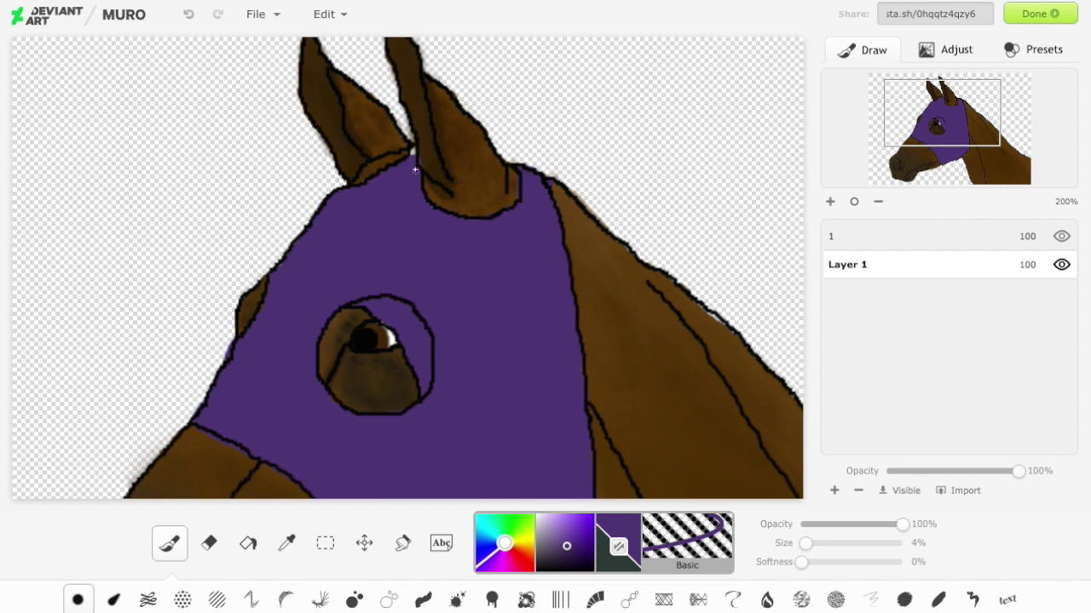
pyautogui.click(932, 128)
pyautogui.click(557, 537)
pyautogui.click(842, 524)
pyautogui.click(814, 544)
pyautogui.moveTo(351, 169); pyautogui.dragTo(324, 257)
pyautogui.click(188, 14)
# Step: Add broad, translucent lighter-purple highlights across the forehead and cheek
pyautogui.click(821, 525)
pyautogui.click(831, 544)
pyautogui.moveTo(578, 363); pyautogui.dragTo(477, 462)
pyautogui.moveTo(438, 111); pyautogui.dragTo(317, 279)
pyautogui.moveTo(578, 148); pyautogui.dragTo(451, 399)
# Step: Add narrower lighter-purple highlight strokes on the jaw, the back of the cheek and below the eye
pyautogui.click(815, 544)
pyautogui.moveTo(569, 460); pyautogui.dragTo(637, 378)
pyautogui.moveTo(613, 220); pyautogui.dragTo(575, 323)
pyautogui.moveTo(518, 130)
pyautogui.mouseDown()
pyautogui.moveTo(507, 141)
pyautogui.moveTo(485, 308)
pyautogui.mouseUp()
pyautogui.moveTo(349, 277); pyautogui.dragTo(429, 380)
pyautogui.moveTo(402, 331); pyautogui.dragTo(474, 324)
# Step: Shade the lower edge of the purple jaw with deeper purple at 50% opacity and 10% size
pyautogui.click(573, 537)
pyautogui.click(582, 547)
pyautogui.click(802, 525)
pyautogui.click(826, 544)
pyautogui.click(807, 525)
pyautogui.click(813, 544)
pyautogui.click(852, 524)
pyautogui.moveTo(933, 129); pyautogui.dragTo(930, 146)
pyautogui.moveTo(491, 391); pyautogui.dragTo(663, 283)
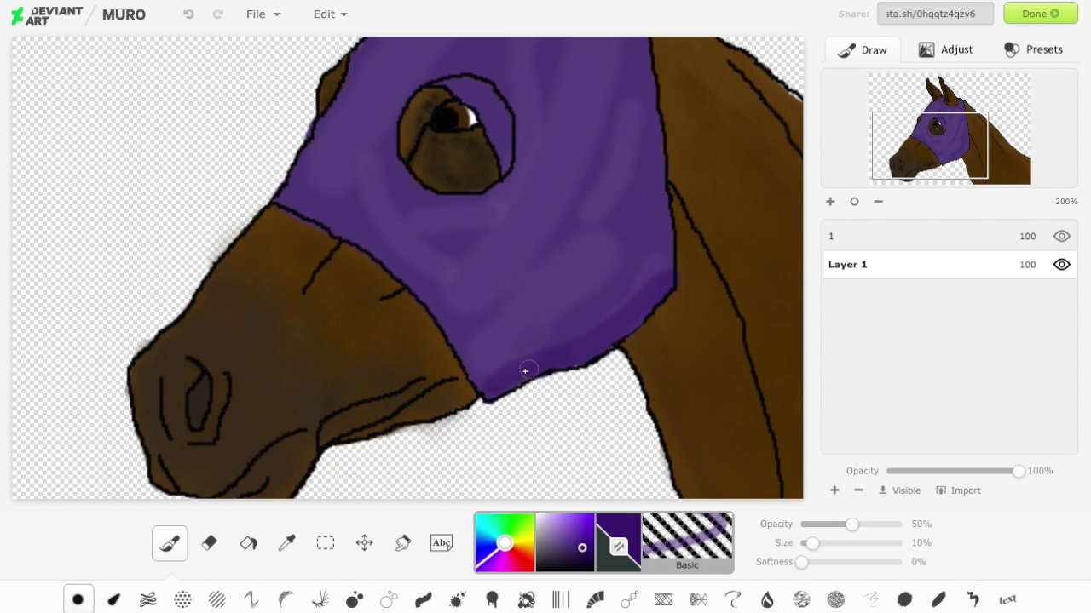
pyautogui.moveTo(478, 368); pyautogui.dragTo(667, 263)
# Step: Soften the purple highlights with the sampled base purple at 38% and 69% opacity and 28% size
pyautogui.click(286, 543)
pyautogui.click(395, 248)
pyautogui.click(937, 135)
pyautogui.click(842, 525)
pyautogui.click(830, 543)
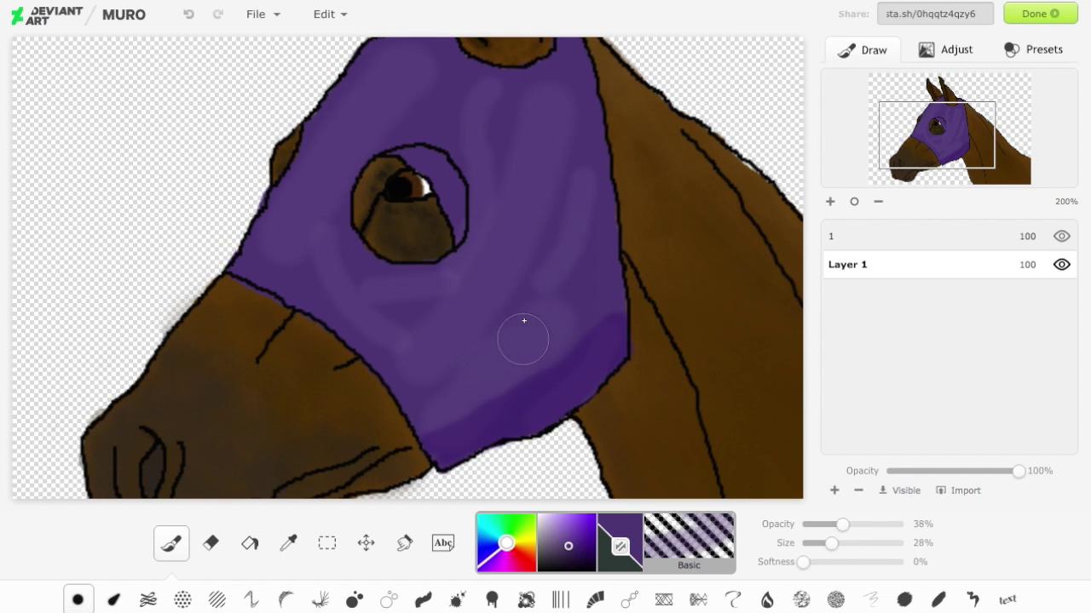
pyautogui.click(874, 526)
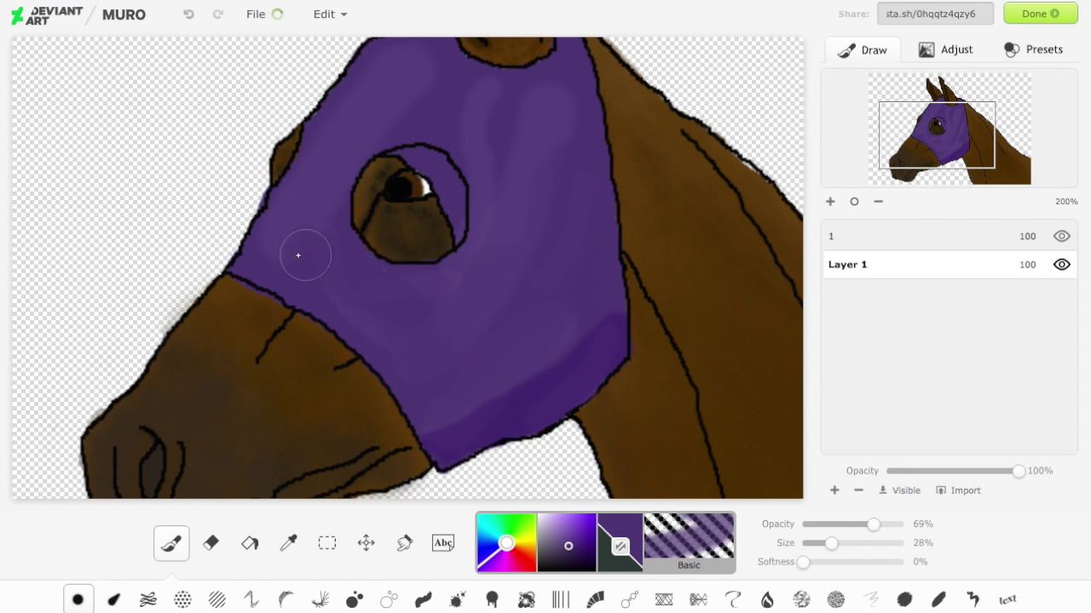
# Step: Blend the dark jaw shadow and remaining cheek highlights into the base purple
pyautogui.moveTo(940, 141); pyautogui.dragTo(951, 139)
pyautogui.moveTo(381, 399)
pyautogui.mouseDown()
pyautogui.moveTo(297, 264)
pyautogui.moveTo(509, 161)
pyautogui.mouseUp()
pyautogui.click(819, 544)
pyautogui.moveTo(575, 365)
pyautogui.mouseDown()
pyautogui.moveTo(517, 423)
pyautogui.moveTo(574, 392)
pyautogui.moveTo(490, 469)
pyautogui.mouseUp()
# Step: Add faint light-purple highlights to the purple face area at 5% opacity and 12% size
pyautogui.moveTo(939, 129); pyautogui.dragTo(926, 122)
pyautogui.click(560, 535)
pyautogui.moveTo(838, 526); pyautogui.dragTo(808, 527)
pyautogui.click(808, 544)
pyautogui.click(816, 543)
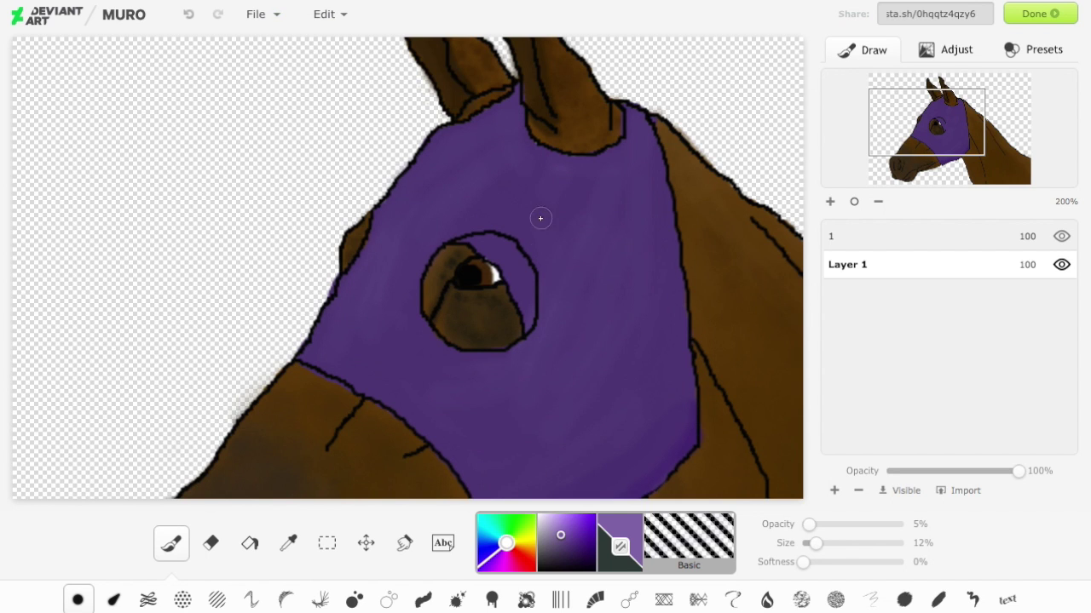
pyautogui.moveTo(935, 149); pyautogui.dragTo(925, 128)
# Step: Paint the crescent behind the eye medium blue at 100% opacity
pyautogui.click(487, 548)
pyautogui.click(575, 543)
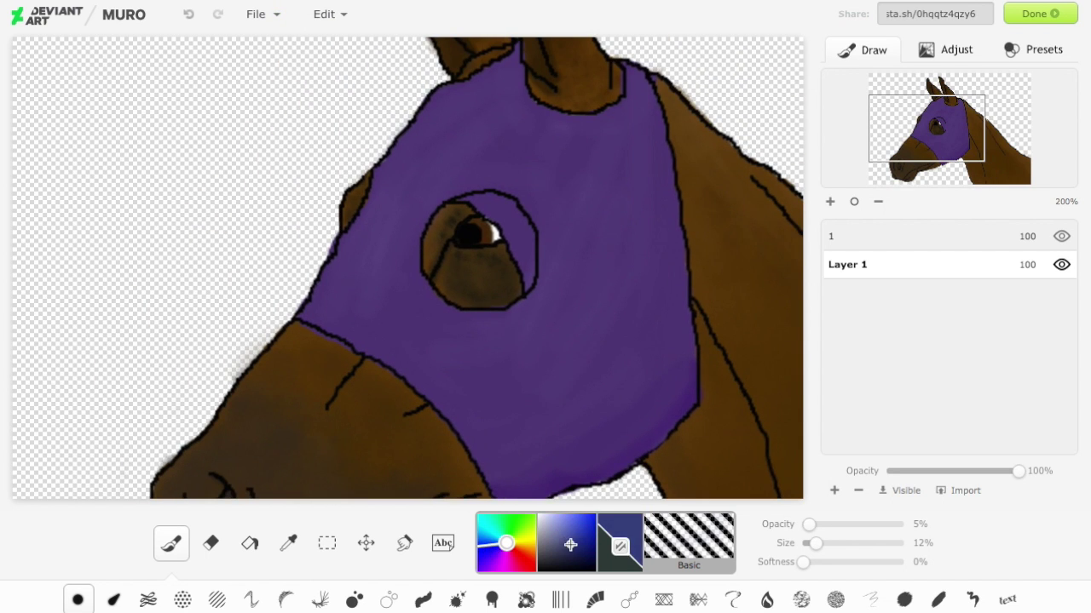
pyautogui.click(489, 541)
pyautogui.click(487, 542)
pyautogui.click(831, 204)
pyautogui.click(830, 203)
pyautogui.click(927, 126)
pyautogui.click(807, 545)
pyautogui.moveTo(808, 524); pyautogui.dragTo(905, 525)
pyautogui.moveTo(540, 176)
pyautogui.mouseDown()
pyautogui.moveTo(588, 214)
pyautogui.moveTo(610, 252)
pyautogui.moveTo(628, 238)
pyautogui.moveTo(605, 193)
pyautogui.moveTo(568, 173)
pyautogui.mouseUp()
# Step: Fill the rest of the blue crescent up to its outlines at 3% and 5% size
pyautogui.click(817, 543)
pyautogui.press('[')
pyautogui.press('[')
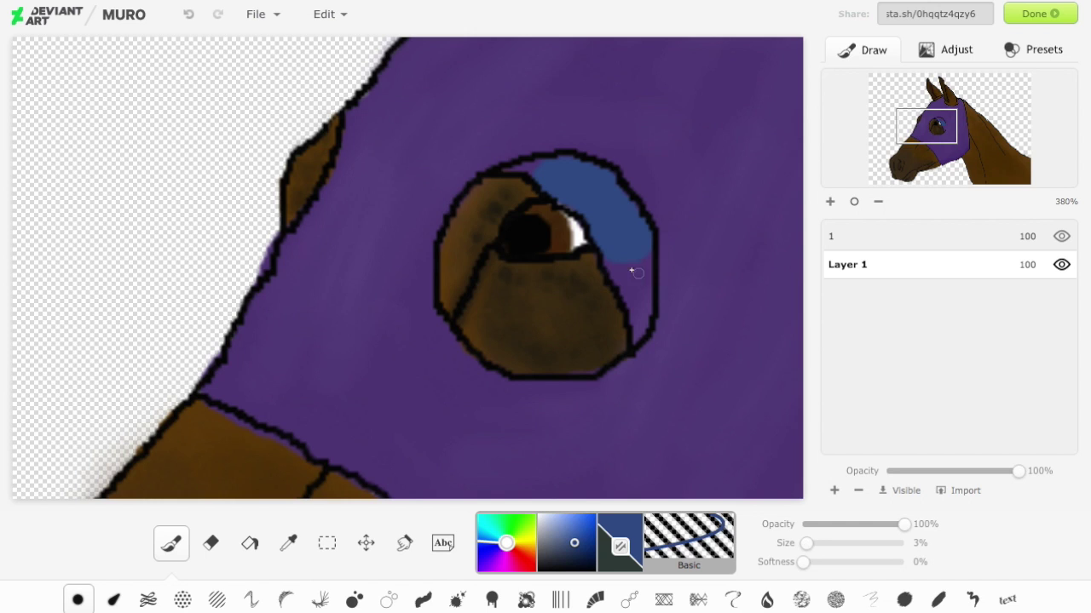
pyautogui.click(808, 544)
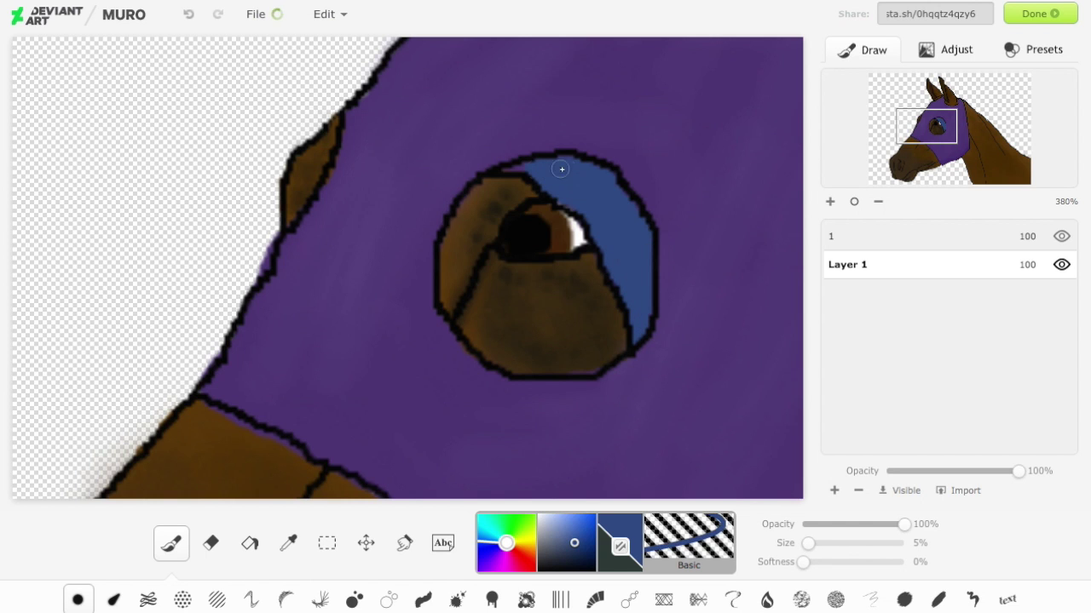
# Step: Shade the blue crescent with dark blue at 45% opacity, finishing its edges at 5% size
pyautogui.moveTo(942, 143); pyautogui.dragTo(947, 147)
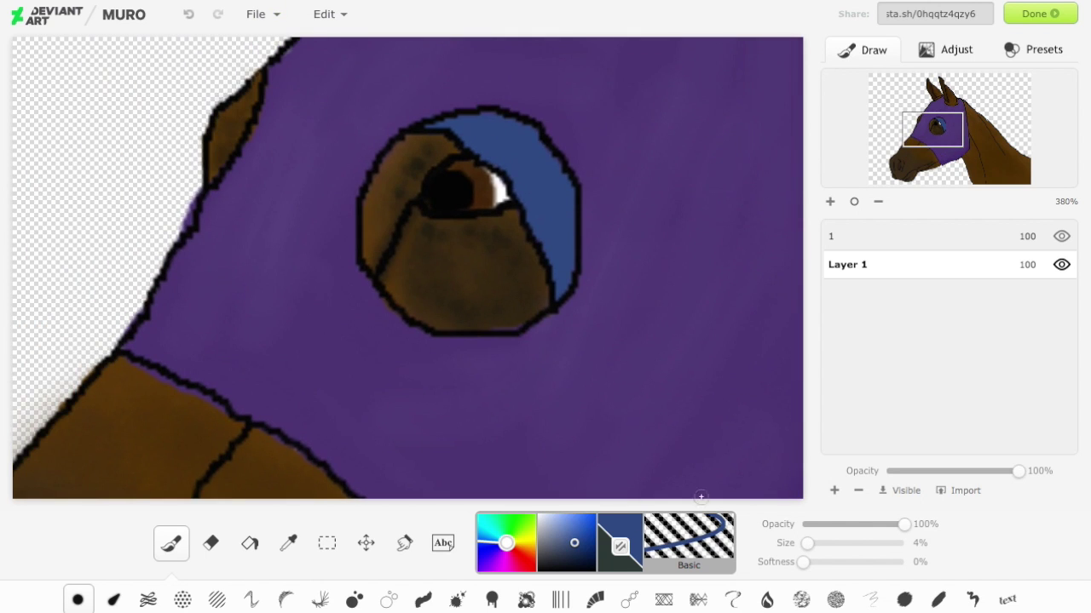
pyautogui.click(585, 554)
pyautogui.click(849, 525)
pyautogui.click(815, 544)
pyautogui.moveTo(552, 225)
pyautogui.mouseDown()
pyautogui.moveTo(512, 149)
pyautogui.moveTo(536, 184)
pyautogui.moveTo(482, 132)
pyautogui.mouseUp()
pyautogui.click(807, 543)
pyautogui.moveTo(555, 246)
pyautogui.mouseDown()
pyautogui.moveTo(564, 197)
pyautogui.moveTo(449, 124)
pyautogui.mouseUp()
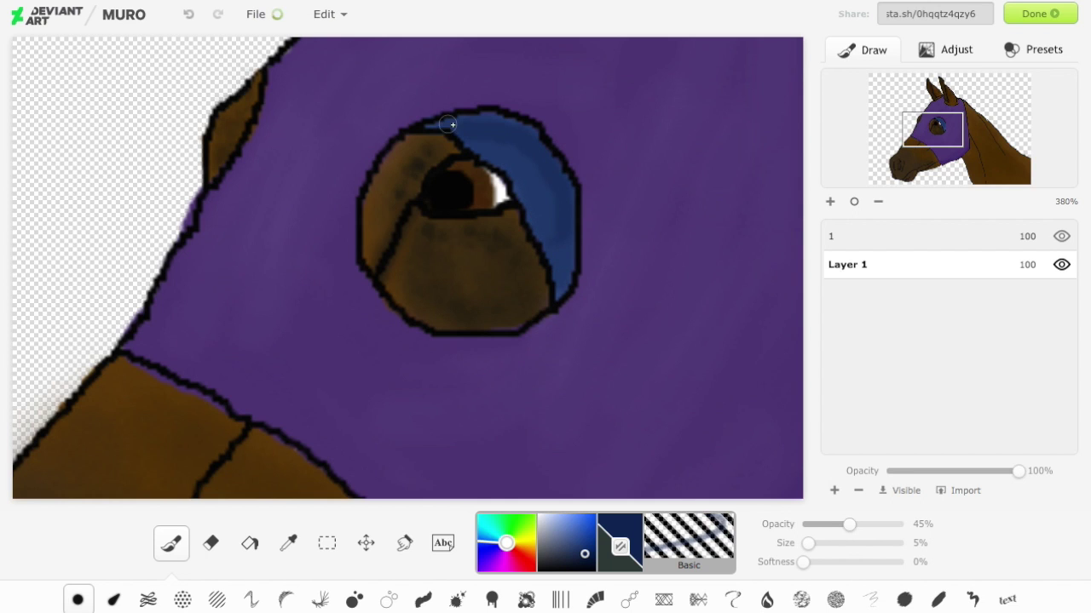
# Step: Brush a lighter blue over the crescent behind the eye at reduced opacity
pyautogui.click(579, 539)
pyautogui.moveTo(847, 530); pyautogui.dragTo(832, 528)
pyautogui.click(568, 541)
pyautogui.moveTo(558, 286); pyautogui.dragTo(482, 147)
# Step: Paint a light-blue diamond-shaped patch on the purple covering in front of the eye at 100% opacity and 5% size
pyautogui.moveTo(921, 124); pyautogui.dragTo(921, 123)
pyautogui.moveTo(831, 526); pyautogui.dragTo(976, 548)
pyautogui.moveTo(424, 173)
pyautogui.mouseDown()
pyautogui.moveTo(526, 182)
pyautogui.moveTo(401, 352)
pyautogui.moveTo(417, 175)
pyautogui.mouseUp()
pyautogui.moveTo(806, 543); pyautogui.dragTo(808, 544)
pyautogui.moveTo(426, 181)
pyautogui.mouseDown()
pyautogui.moveTo(438, 305)
pyautogui.moveTo(509, 166)
pyautogui.moveTo(430, 182)
pyautogui.moveTo(424, 307)
pyautogui.moveTo(458, 230)
pyautogui.mouseUp()
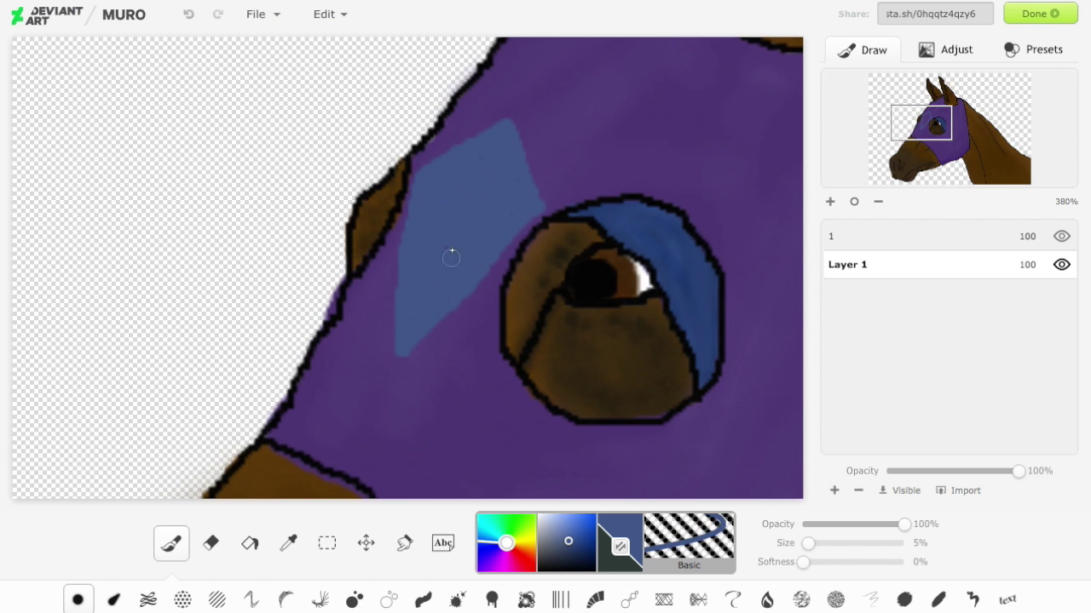
pyautogui.moveTo(927, 125)
pyautogui.mouseDown()
pyautogui.moveTo(935, 155)
pyautogui.moveTo(923, 125)
pyautogui.mouseUp()
pyautogui.click(568, 536)
pyautogui.moveTo(904, 525); pyautogui.dragTo(810, 528)
# Step: Outline a bit ring at the corner of the mouth on layer 1 in black at 100% opacity and 1% size
pyautogui.click(879, 202)
pyautogui.click(878, 202)
pyautogui.click(878, 202)
pyautogui.click(831, 202)
pyautogui.click(831, 204)
pyautogui.click(831, 203)
pyautogui.moveTo(910, 111)
pyautogui.mouseDown()
pyautogui.moveTo(934, 155)
pyautogui.moveTo(910, 172)
pyautogui.moveTo(922, 171)
pyautogui.mouseUp()
pyautogui.click(830, 206)
pyautogui.click(830, 206)
pyautogui.moveTo(809, 525); pyautogui.dragTo(905, 526)
pyautogui.moveTo(808, 544); pyautogui.dragTo(803, 543)
pyautogui.moveTo(574, 541); pyautogui.dragTo(538, 571)
pyautogui.moveTo(309, 264)
pyautogui.mouseDown()
pyautogui.moveTo(326, 336)
pyautogui.moveTo(344, 244)
pyautogui.moveTo(335, 327)
pyautogui.mouseUp()
pyautogui.hotkey('ctrl', 'z')
pyautogui.click(290, 545)
pyautogui.click(171, 546)
pyautogui.click(802, 544)
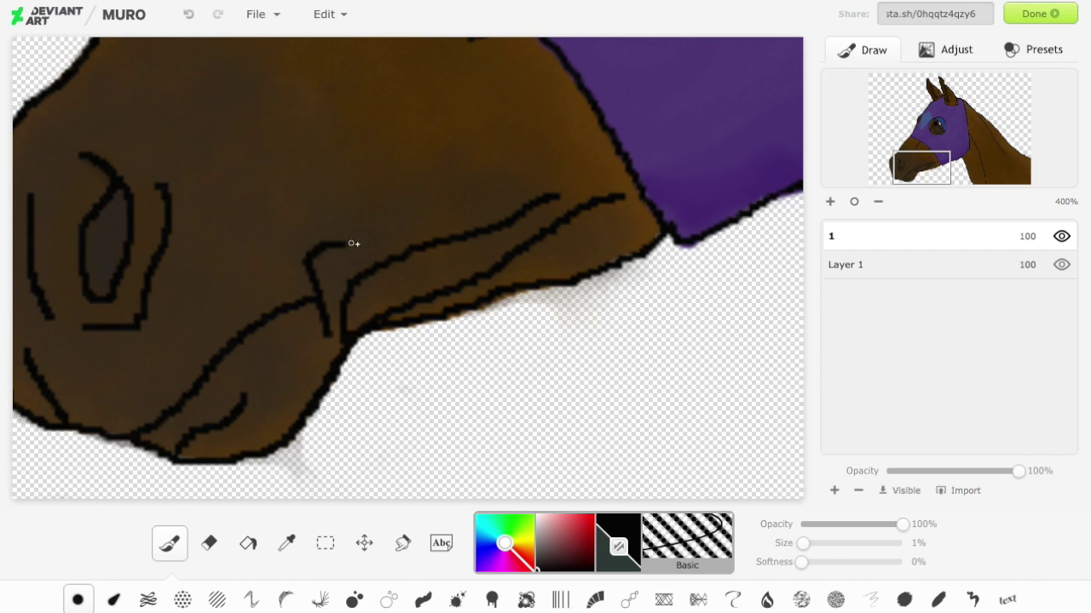
pyautogui.moveTo(335, 243)
pyautogui.mouseDown()
pyautogui.moveTo(389, 279)
pyautogui.moveTo(326, 326)
pyautogui.mouseUp()
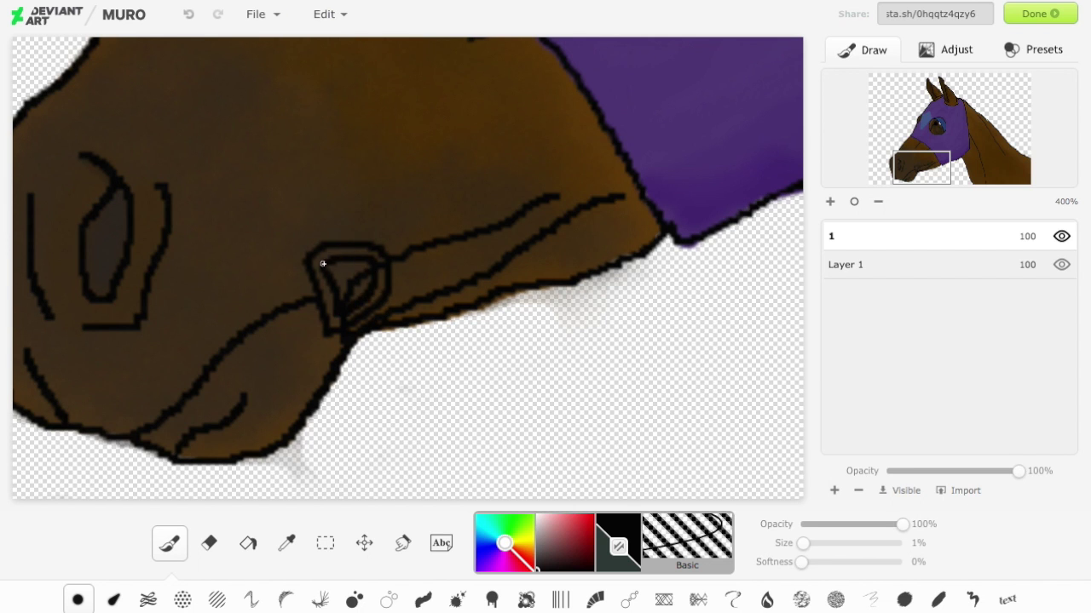
# Step: Draw two black strap lines from the bit ring up to the lower edge of the purple covering
pyautogui.moveTo(927, 167); pyautogui.dragTo(938, 155)
pyautogui.click(880, 208)
pyautogui.click(946, 128)
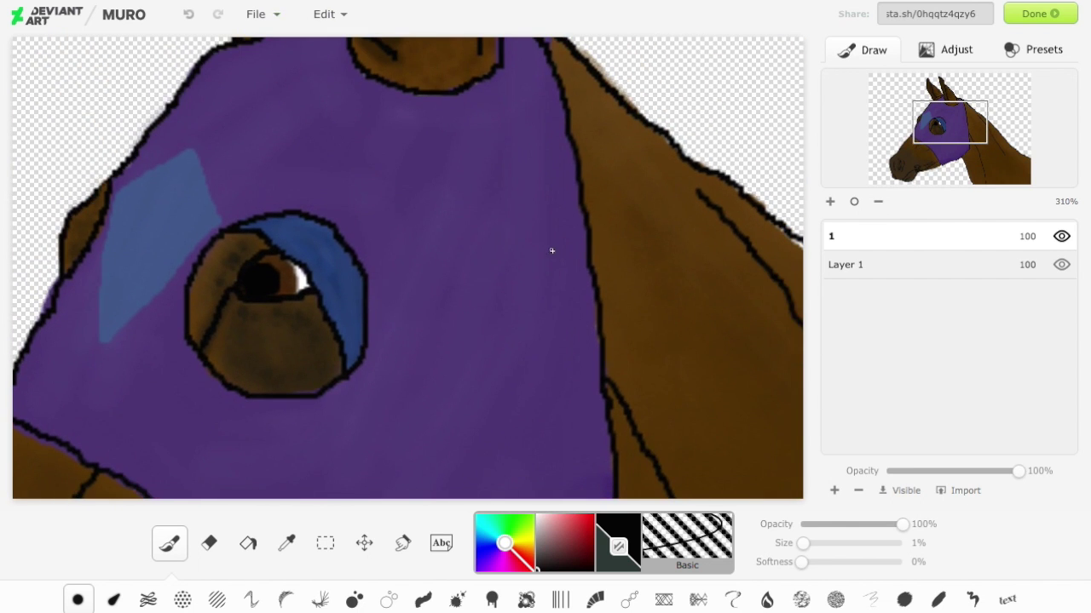
pyautogui.moveTo(922, 157); pyautogui.dragTo(919, 159)
pyautogui.moveTo(422, 367); pyautogui.dragTo(587, 267)
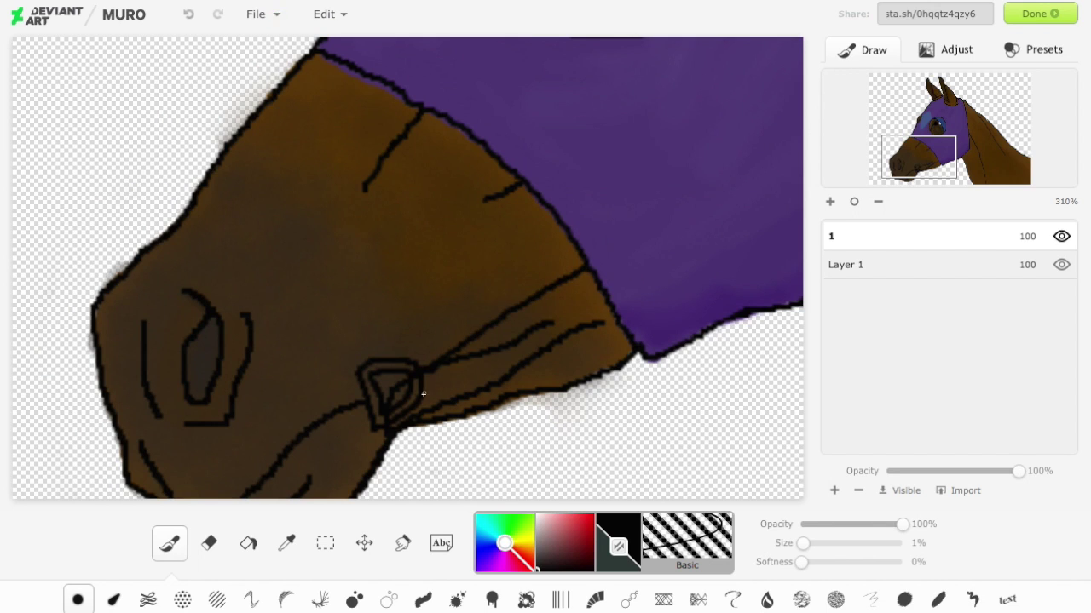
pyautogui.moveTo(422, 392); pyautogui.dragTo(601, 298)
# Step: Paint over the bit ring's outline in light grey
pyautogui.click(536, 532)
pyautogui.moveTo(389, 422)
pyautogui.mouseDown()
pyautogui.moveTo(411, 370)
pyautogui.moveTo(364, 371)
pyautogui.moveTo(406, 366)
pyautogui.moveTo(414, 399)
pyautogui.moveTo(377, 421)
pyautogui.mouseUp()
pyautogui.hotkey('ctrl', 'z')
pyautogui.click(538, 537)
# Step: Fill the strap beside the bit ring dark brown at 2% size and redraw its black edges at 1% size
pyautogui.click(545, 564)
pyautogui.moveTo(527, 559); pyautogui.dragTo(532, 554)
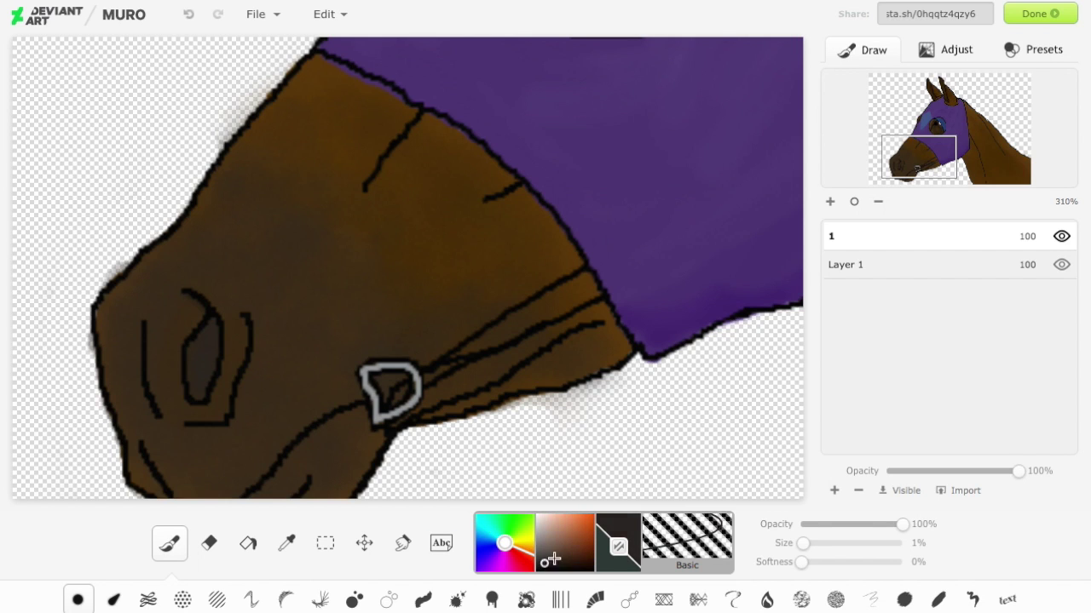
pyautogui.click(804, 542)
pyautogui.moveTo(452, 358)
pyautogui.mouseDown()
pyautogui.moveTo(588, 272)
pyautogui.moveTo(601, 294)
pyautogui.moveTo(509, 327)
pyautogui.moveTo(424, 380)
pyautogui.moveTo(530, 328)
pyautogui.mouseUp()
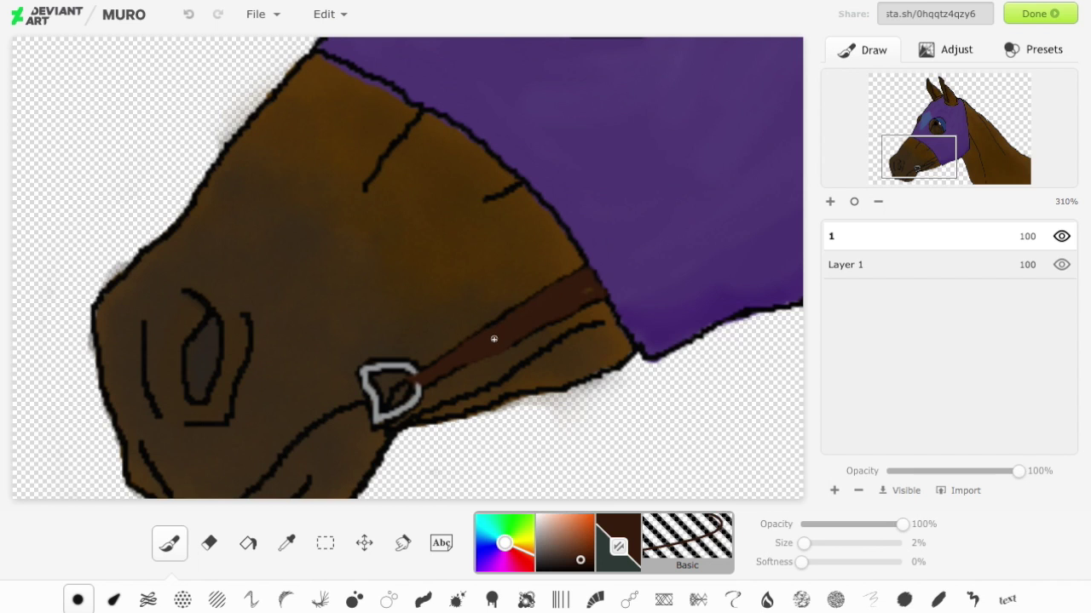
pyautogui.click(803, 548)
pyautogui.click(537, 570)
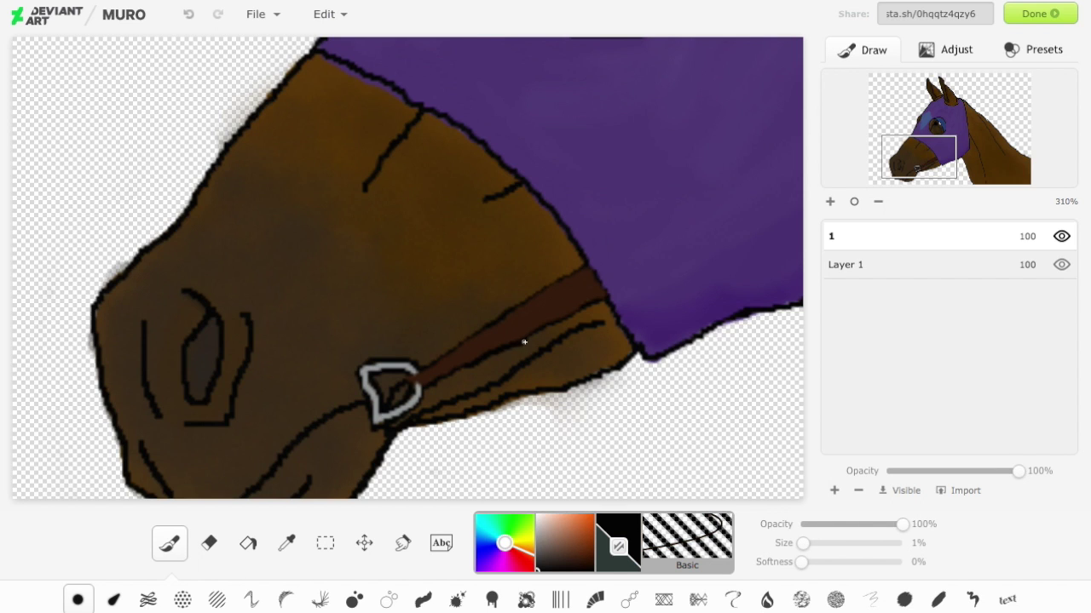
pyautogui.moveTo(521, 306); pyautogui.dragTo(571, 274)
pyautogui.moveTo(526, 344); pyautogui.dragTo(603, 298)
# Step: Outline a noseband across the muzzle and a short chin strap below the brown strap in black
pyautogui.moveTo(922, 153); pyautogui.dragTo(913, 155)
pyautogui.moveTo(339, 120)
pyautogui.mouseDown()
pyautogui.moveTo(423, 165)
pyautogui.moveTo(586, 310)
pyautogui.mouseUp()
pyautogui.moveTo(362, 99)
pyautogui.mouseDown()
pyautogui.moveTo(554, 236)
pyautogui.moveTo(603, 304)
pyautogui.mouseUp()
pyautogui.moveTo(606, 364); pyautogui.dragTo(596, 338)
# Step: Fill the noseband and chin strap with the dark brown sampled from the existing strap
pyautogui.click(287, 543)
pyautogui.click(626, 297)
pyautogui.moveTo(803, 543); pyautogui.dragTo(805, 543)
pyautogui.moveTo(588, 301)
pyautogui.mouseDown()
pyautogui.moveTo(484, 191)
pyautogui.moveTo(382, 132)
pyautogui.moveTo(569, 272)
pyautogui.moveTo(613, 333)
pyautogui.mouseUp()
# Step: Redraw the noseband's edges at 1% size with black sampled from the line art
pyautogui.click(287, 542)
pyautogui.click(478, 454)
pyautogui.moveTo(804, 545); pyautogui.dragTo(802, 545)
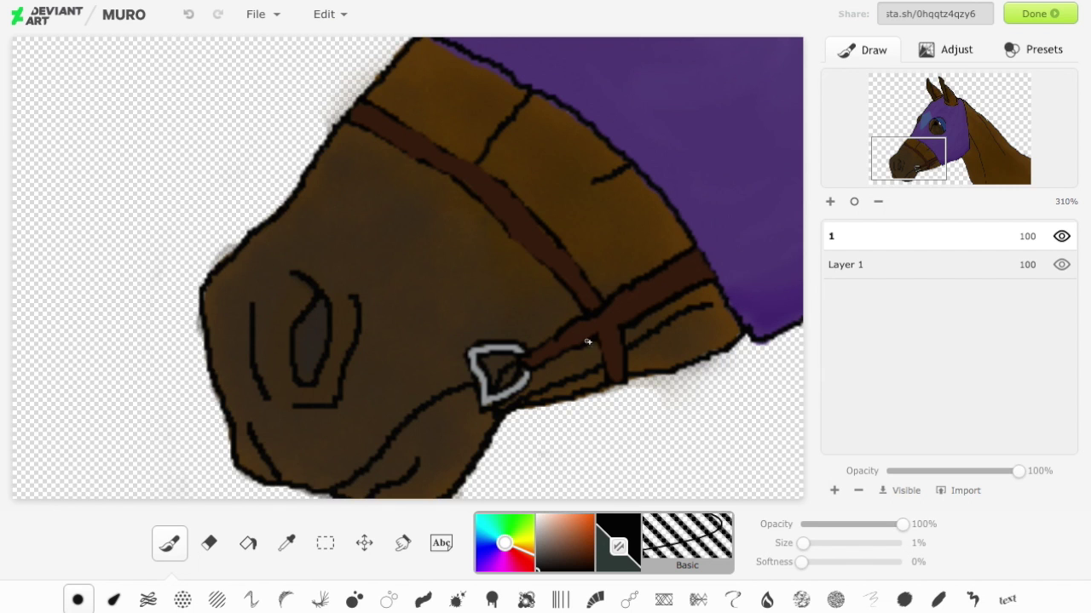
pyautogui.moveTo(540, 261)
pyautogui.mouseDown()
pyautogui.moveTo(367, 107)
pyautogui.moveTo(511, 187)
pyautogui.moveTo(601, 294)
pyautogui.mouseUp()
# Step: Search Google Images for "racehorse with blinkers" and examine how the bridle straps run over the hood
pyautogui.moveTo(916, 167); pyautogui.dragTo(941, 130)
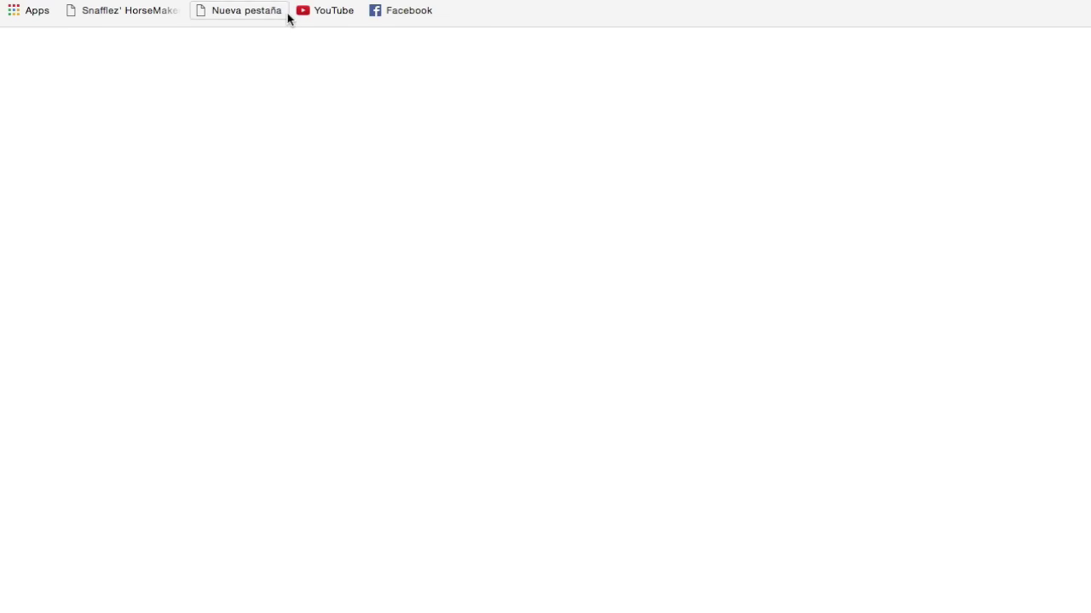
pyautogui.write('racehorse with blinkers')
pyautogui.press('Return')
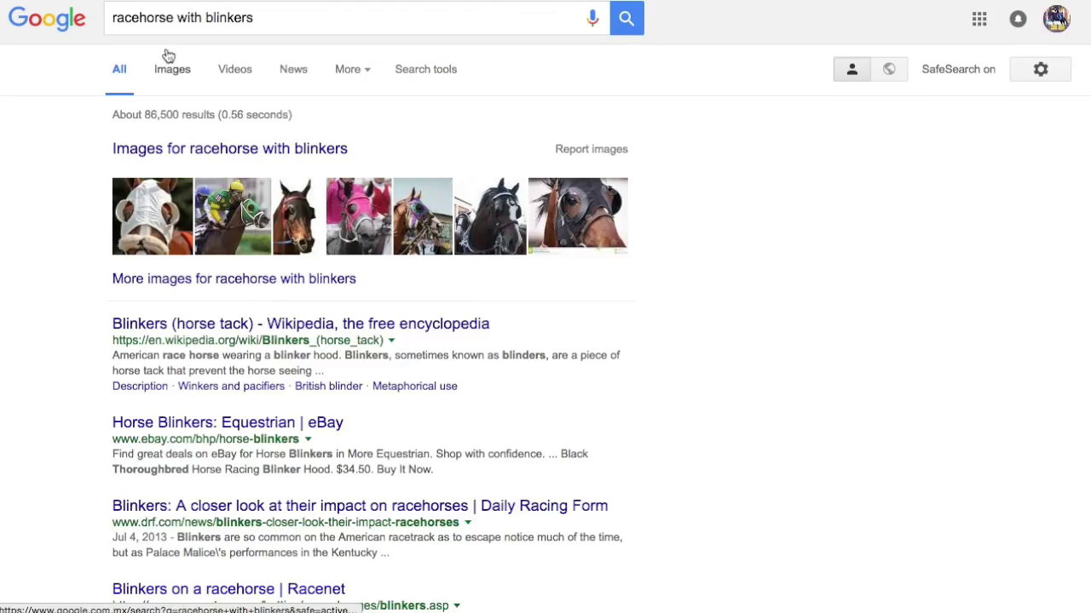
pyautogui.click(170, 58)
pyautogui.scroll(-5, 508, 217)
pyautogui.click(443, 439)
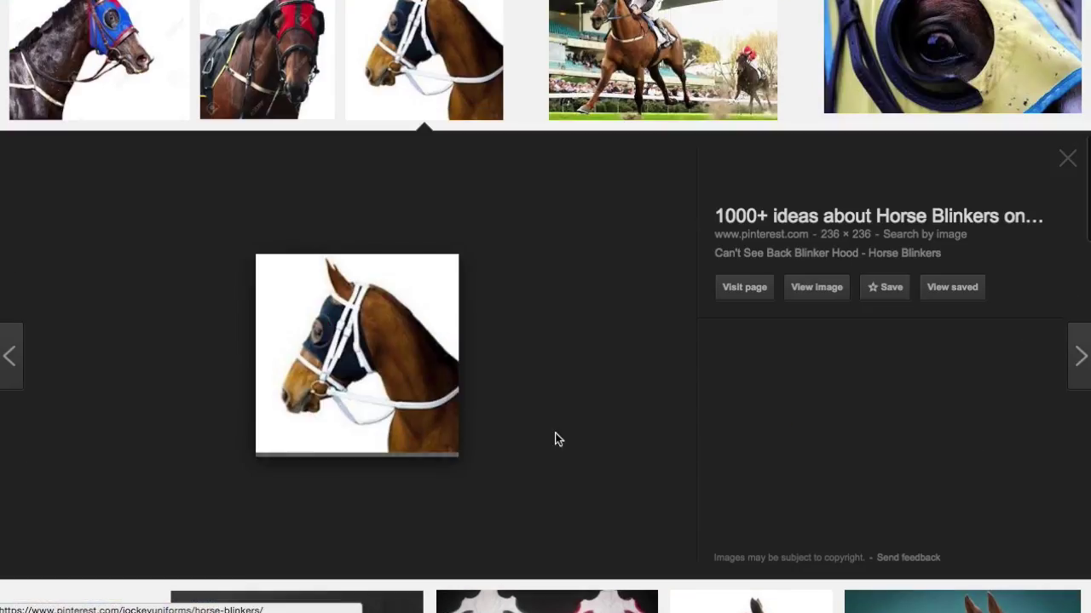
pyautogui.click(128, 79)
pyautogui.scroll(6, 479, 287)
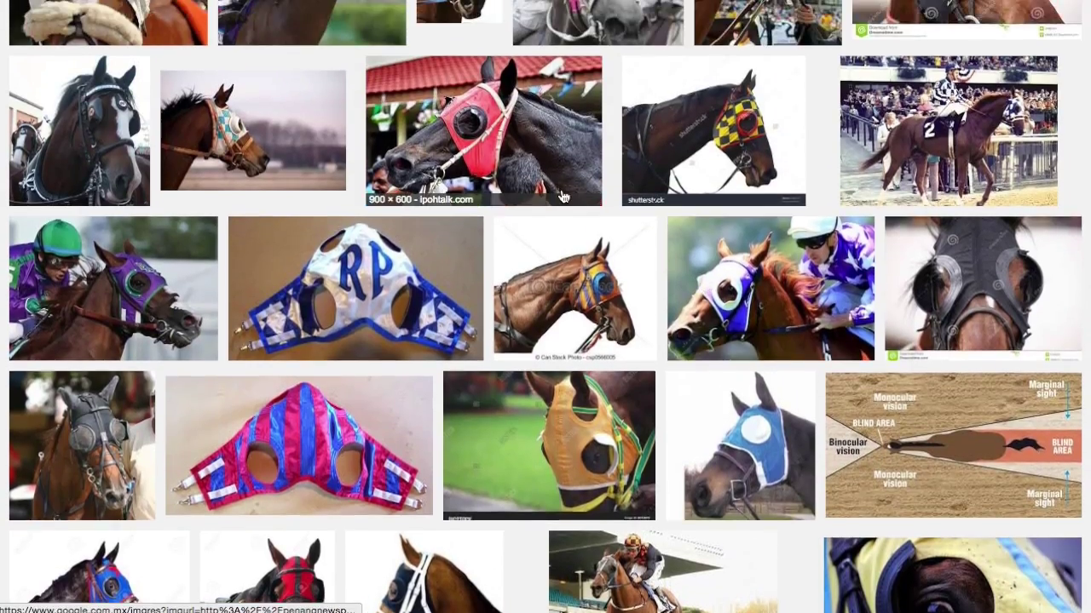
pyautogui.click(713, 128)
pyautogui.click(829, 389)
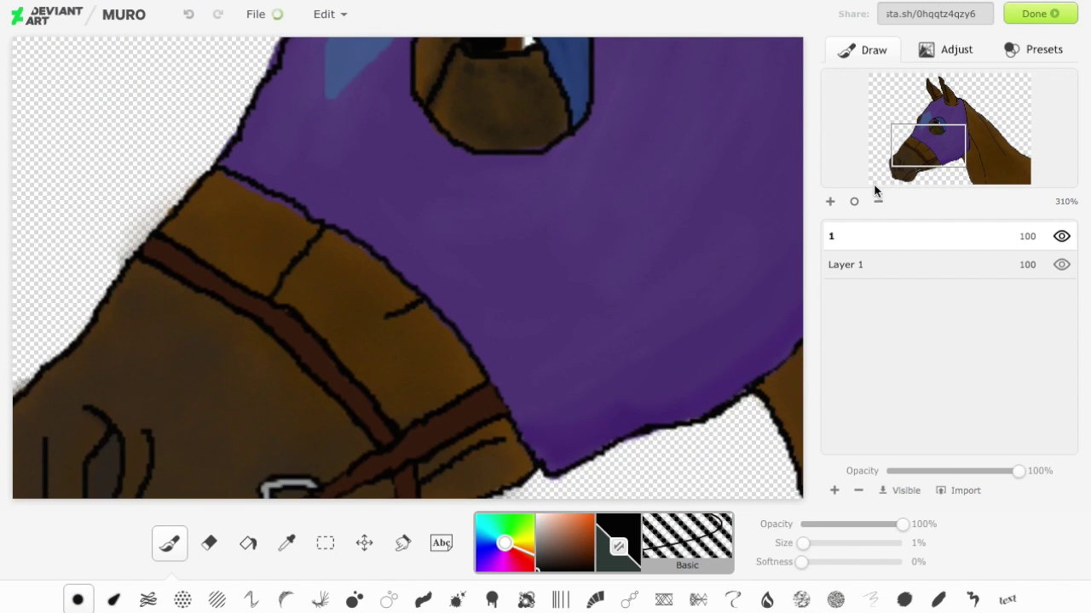
# Step: Outline a cheek strap in black across the purple covering, continuing the bit strap up behind the eye
pyautogui.click(878, 201)
pyautogui.moveTo(345, 370); pyautogui.dragTo(427, 272)
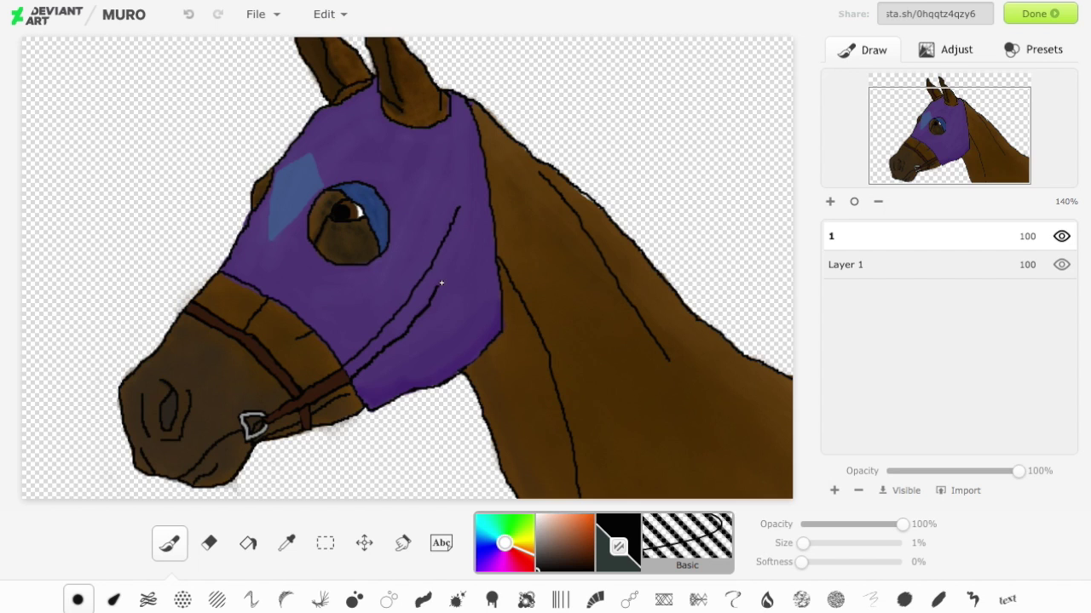
pyautogui.hotkey('ctrl', 'z')
pyautogui.moveTo(463, 236); pyautogui.dragTo(471, 216)
# Step: Fill the cheek strap with the sampled dark brown at 8% size and redraw its black outline at 1% size
pyautogui.click(286, 544)
pyautogui.click(320, 393)
pyautogui.click(168, 544)
pyautogui.moveTo(803, 544); pyautogui.dragTo(810, 544)
pyautogui.moveTo(348, 373)
pyautogui.mouseDown()
pyautogui.moveTo(423, 286)
pyautogui.moveTo(467, 209)
pyautogui.mouseUp()
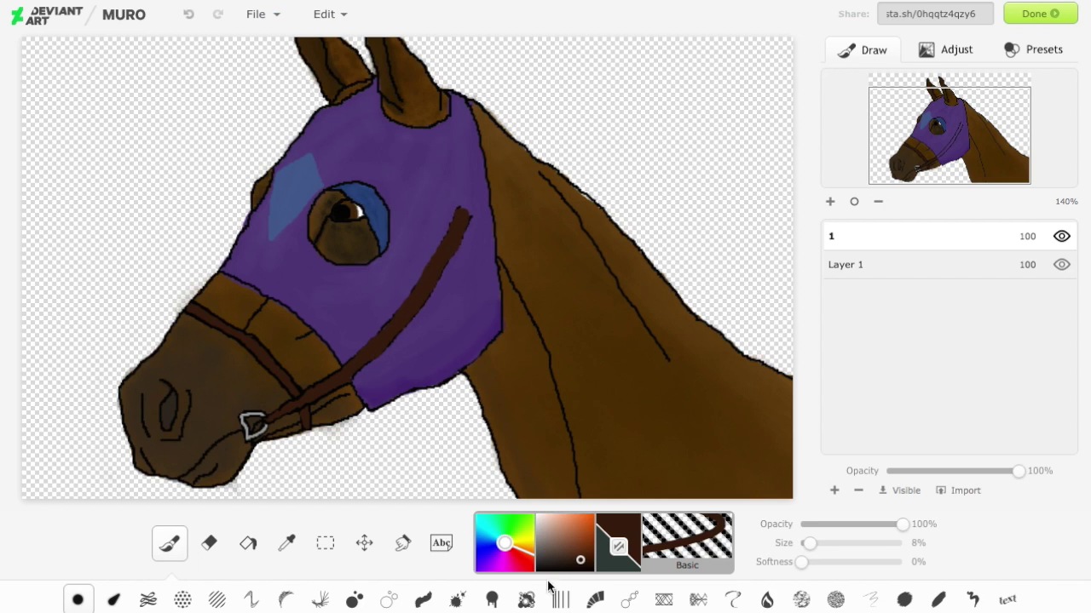
pyautogui.click(538, 571)
pyautogui.moveTo(808, 543); pyautogui.dragTo(801, 542)
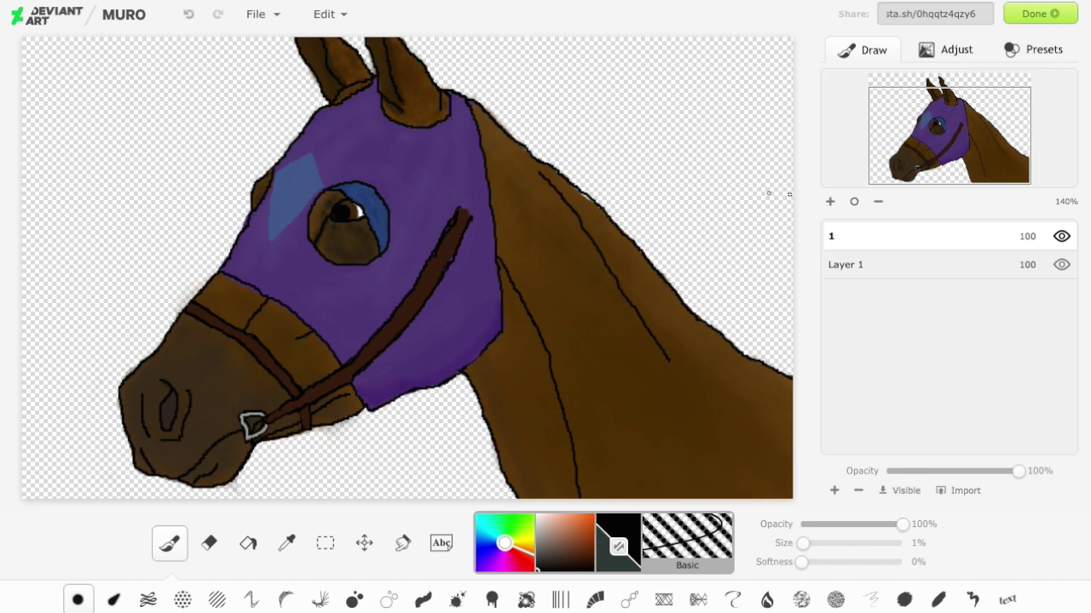
# Step: Outline a browband in black above the eye and fill it with the straps' dark brown at 5% size
pyautogui.scroll(1, 703, 277)
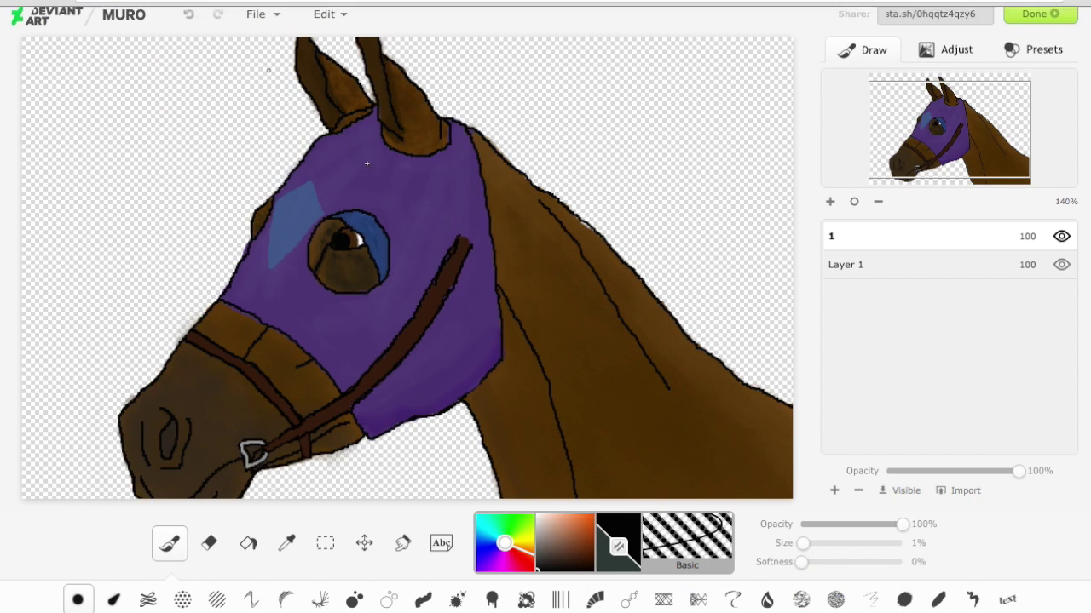
pyautogui.moveTo(303, 159); pyautogui.dragTo(346, 173)
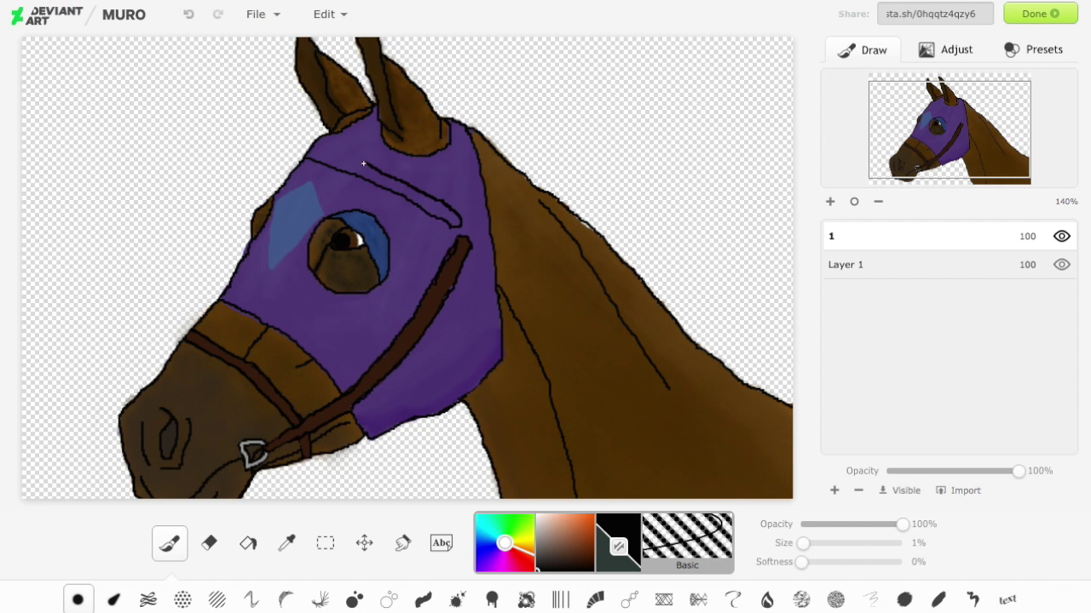
pyautogui.click(287, 544)
pyautogui.click(375, 374)
pyautogui.click(169, 544)
pyautogui.click(832, 202)
pyautogui.click(831, 202)
pyautogui.click(832, 201)
pyautogui.click(935, 112)
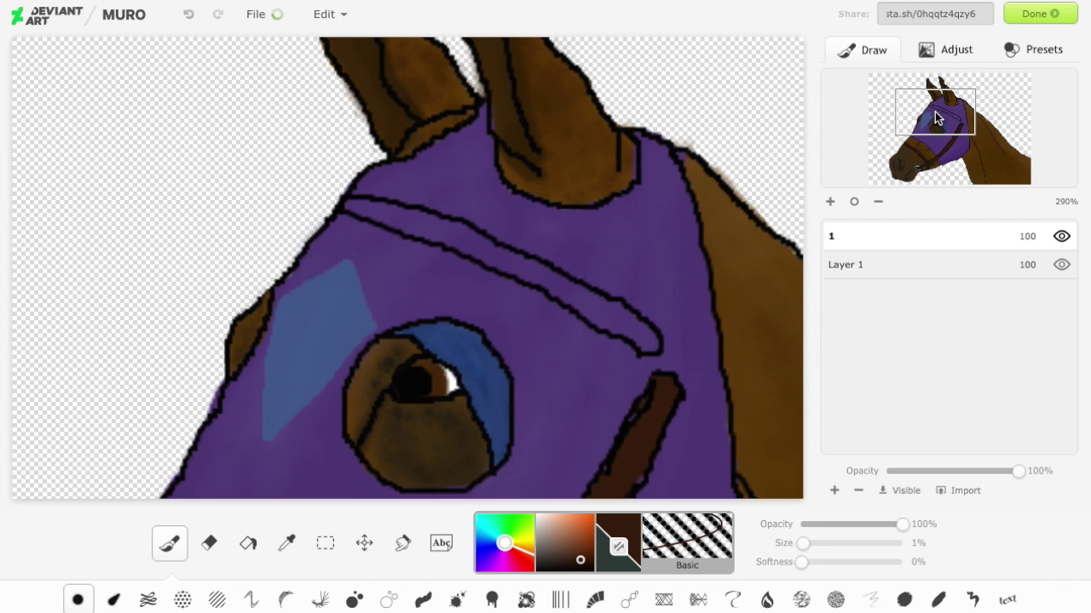
pyautogui.moveTo(803, 544); pyautogui.dragTo(806, 543)
pyautogui.moveTo(648, 340)
pyautogui.mouseDown()
pyautogui.moveTo(494, 261)
pyautogui.moveTo(346, 204)
pyautogui.moveTo(476, 235)
pyautogui.moveTo(635, 319)
pyautogui.moveTo(599, 324)
pyautogui.mouseUp()
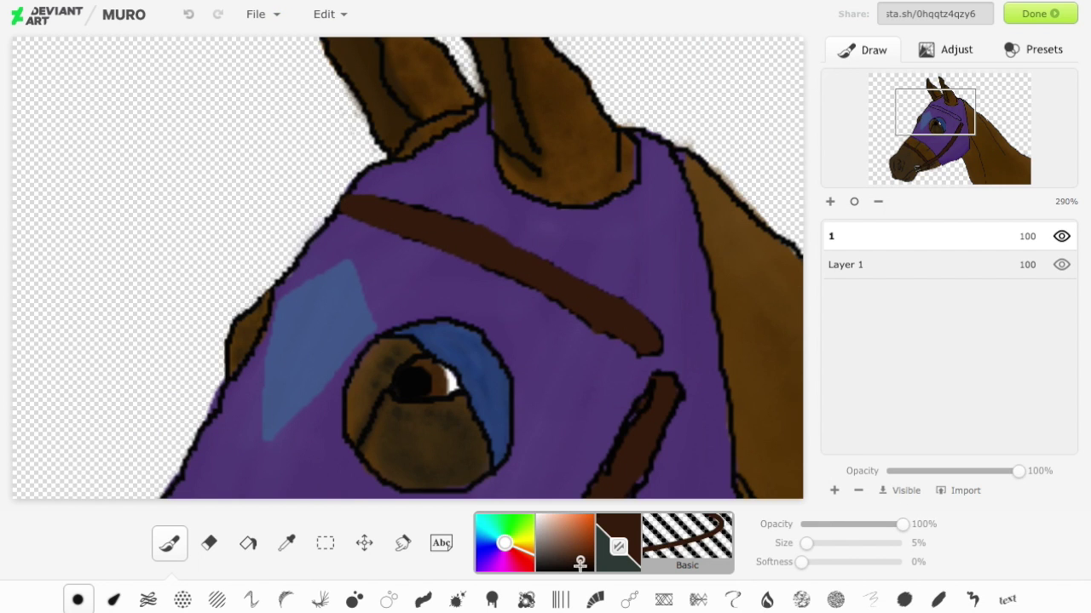
# Step: Redraw the browband's edges in black at 1% size
pyautogui.click(579, 563)
pyautogui.moveTo(806, 543); pyautogui.dragTo(801, 544)
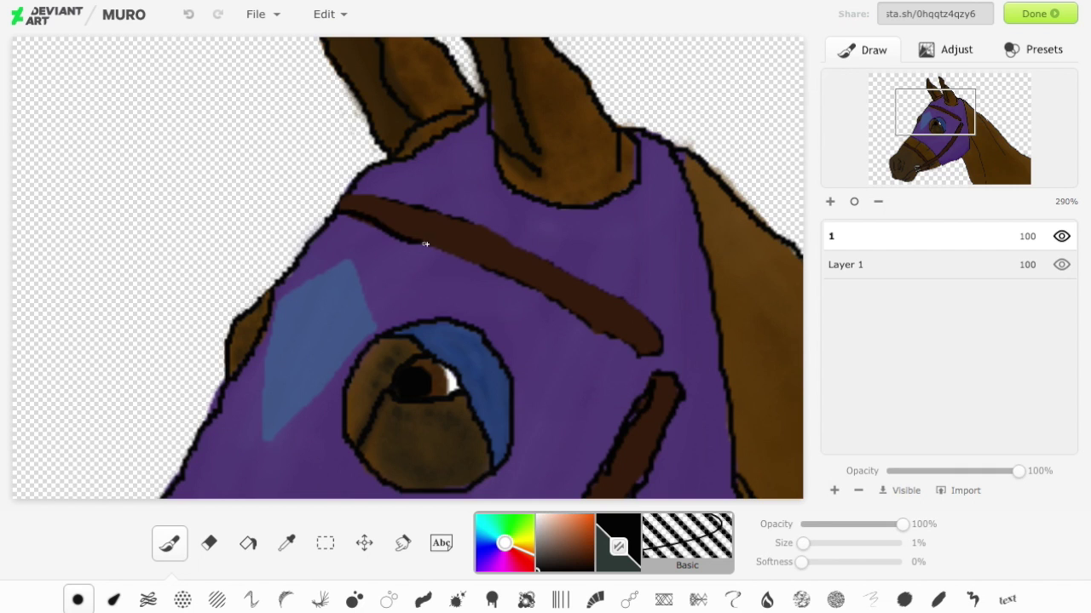
pyautogui.moveTo(523, 283); pyautogui.dragTo(608, 341)
pyautogui.moveTo(382, 201)
pyautogui.mouseDown()
pyautogui.moveTo(509, 241)
pyautogui.moveTo(628, 299)
pyautogui.moveTo(663, 339)
pyautogui.mouseUp()
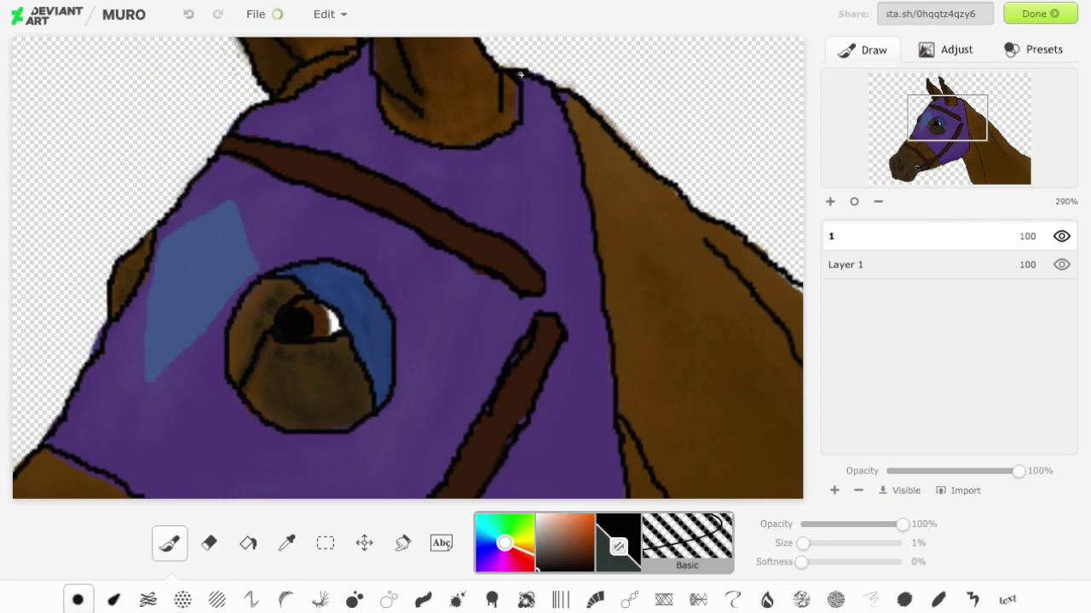
# Step: Outline a strap running down behind the ear in black and fill it dark brown at 4% size
pyautogui.moveTo(521, 73)
pyautogui.mouseDown()
pyautogui.moveTo(553, 260)
pyautogui.moveTo(553, 90)
pyautogui.moveTo(581, 175)
pyautogui.mouseUp()
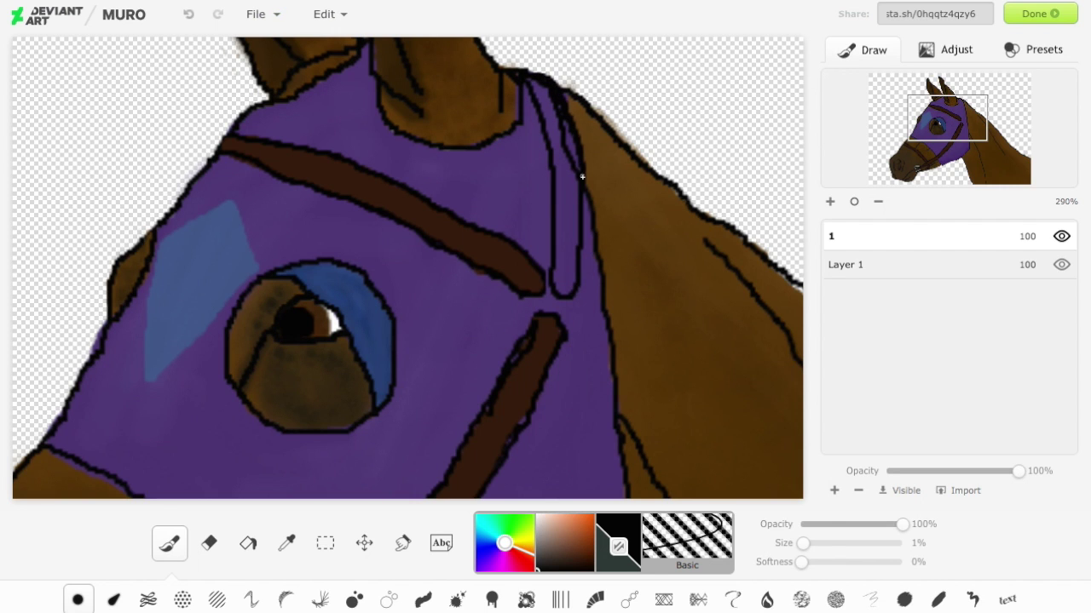
pyautogui.click(287, 546)
pyautogui.click(511, 260)
pyautogui.click(170, 544)
pyautogui.moveTo(802, 543); pyautogui.dragTo(806, 544)
pyautogui.moveTo(560, 286)
pyautogui.mouseDown()
pyautogui.moveTo(540, 85)
pyautogui.moveTo(569, 111)
pyautogui.moveTo(567, 267)
pyautogui.mouseUp()
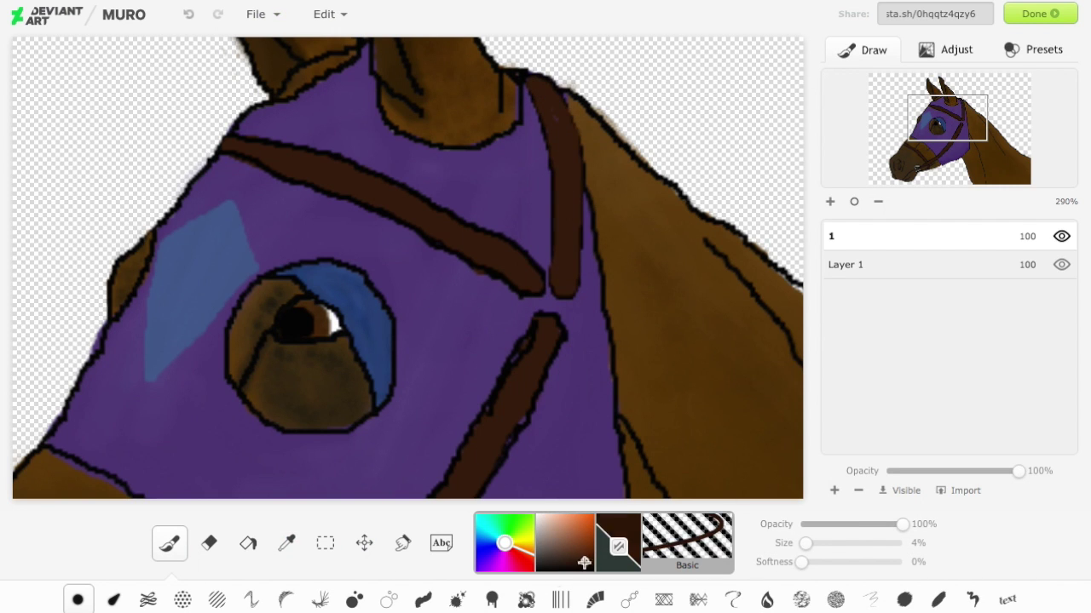